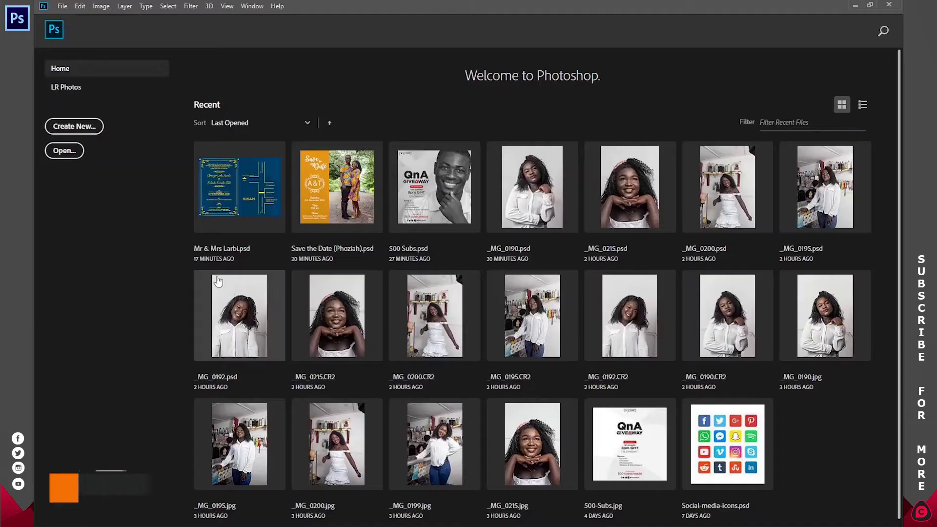
Create a new 2000 x 2000 pixel document at 300 pixels/inch in RGB Color with a white background
left_click(93, 128)
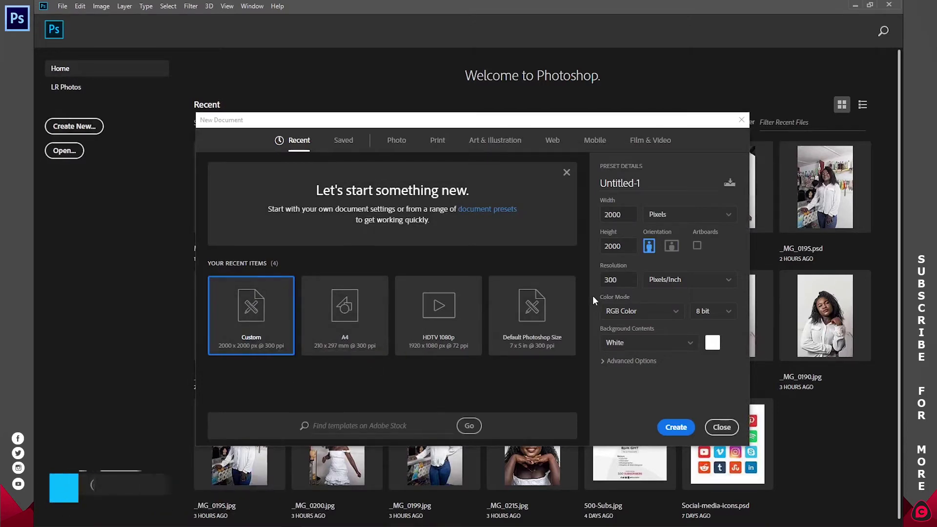
left_click(566, 173)
left_click_drag(627, 215, 607, 216)
double_click(624, 247)
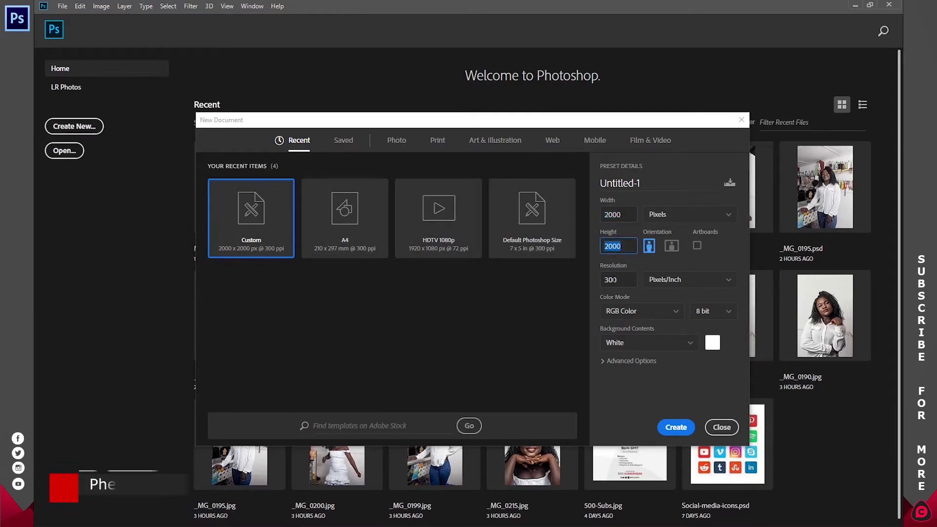
left_click(675, 428)
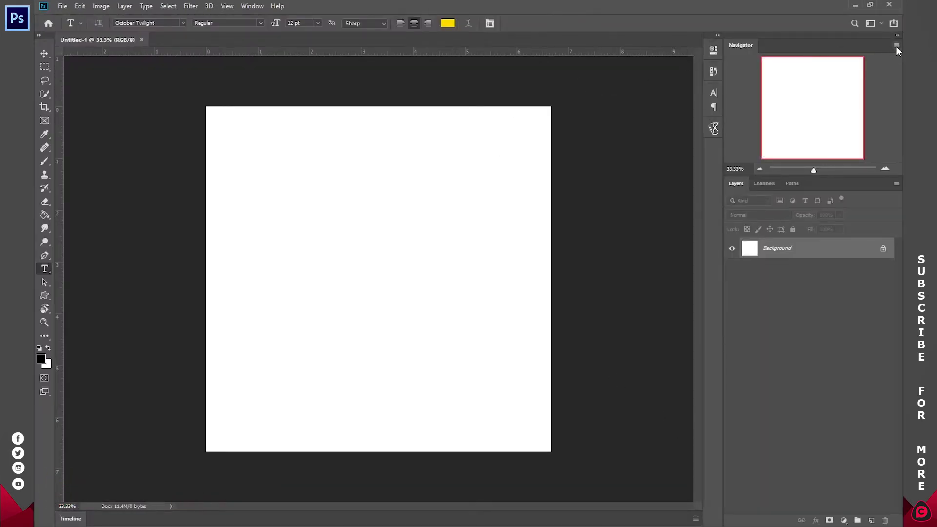
Close the Navigator panel and place a vertical guide through the middle of the canvas with the rulers shown
left_click(897, 45)
left_click(866, 71)
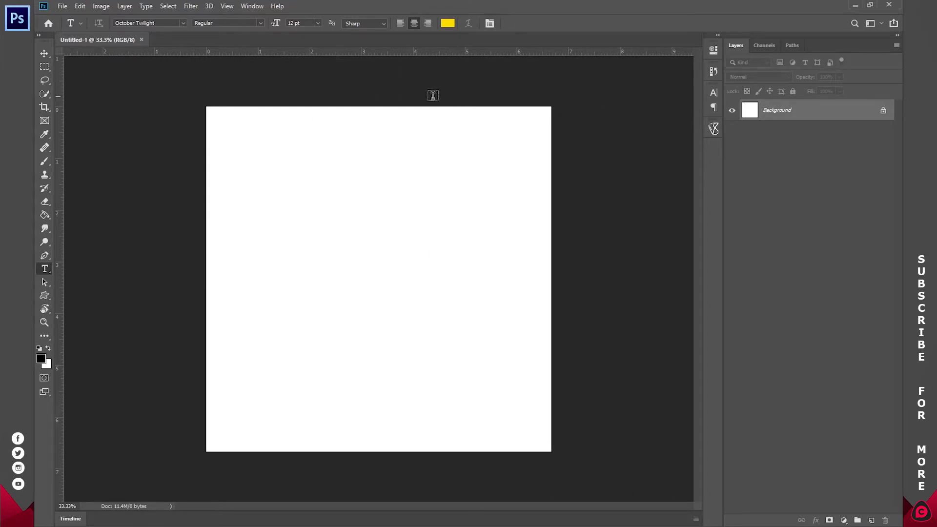
key("ctrl+r")
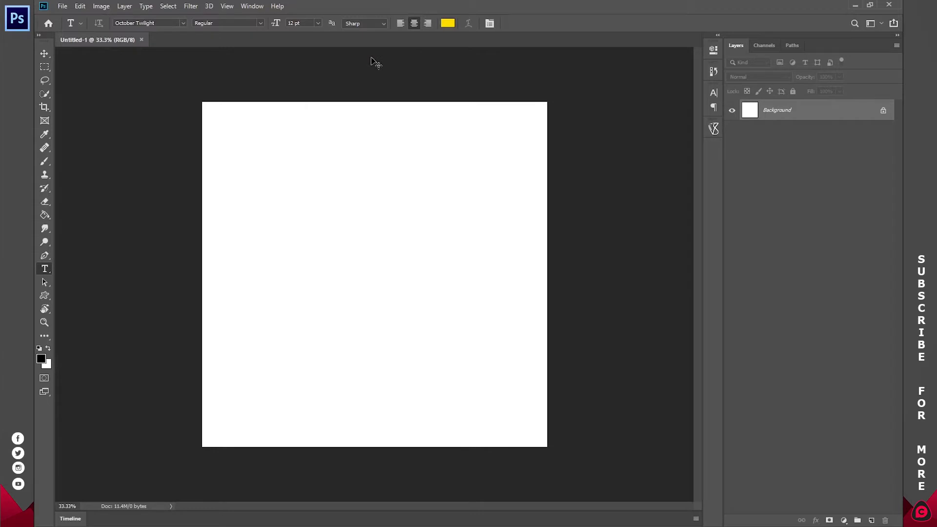
key("ctrl+r")
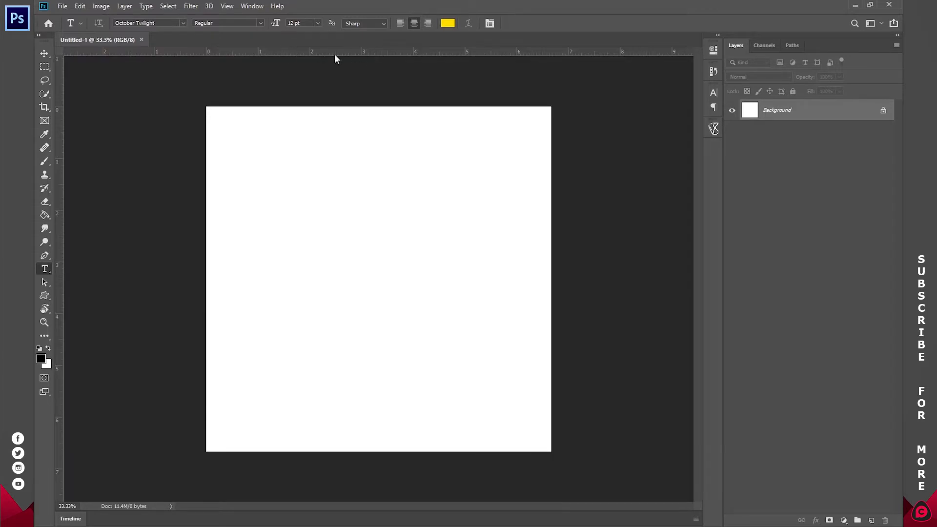
left_click_drag(59, 224, 379, 225)
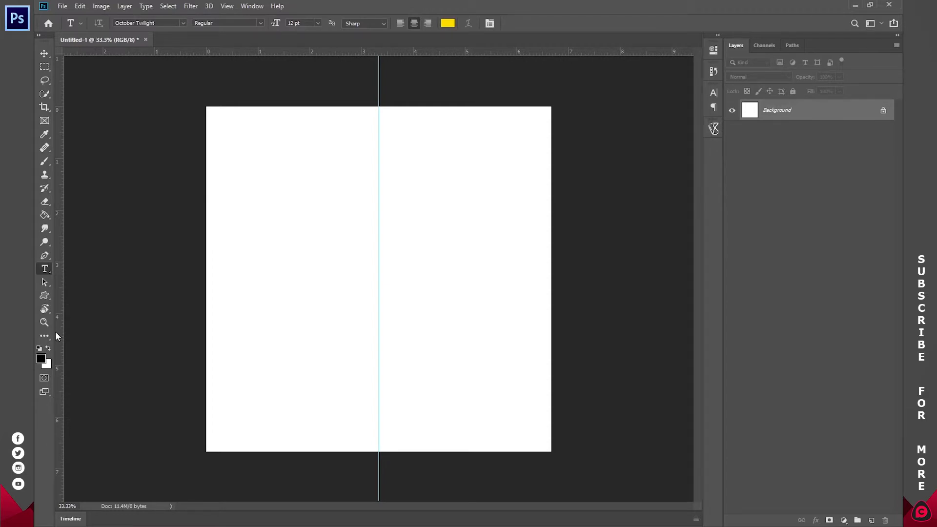
Set the foreground colour to bright yellow #ffeb11 and return to the Type tool
left_click(41, 359)
type("ea3131")
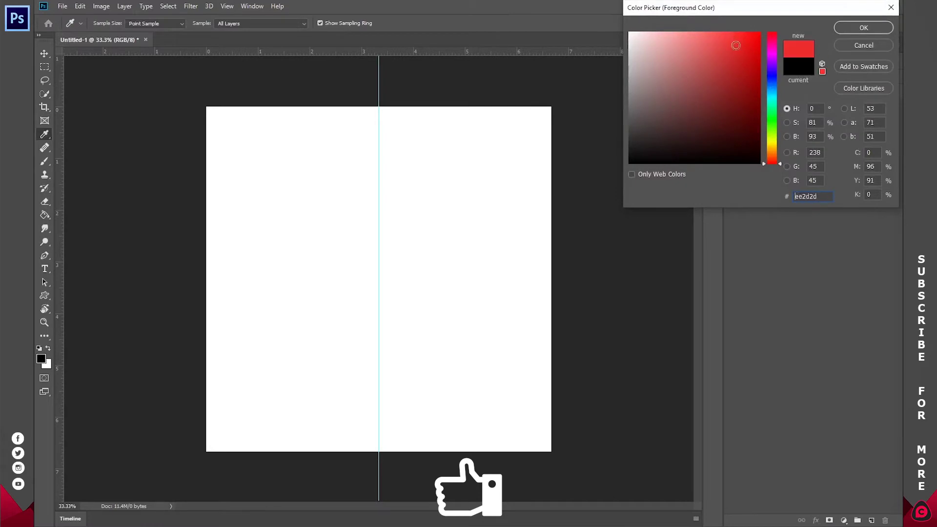
left_click(773, 145)
type("ffe614")
left_click(773, 144)
left_click(774, 147)
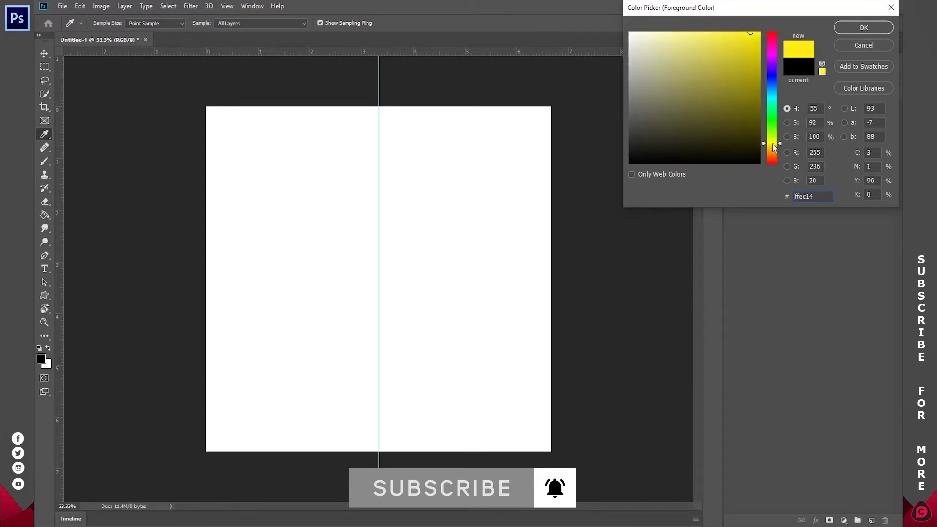
left_click_drag(752, 36, 752, 30)
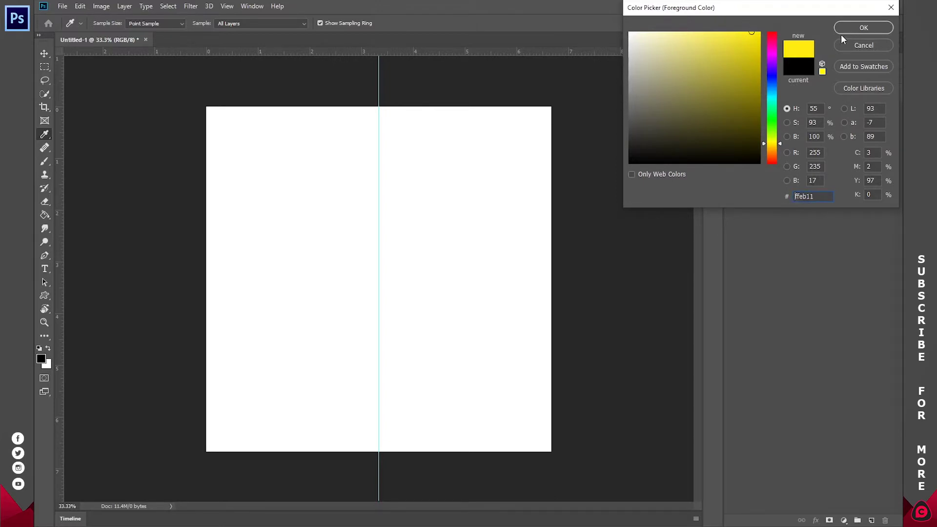
left_click(862, 28)
key("t")
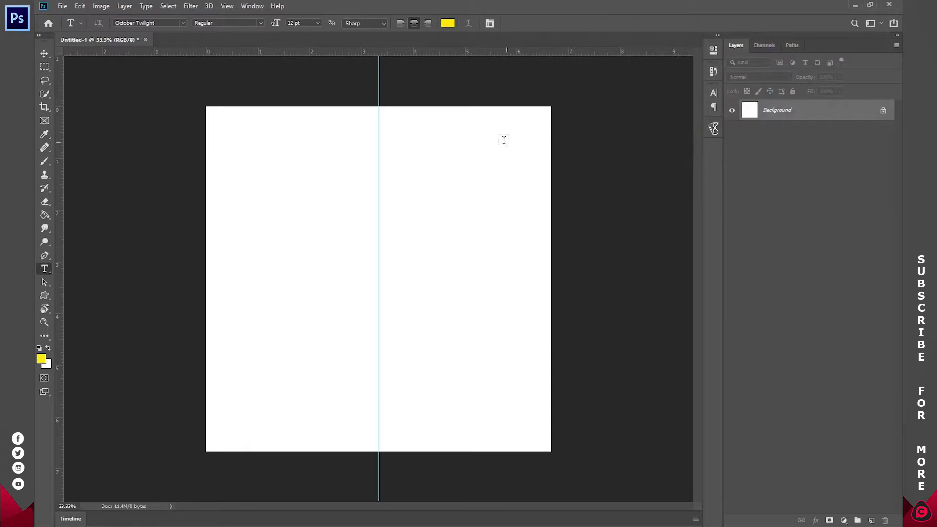
Set the background colour to royal blue #061ab6 and return to the Type tool
left_click(49, 366)
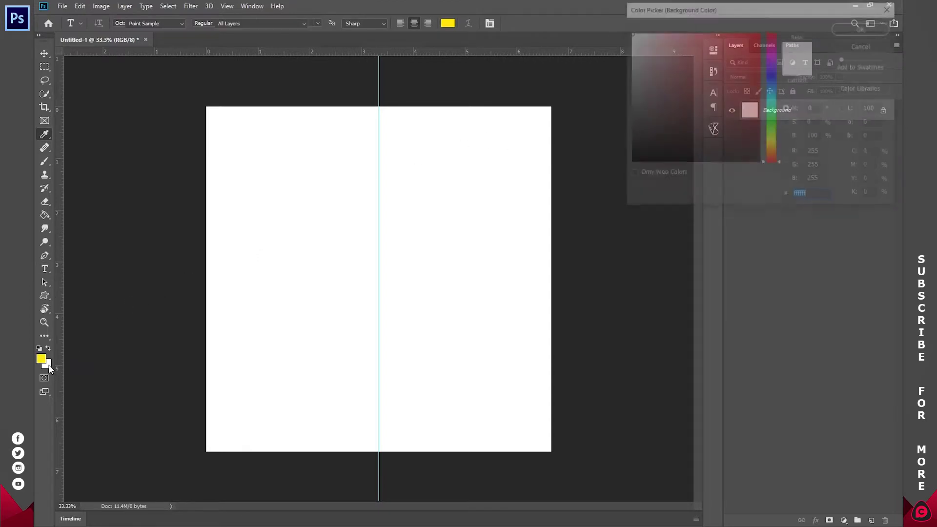
mouse_move(774, 70)
left_mouse_down()
mouse_move(776, 78)
mouse_move(732, 65)
mouse_move(739, 56)
mouse_move(756, 71)
left_mouse_up()
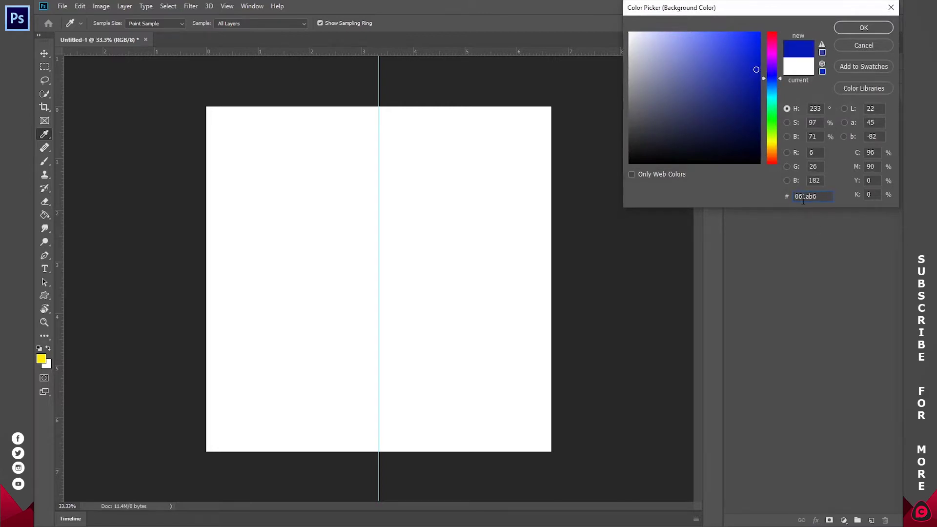
left_click(864, 27)
key("t")
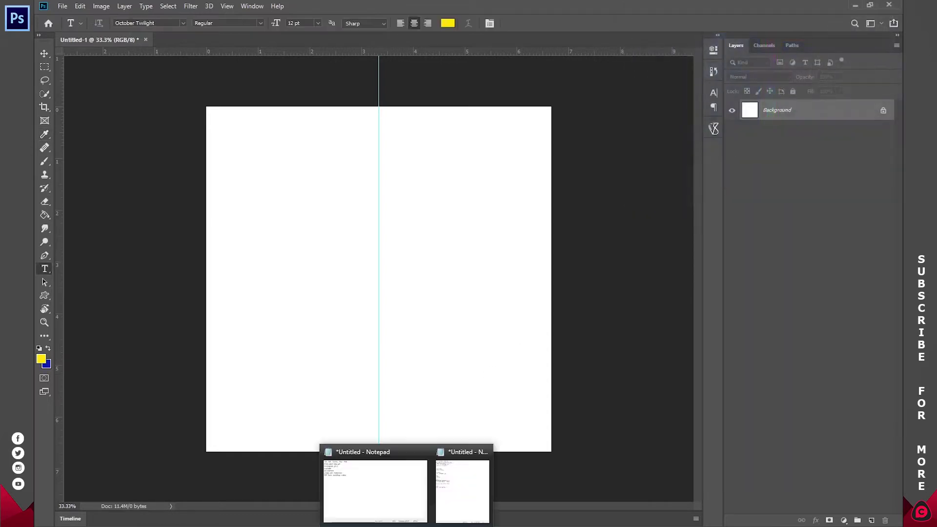
Switch to Notepad, examine the wedding invitation wording and event details, and return to the Photoshop document
key("alt+Tab")
left_click_drag(549, 241, 471, 87)
left_click(597, 103)
left_click(532, 58)
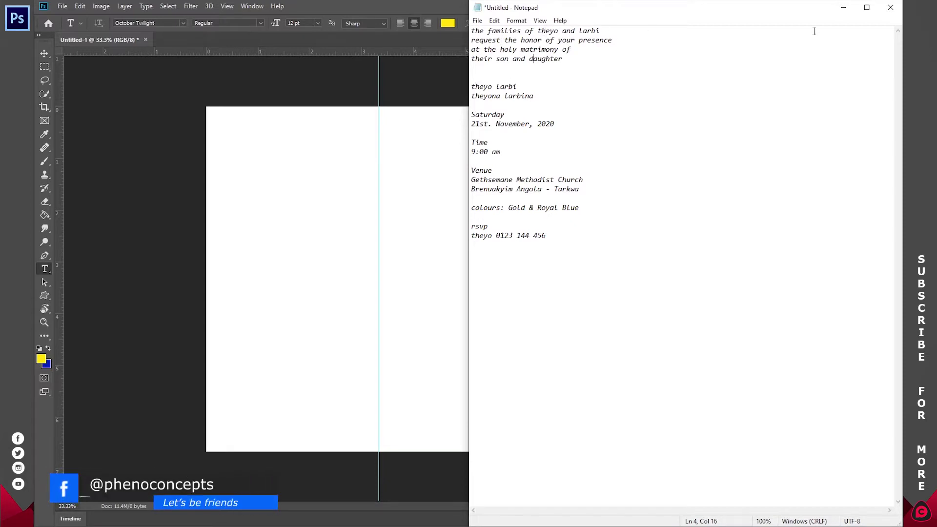
left_click(844, 7)
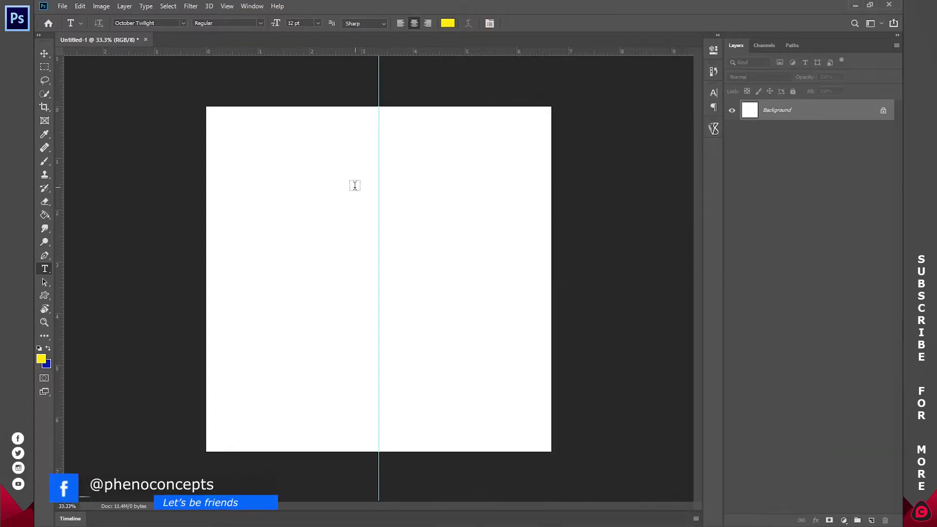
Add the text "Save" in 12 pt October Twilight on the upper part of the canvas, near the guide
left_click(370, 165)
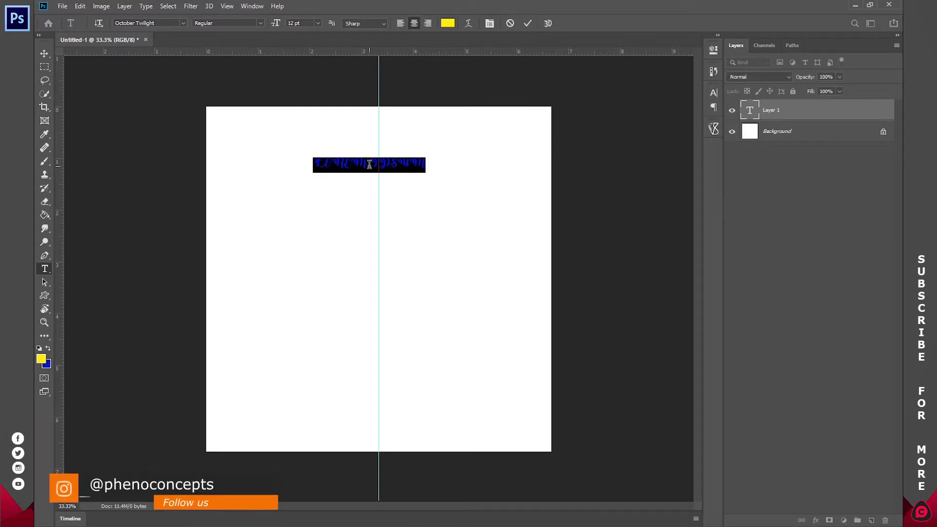
type("P")
key("ctrl+a")
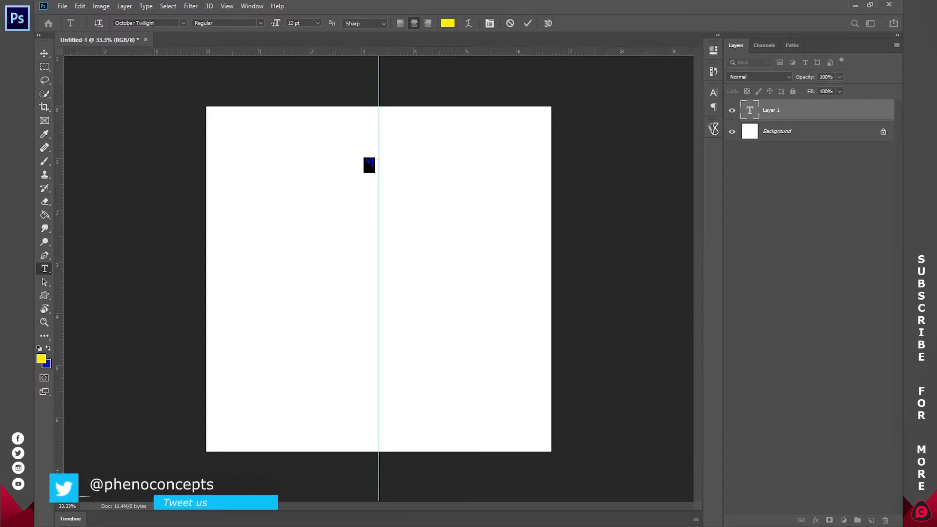
left_click(380, 167)
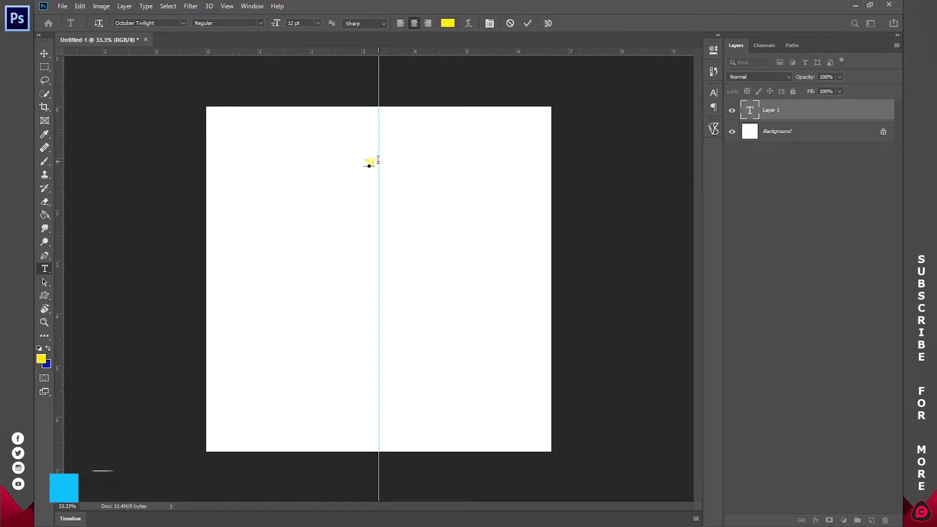
key("ctrl+a")
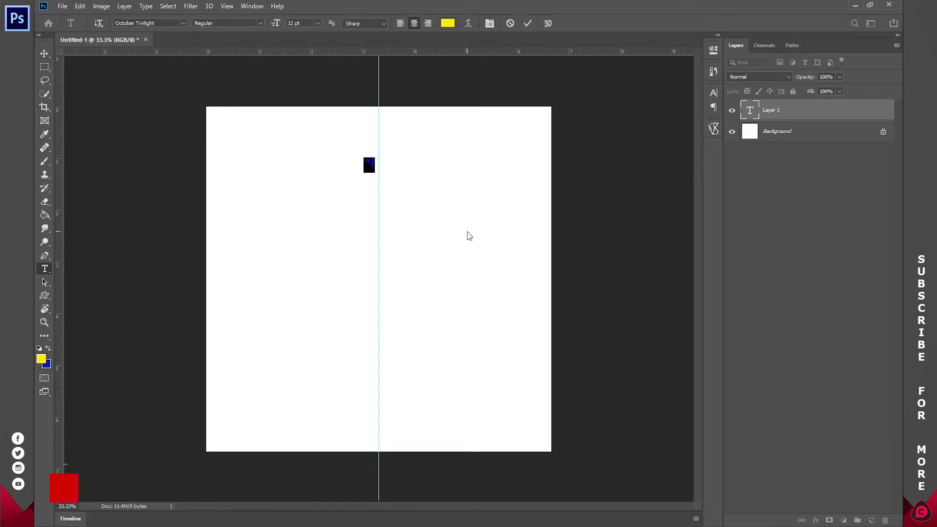
type("Sel")
key("ctrl+a")
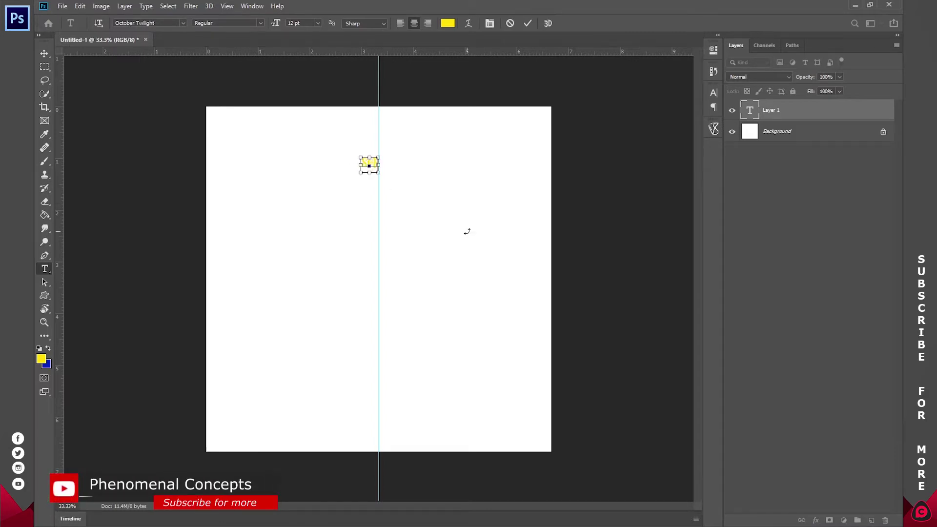
type("S")
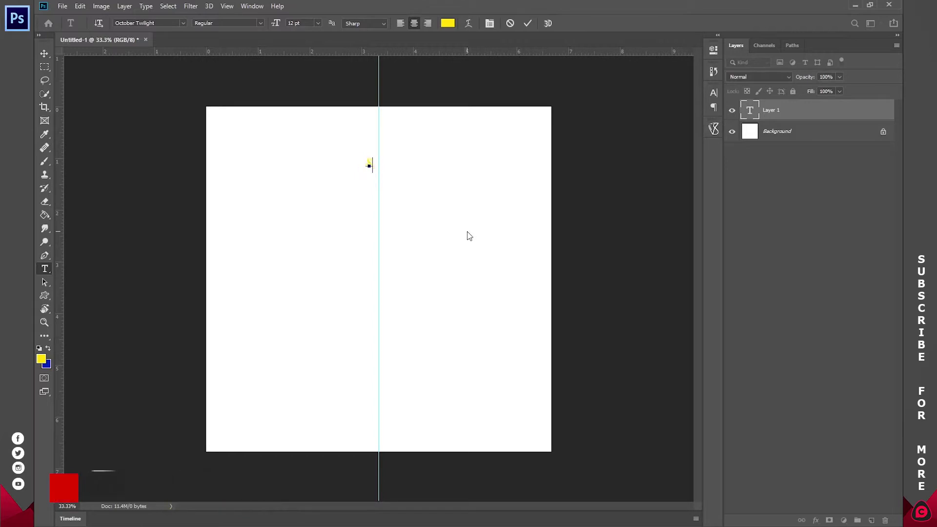
type("elena")
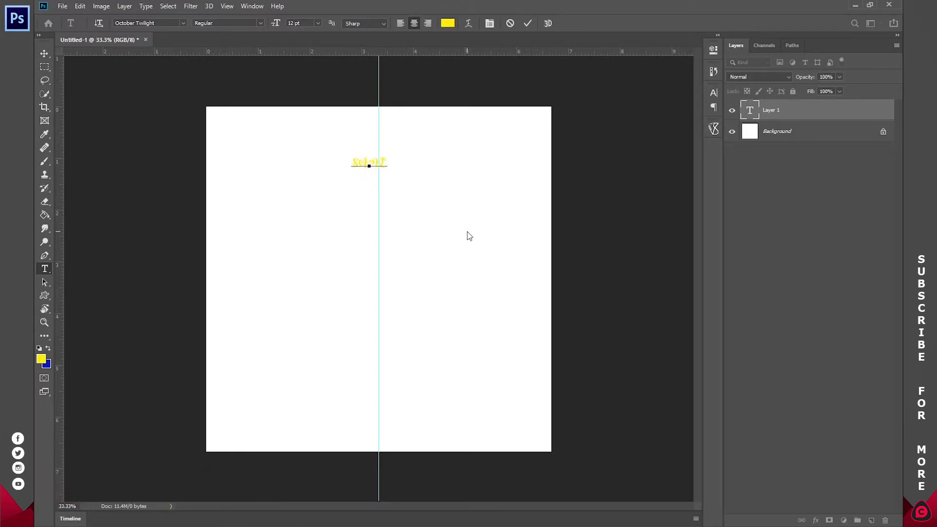
Recolour the whole "Save" text to the background blue #061ab6 and commit the text layer
key("ctrl+a")
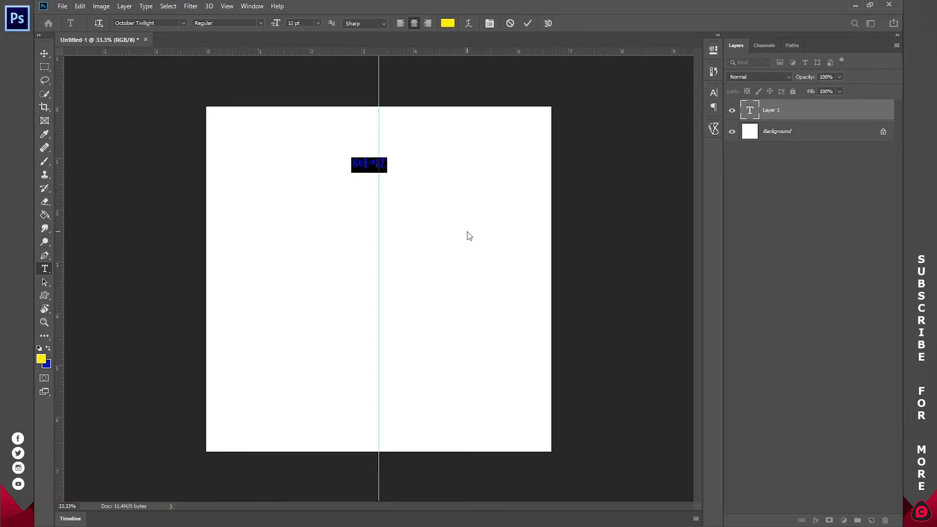
left_click(447, 23)
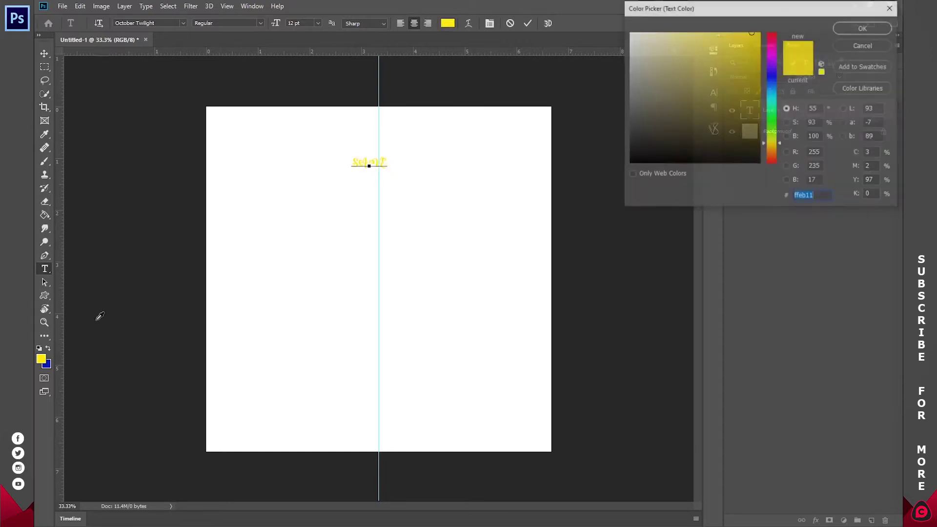
left_click(49, 362)
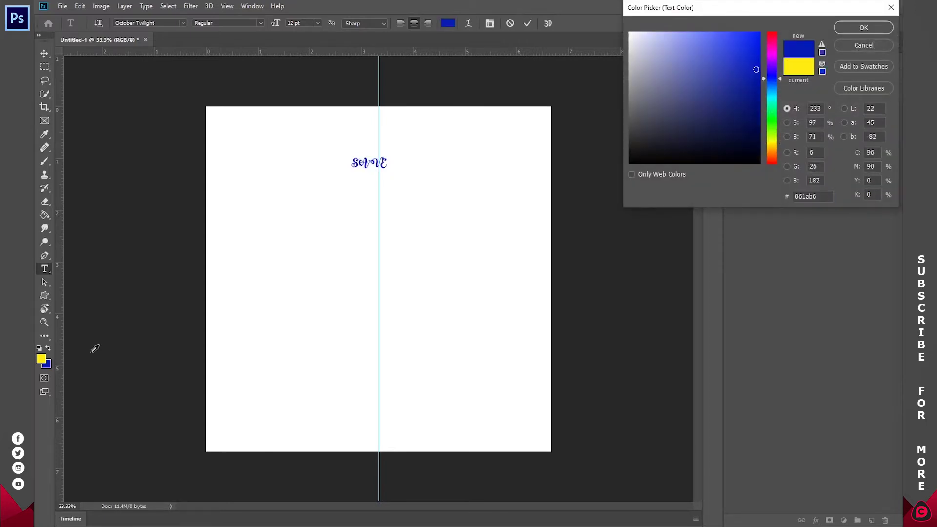
left_click(887, 28)
left_click(527, 24)
Turn off All Caps for the whole word "Save" in its character settings
key("z")
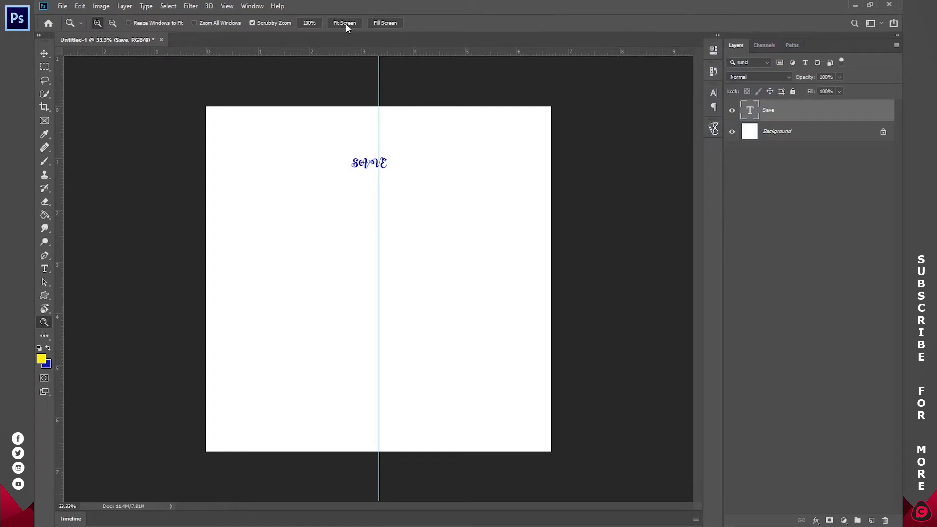
left_click(346, 24)
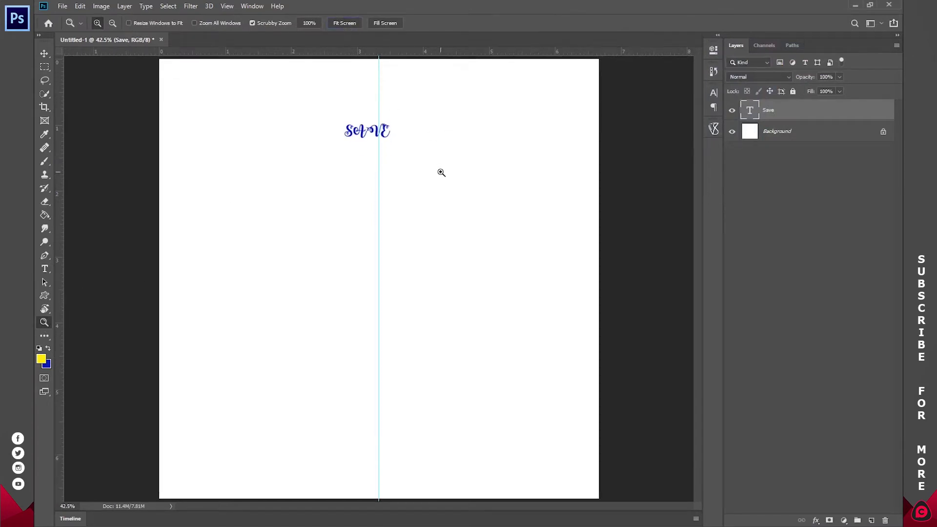
key("t")
left_click(354, 138)
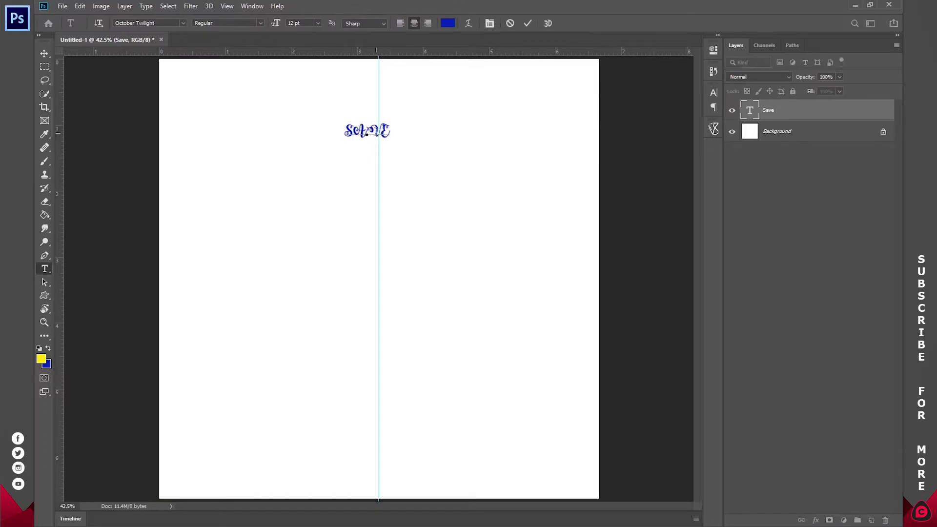
left_click_drag(391, 130, 345, 131)
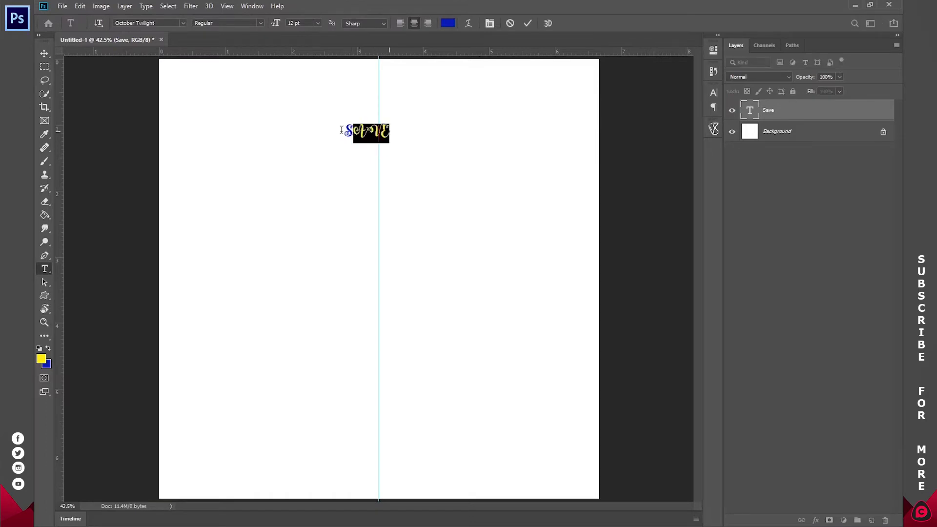
left_click(252, 5)
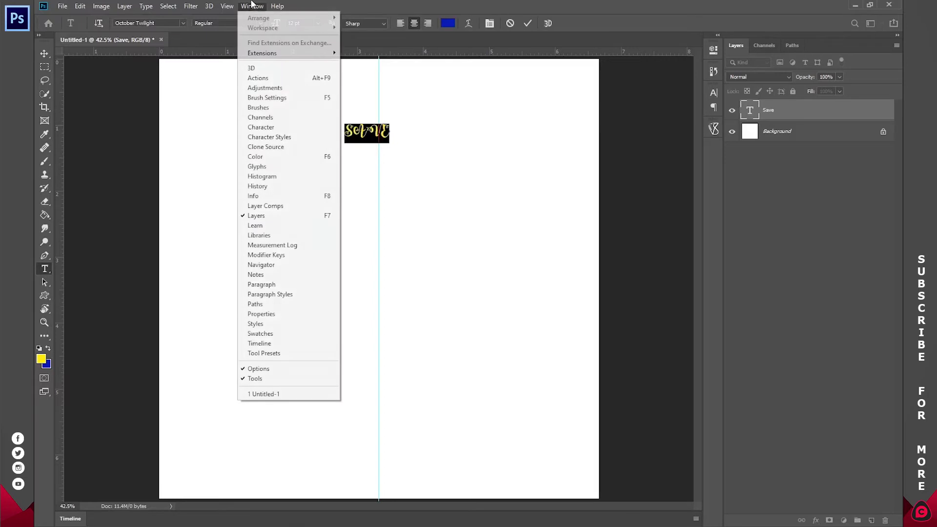
left_click(268, 129)
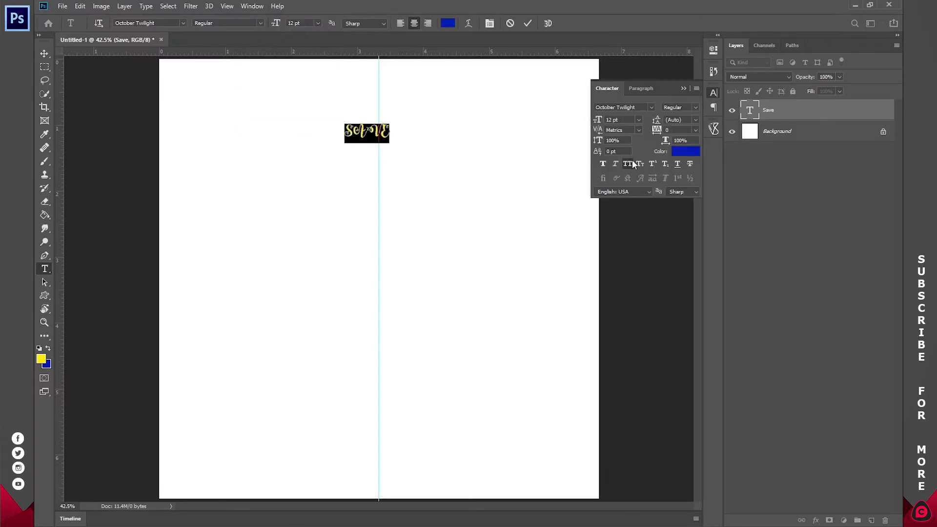
left_click(628, 163)
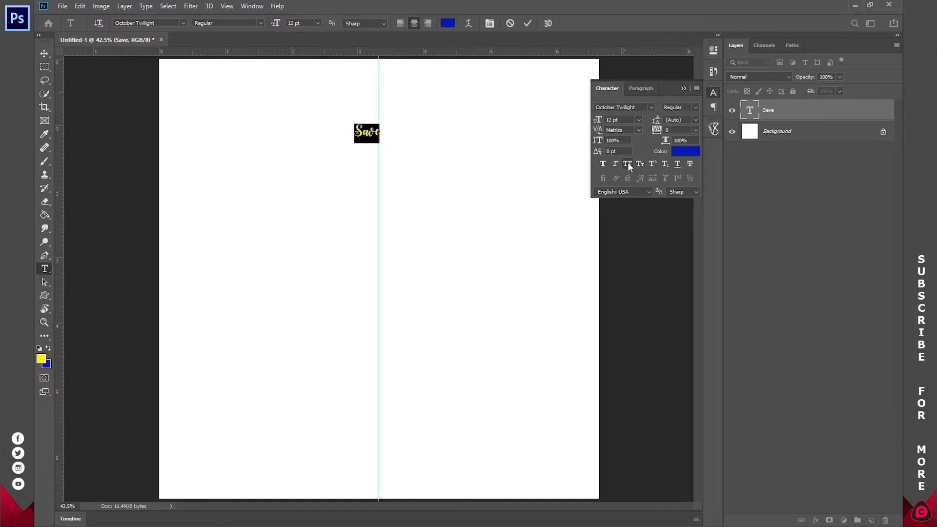
Set the font size of the whole "Save" text to 30 pt and commit the text layer
left_click(373, 126)
left_click_drag(388, 148, 327, 130)
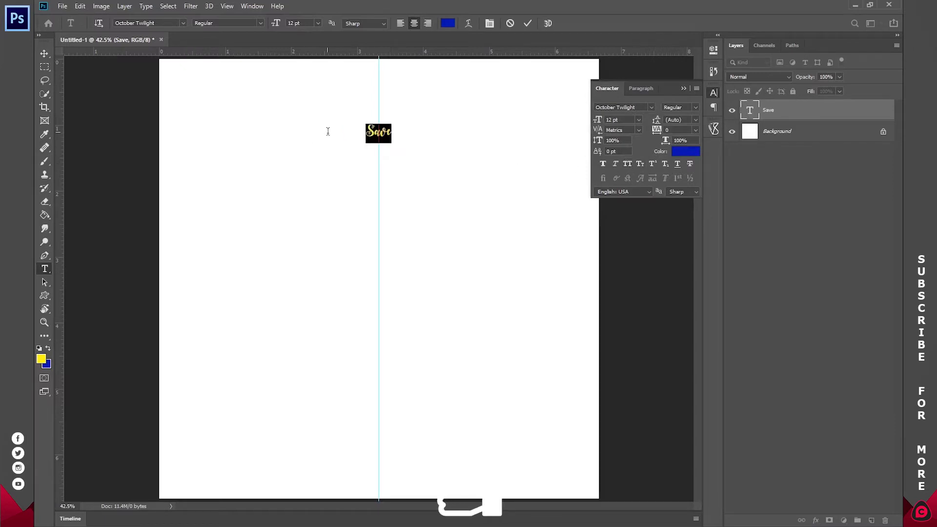
left_click(640, 120)
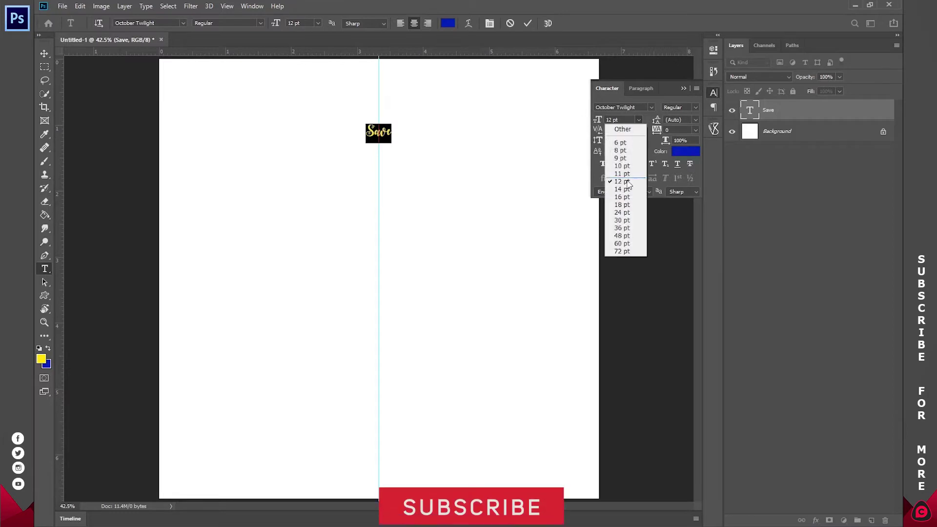
left_click(625, 227)
left_click(639, 120)
left_click(622, 220)
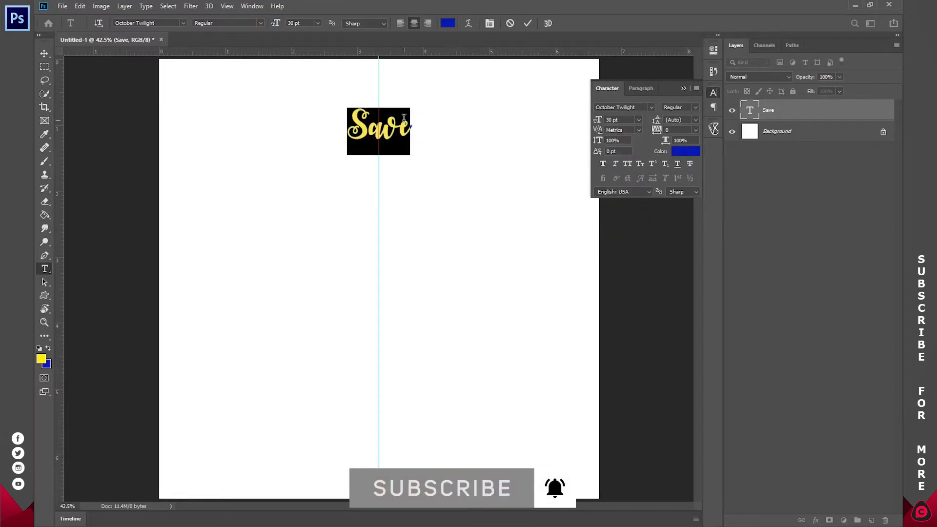
left_click(527, 23)
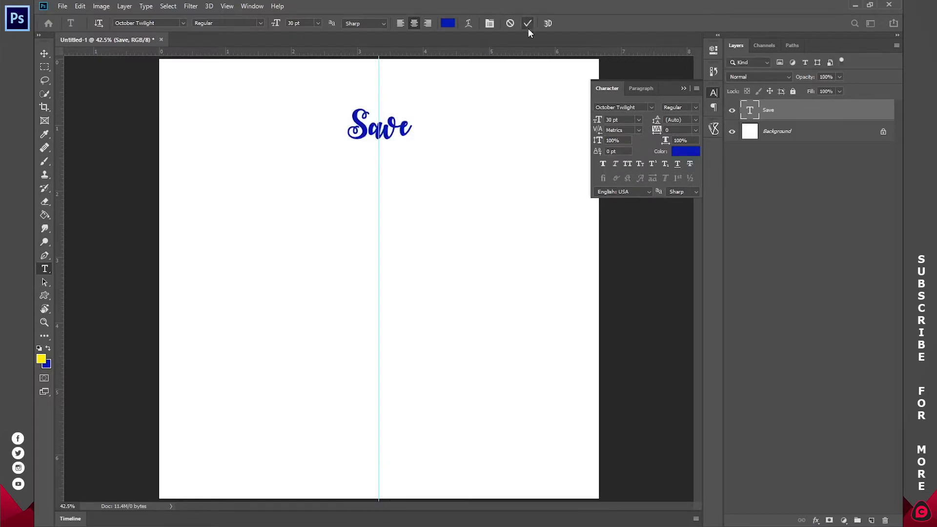
Add the text "Date" in 30 pt October Twilight just below "Save", offset toward the right of the guide, and commit it
left_click(436, 172)
type("Date")
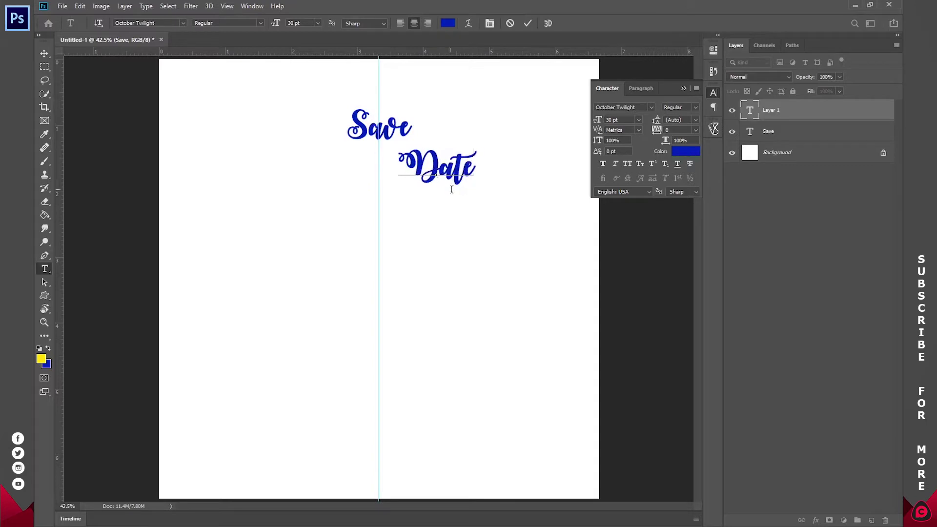
left_click_drag(488, 215, 463, 206)
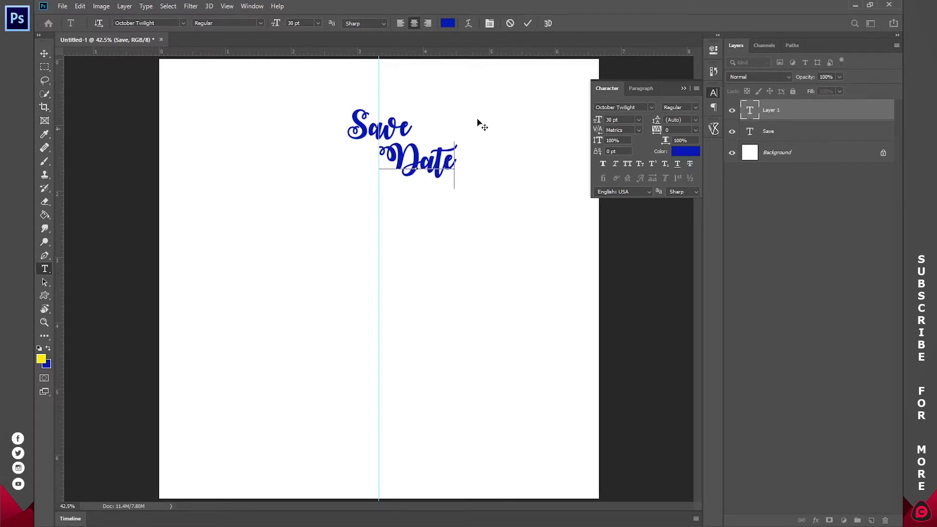
left_click(528, 23)
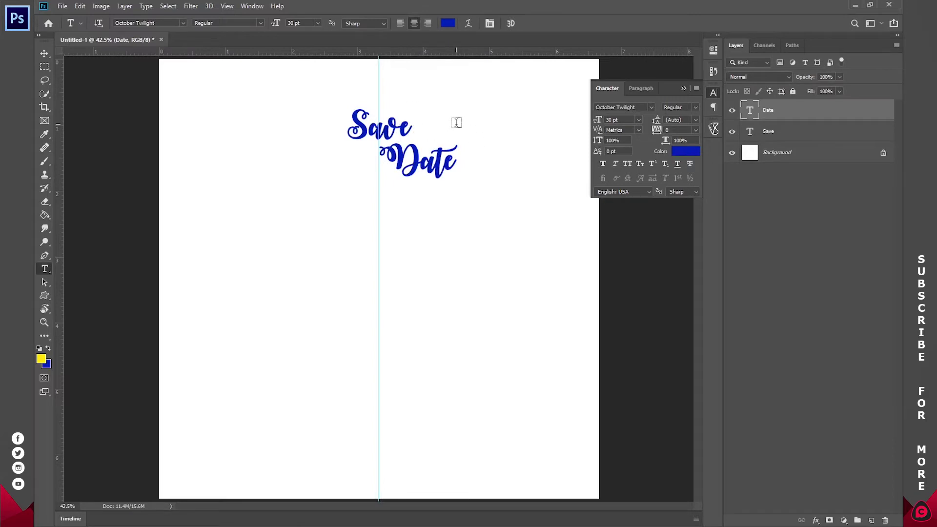
Add the text "the" in 16 pt, fit it beside "Save" and above the end of "Date", and commit it
left_click(497, 143)
type("The")
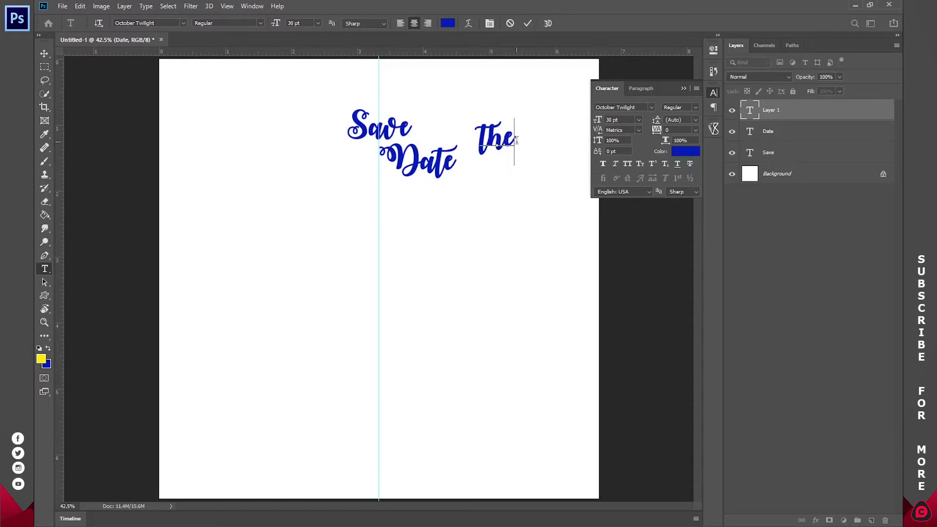
left_click_drag(517, 140, 465, 137)
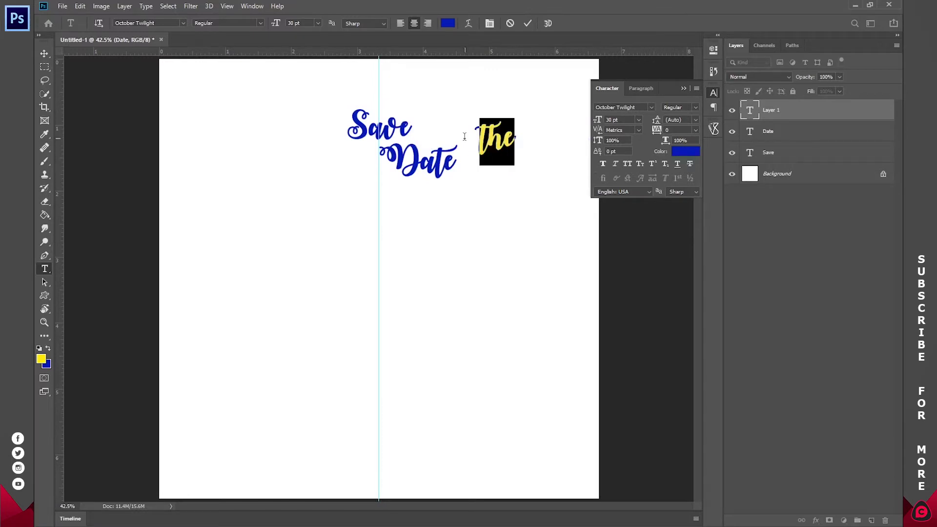
left_click(639, 119)
left_click(625, 197)
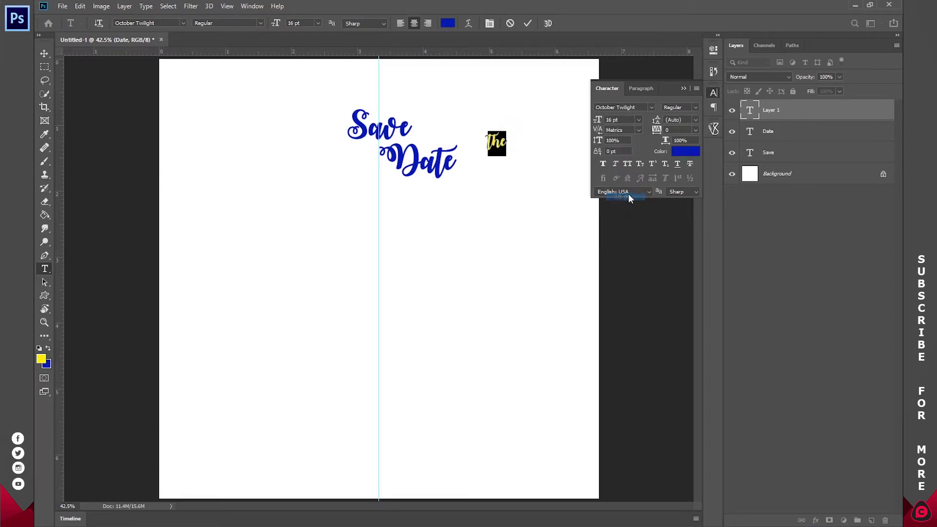
left_click(508, 146)
left_click_drag(525, 169, 456, 164)
left_click(529, 25)
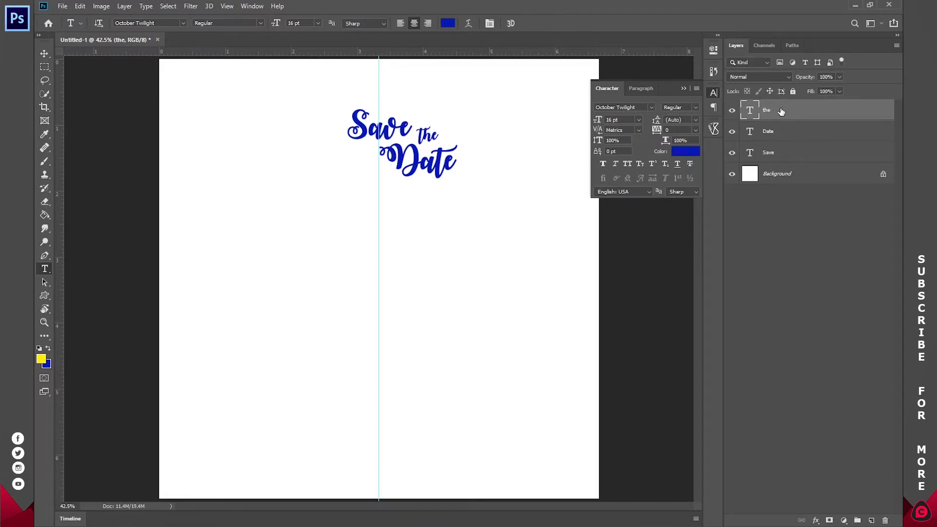
Group the three text layers "the", "Date" and "Save" and name the group HEADER
left_click(783, 155, "shift")
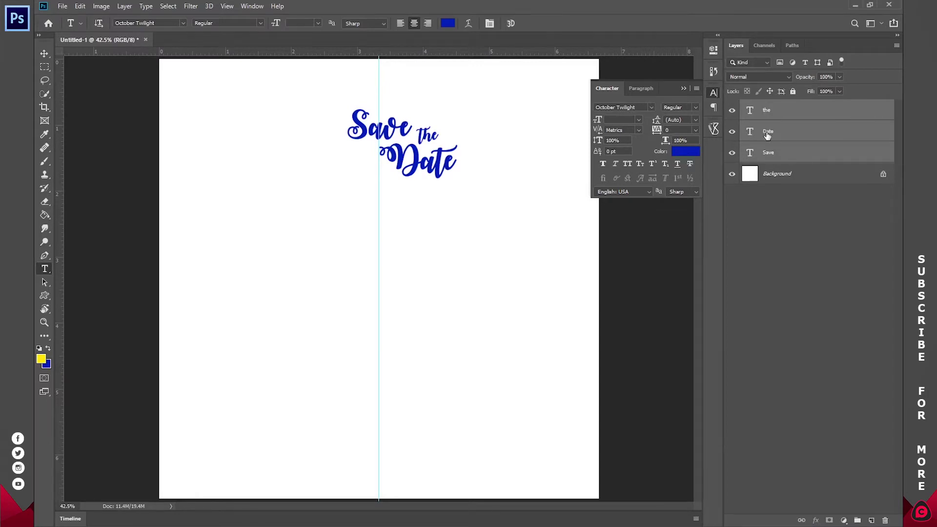
key("ctrl+g")
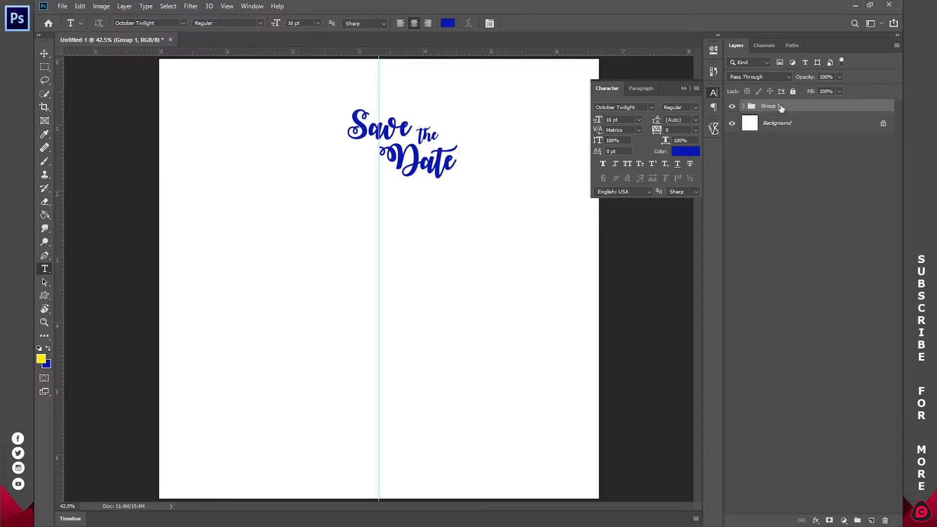
double_click(780, 107)
type("HEADER")
key("Return")
Move the HEADER group up near the canvas's upper edge, centred on the vertical guide, and collapse the character settings
left_click(43, 51)
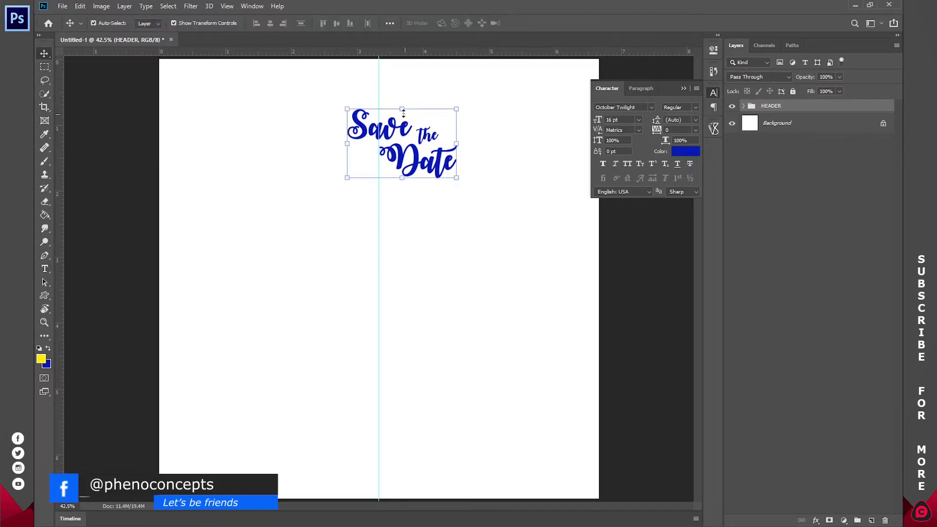
left_click_drag(411, 141, 388, 106)
left_click(530, 23)
left_click(727, 154)
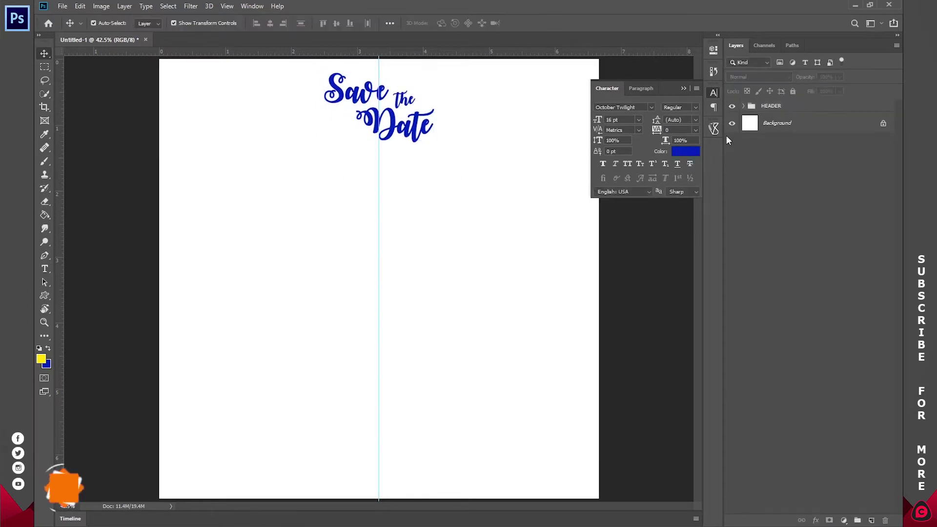
left_click(714, 93)
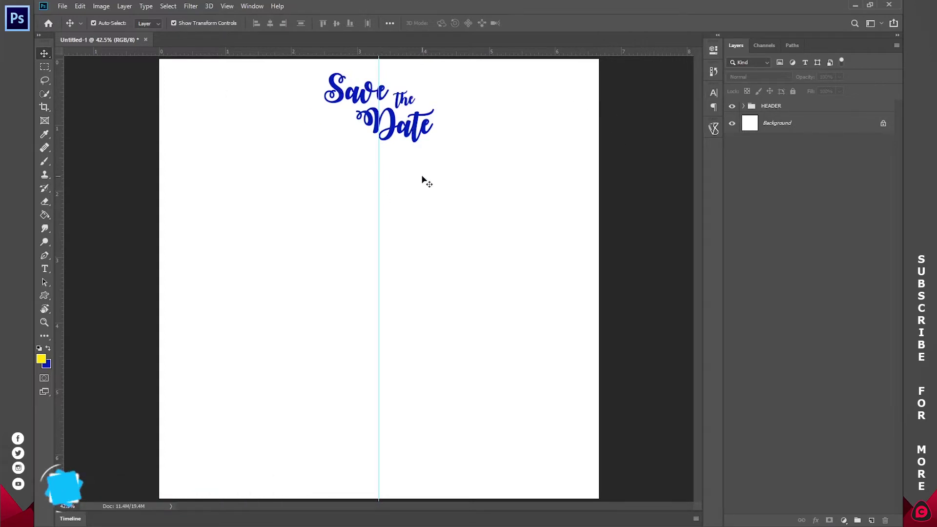
Draw a yellow rectangle shape of about 1859 × 1859 px over most of the canvas with the Rectangle tool
left_click(45, 296)
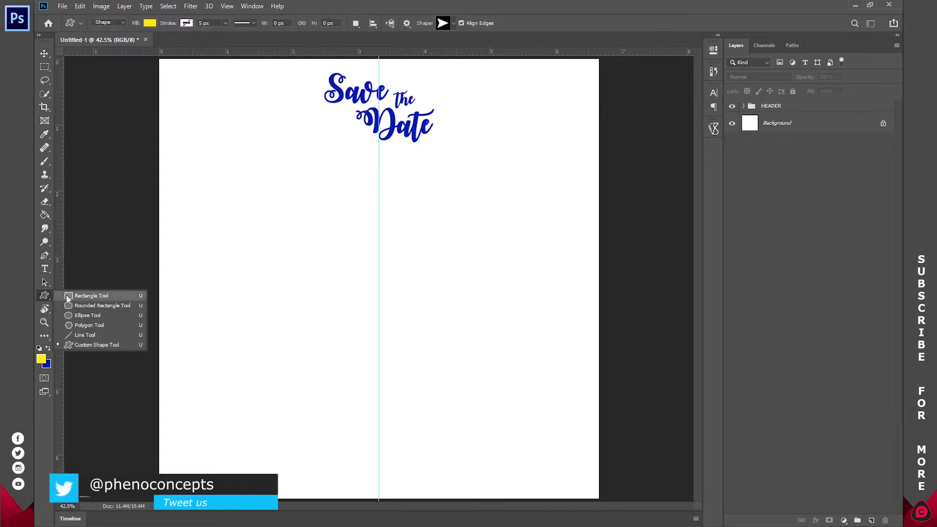
left_click(99, 296)
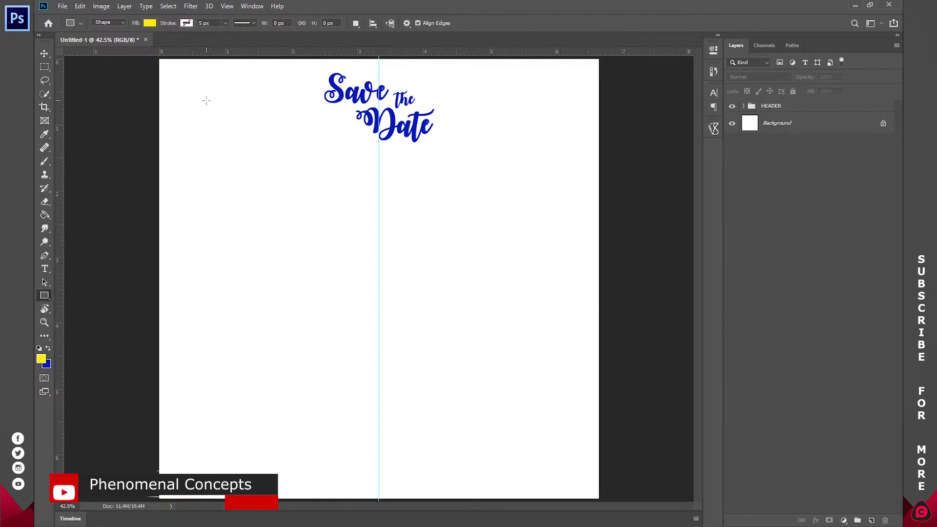
left_click_drag(178, 71, 588, 493)
left_click(717, 50)
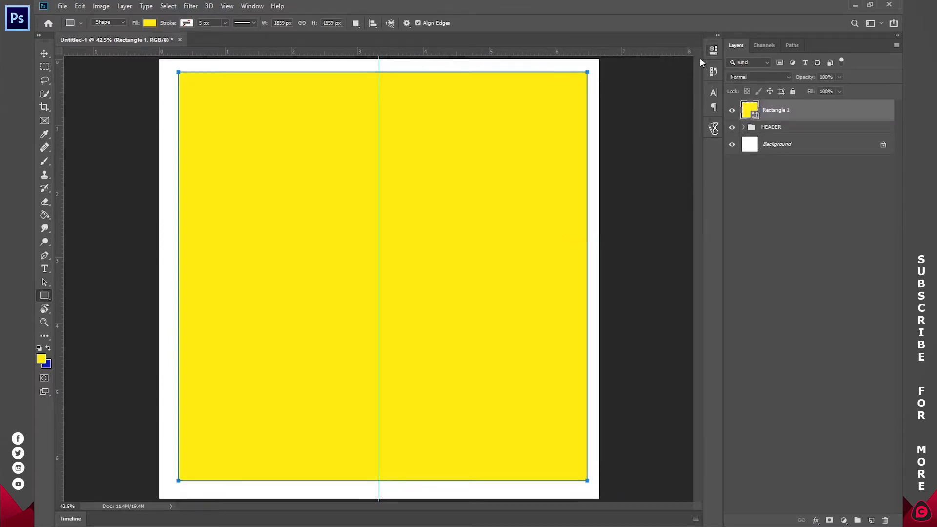
Reposition and stretch the yellow rectangle until it covers the canvas exactly to all four edges
left_click(44, 53)
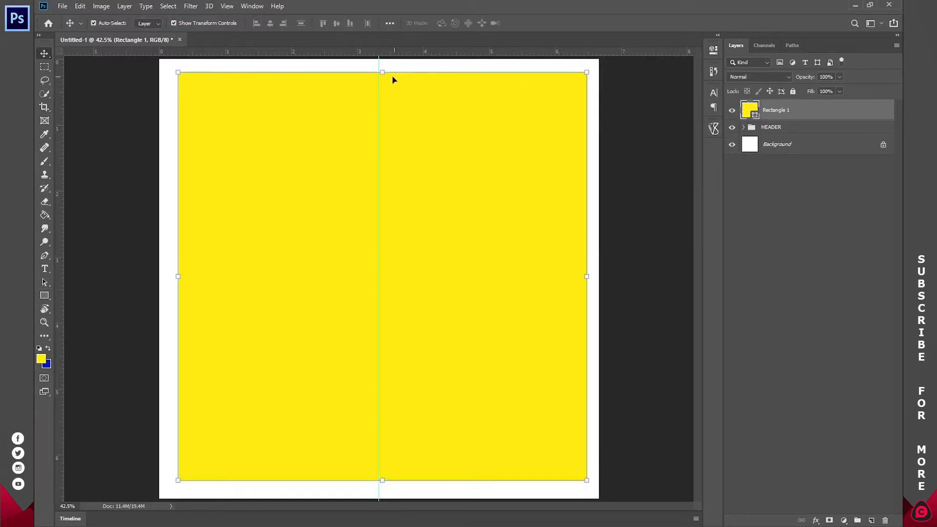
left_click_drag(384, 420, 380, 414)
left_click_drag(377, 473, 379, 489)
left_click_drag(171, 280, 167, 278)
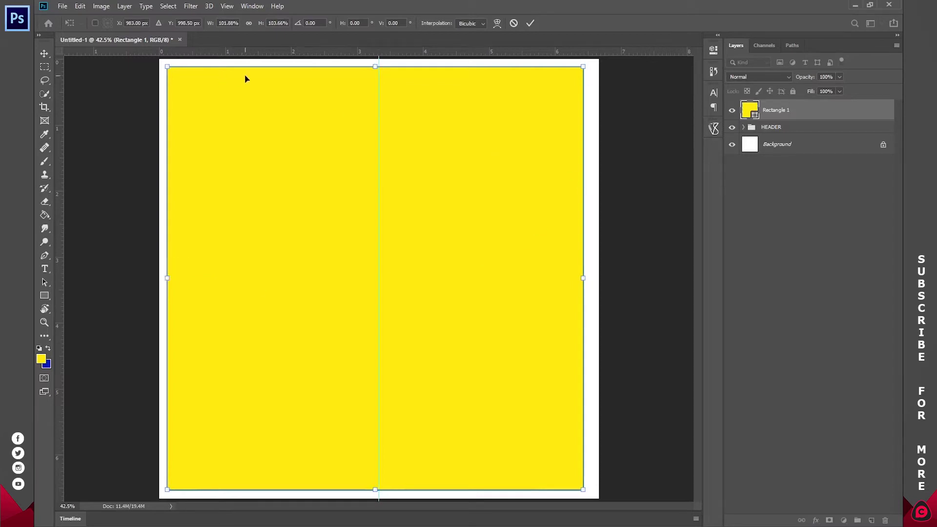
left_click_drag(167, 67, 159, 59)
left_click_drag(582, 490, 599, 499)
left_click(530, 23)
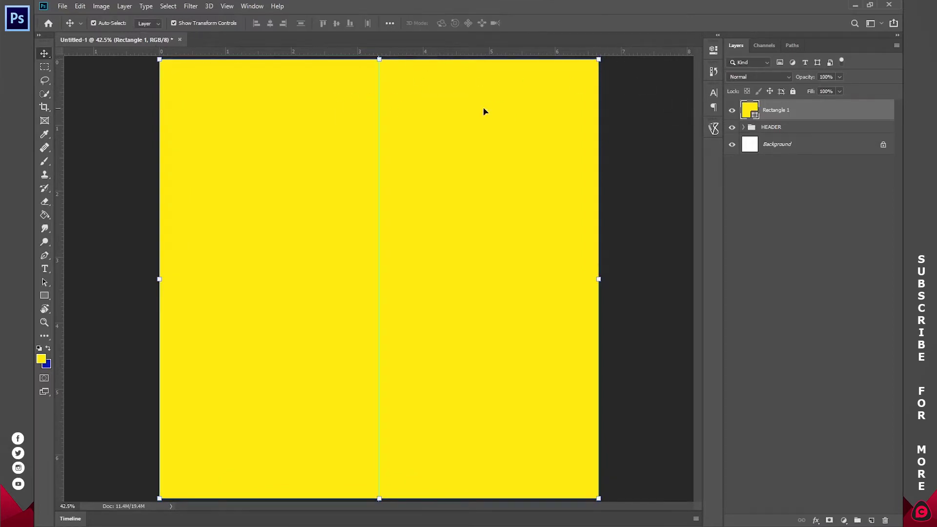
Scale the yellow rectangle down evenly about its centre, leaving a narrow equal margin around the canvas
key("ctrl+t")
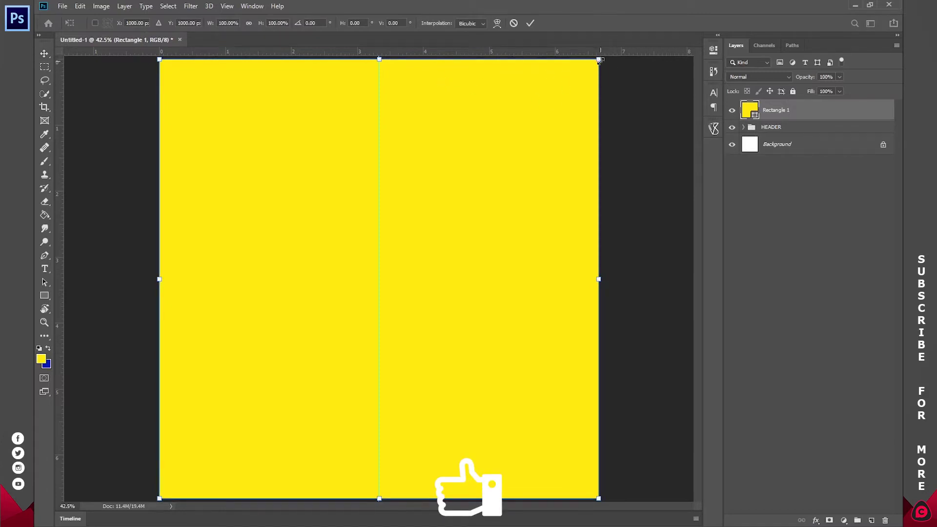
left_click_drag(600, 61, 592, 67)
left_click(531, 23)
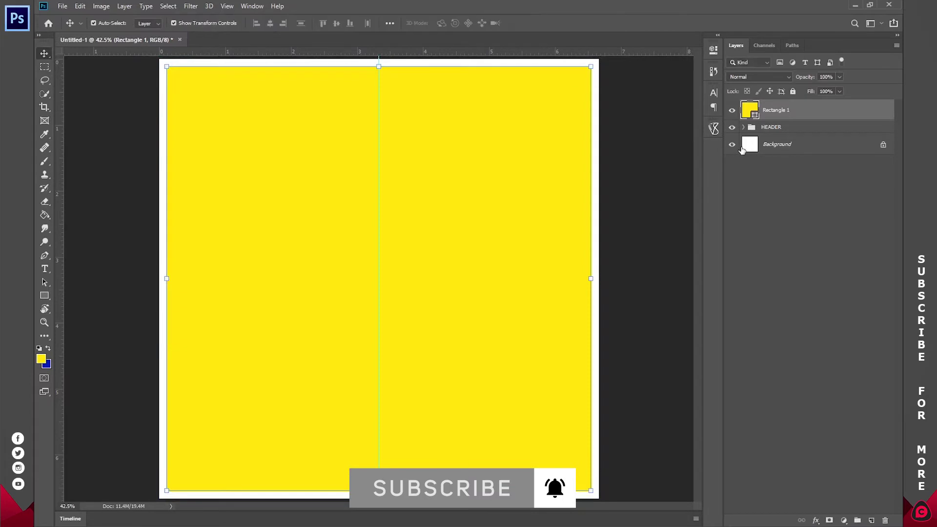
Rename the yellow rectangle layer BACKGROUND and move it below the HEADER group
double_click(776, 110)
type("BACKGROUND")
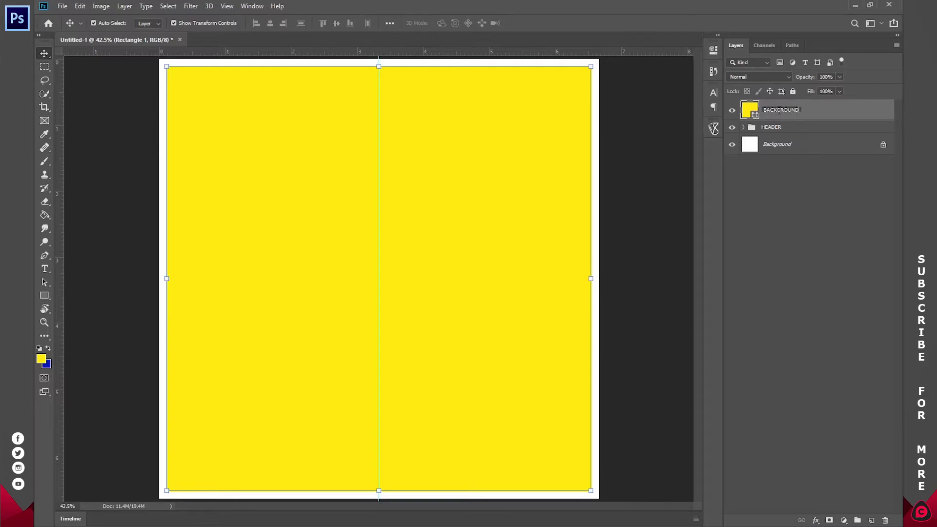
key("Return")
left_click_drag(778, 112, 782, 138)
left_click(782, 192)
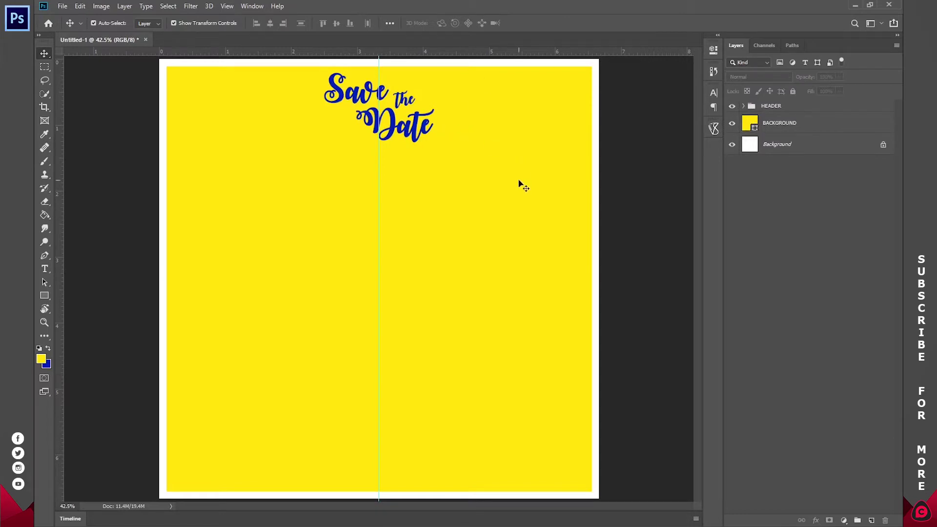
Change the fill of the BACKGROUND rectangle to white #ffffff
double_click(750, 122)
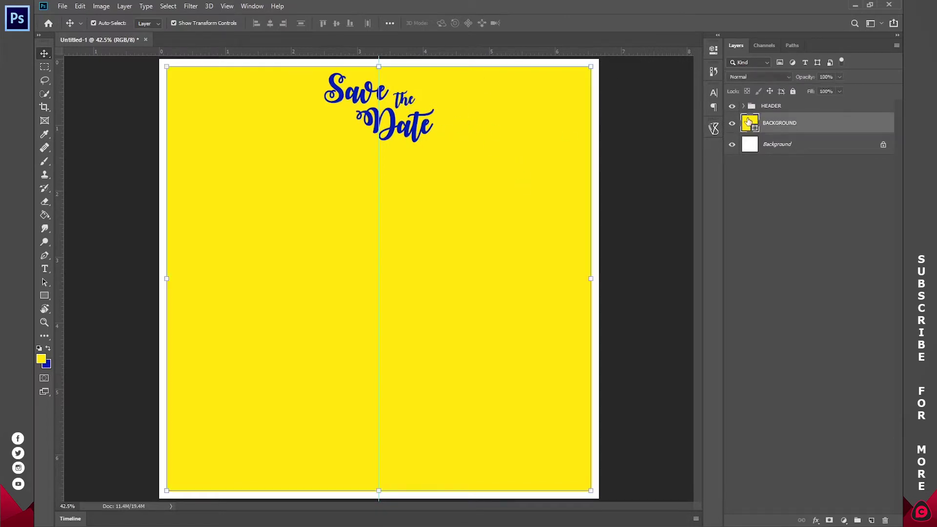
left_click_drag(723, 73, 630, 33)
left_click(863, 28)
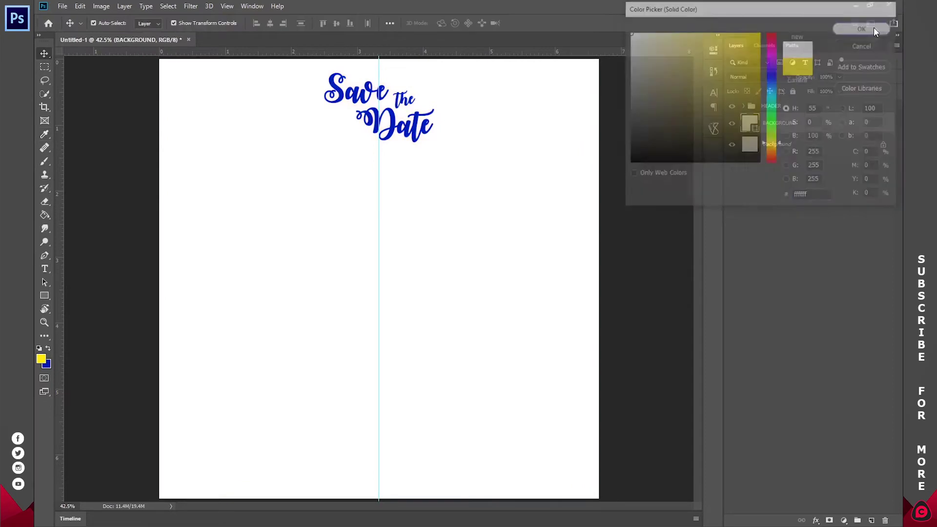
Unlock the document's original white Background layer and delete it
left_click(797, 143)
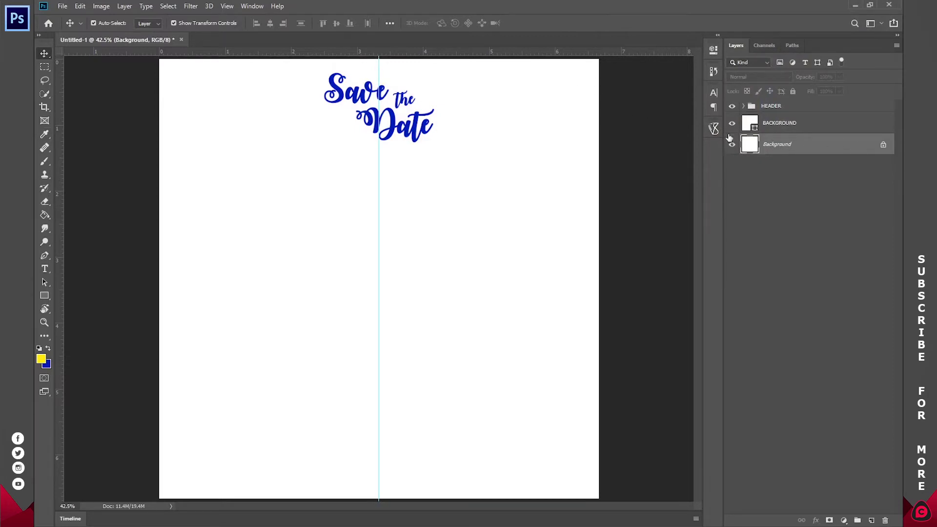
left_click(884, 146)
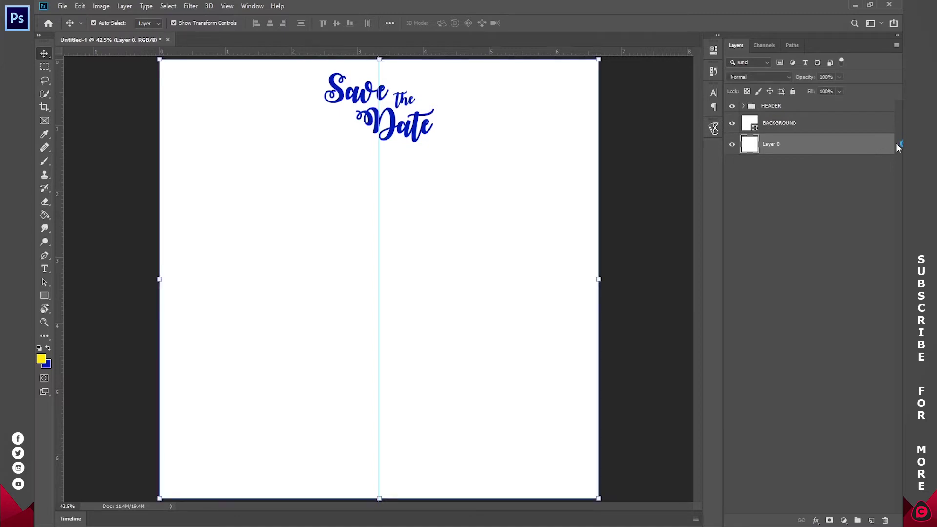
left_click(885, 521)
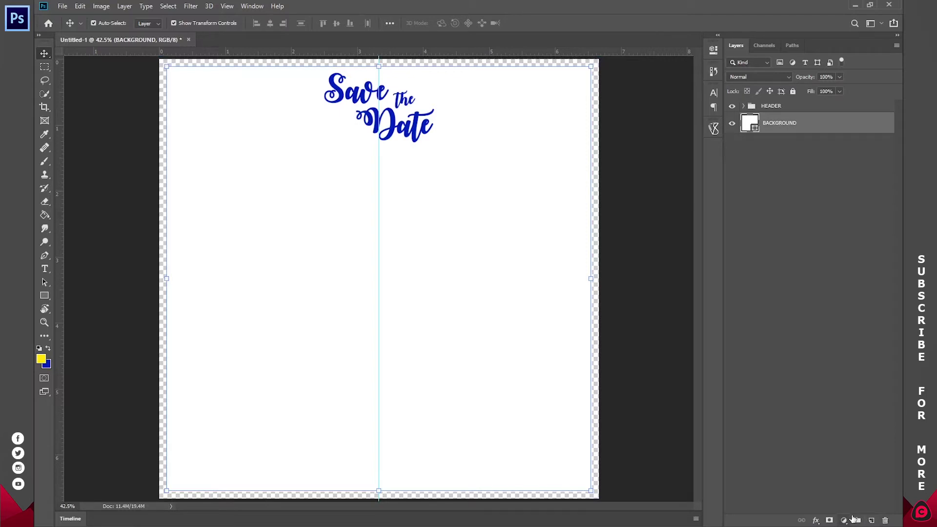
Add a Solid Color fill layer in the blue sampled from the "Date" text and move it beneath the BACKGROUND rectangle
left_click(843, 520)
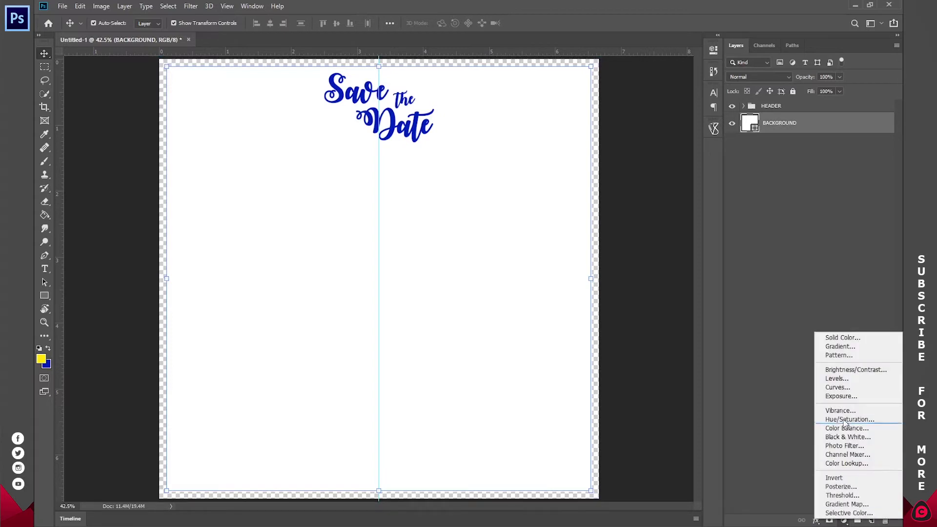
left_click(852, 340)
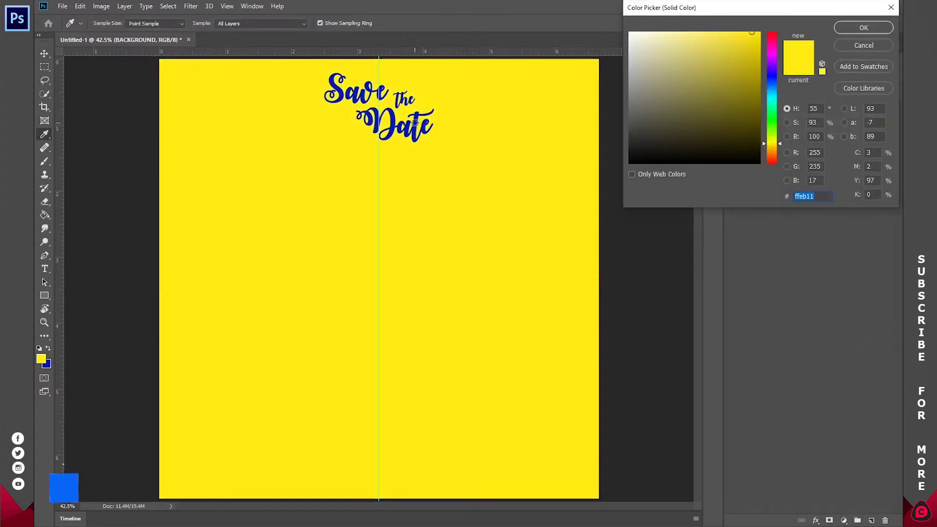
left_click(418, 122)
left_click(848, 27)
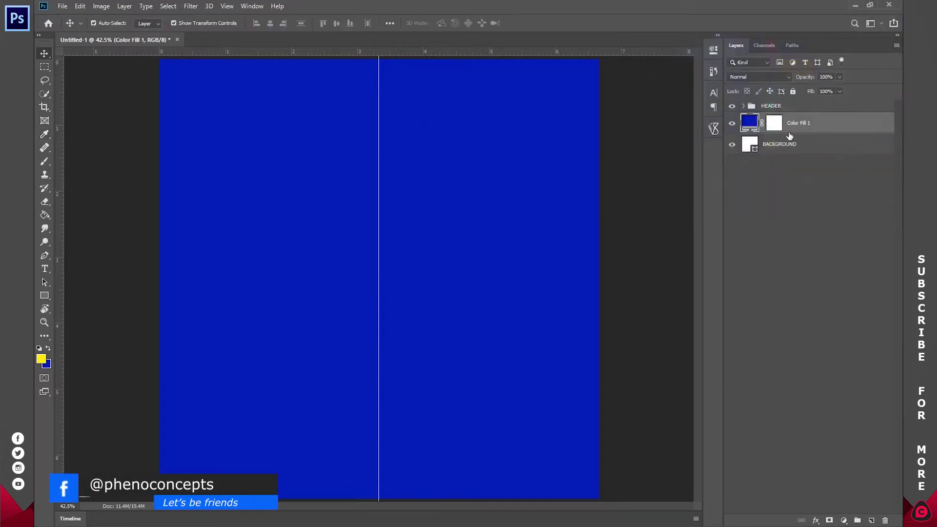
left_click_drag(799, 128, 801, 181)
left_click(794, 177)
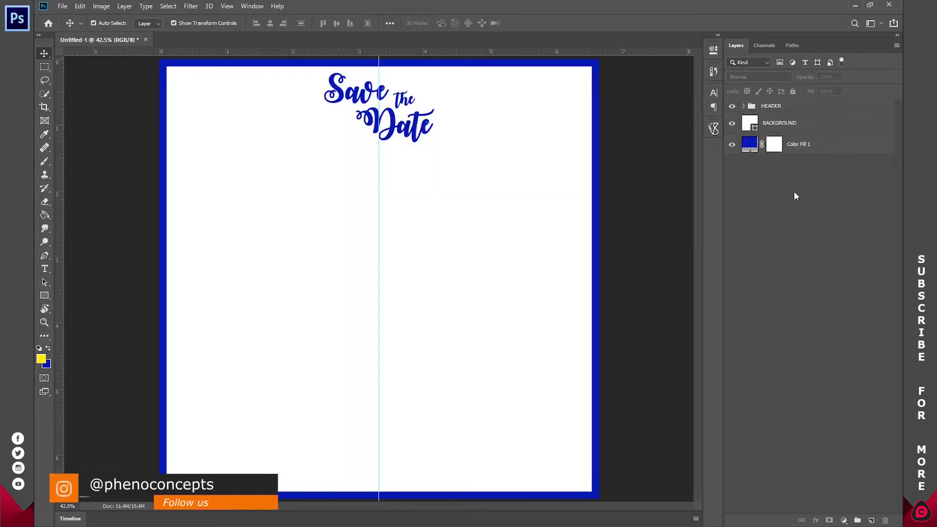
Scale the white BACKGROUND rectangle up to about 101.45% around its centre to thin the blue border
left_click(792, 126)
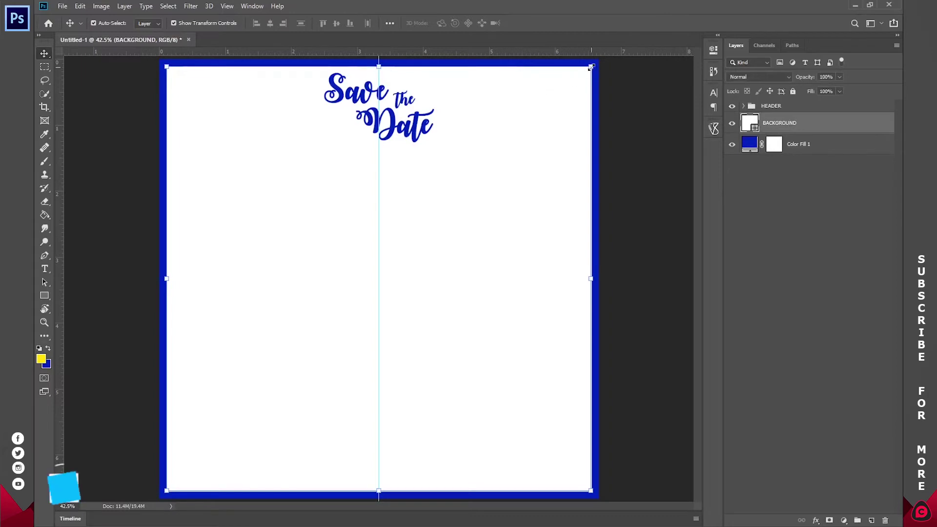
left_click_drag(591, 67, 594, 64)
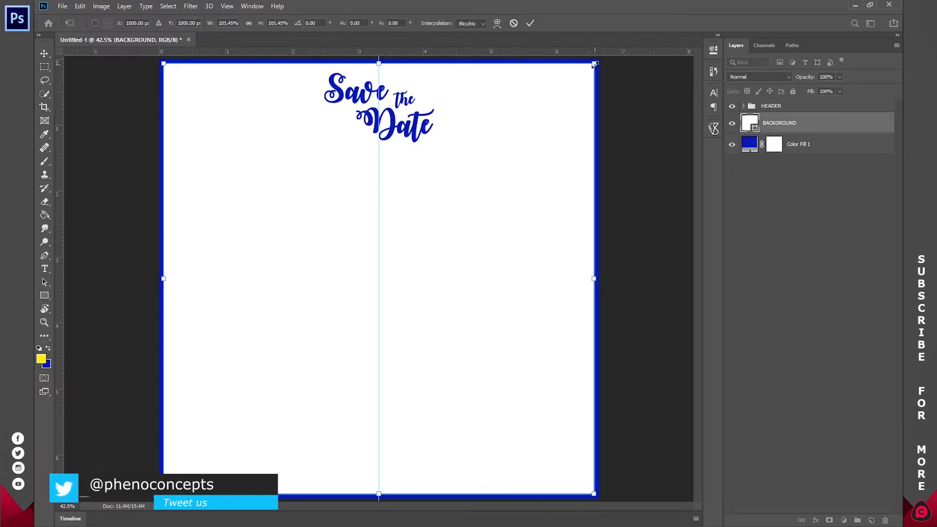
key("Return")
left_click(775, 212)
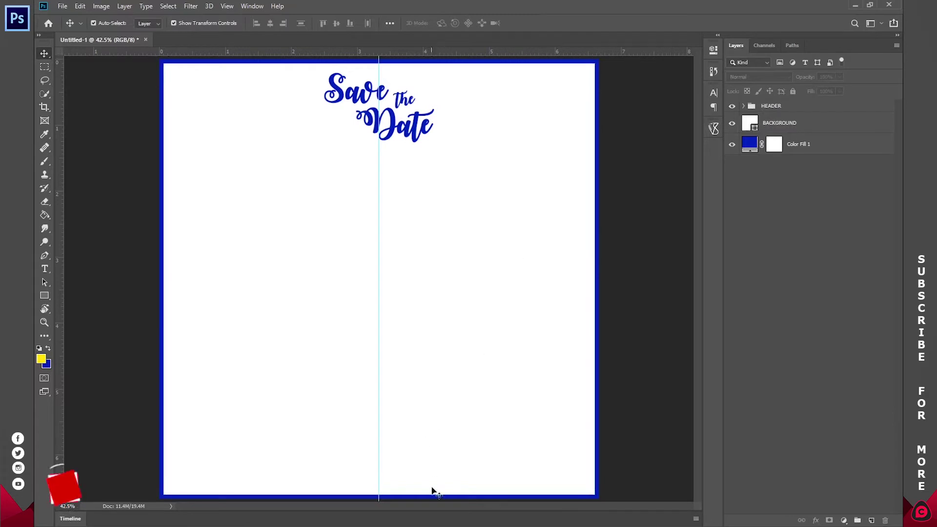
Check the wedding details in Notepad, then start a text layer with a capital "T" below the header in Photoshop
left_click(44, 269)
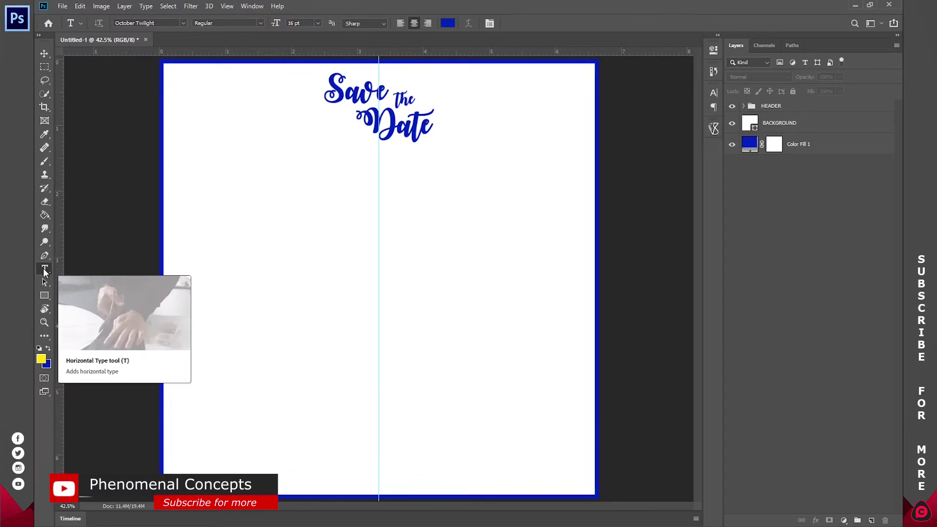
key("alt+Tab")
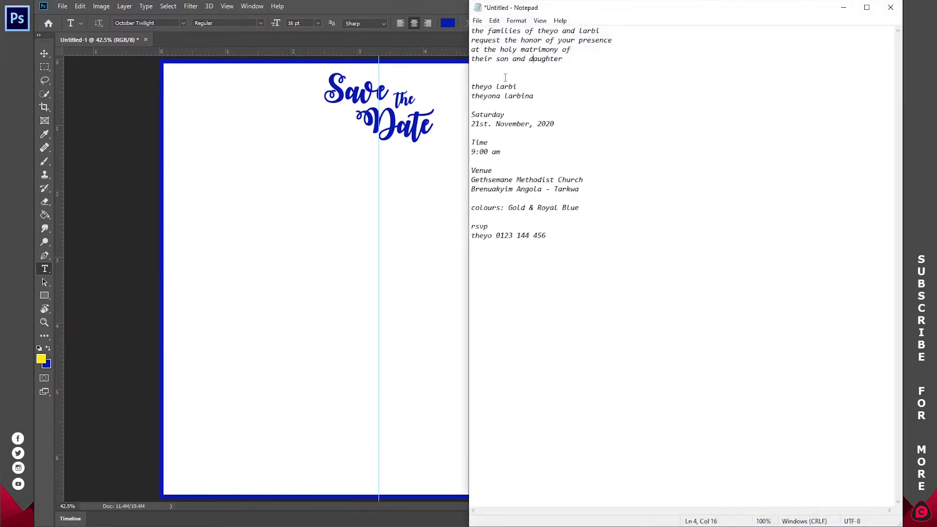
key("alt+Tab")
left_click(375, 199)
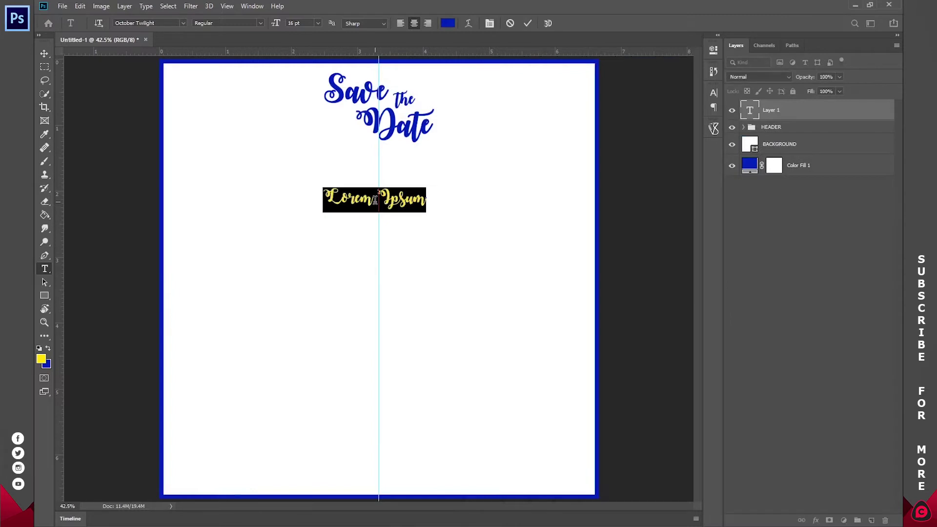
type("t")
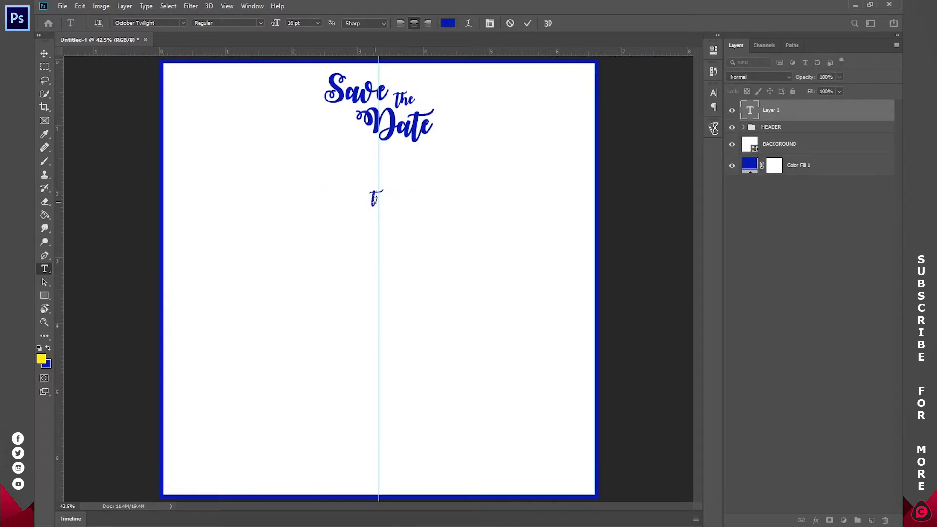
key("BackSpace")
type("T")
Set the letter "T" in Gotham Bold at 30 pt
left_click_drag(388, 195, 357, 194)
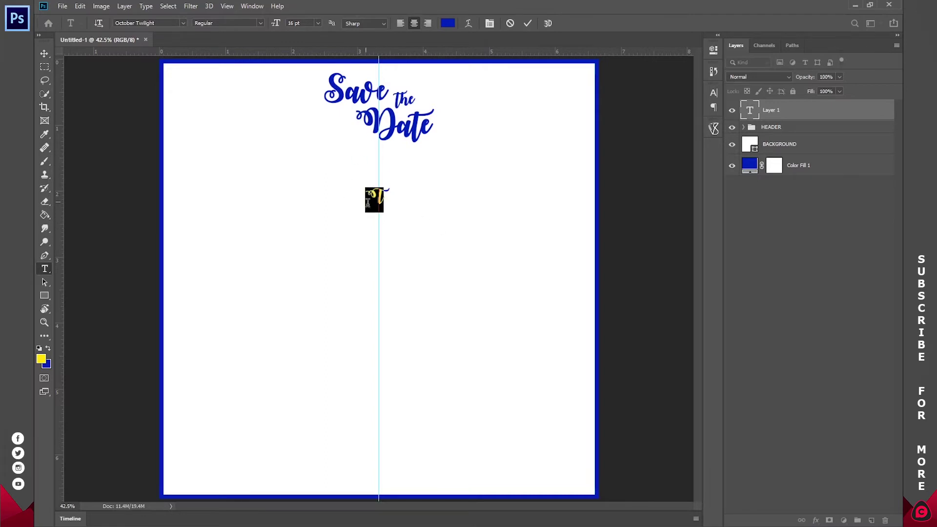
left_click(395, 206)
left_click_drag(388, 195, 339, 182)
left_click(168, 23)
left_click(183, 23)
type("CABIN")
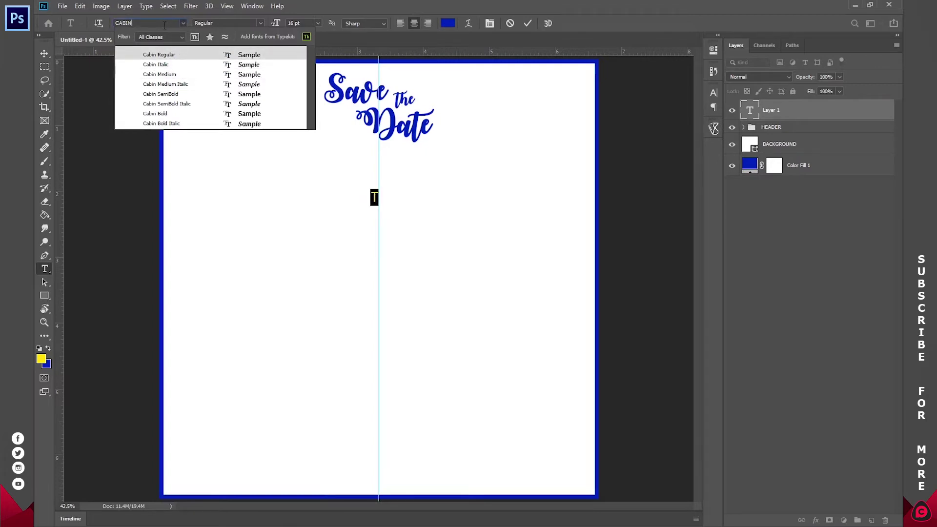
left_click_drag(162, 22, 35, 25)
type("GOTHAM")
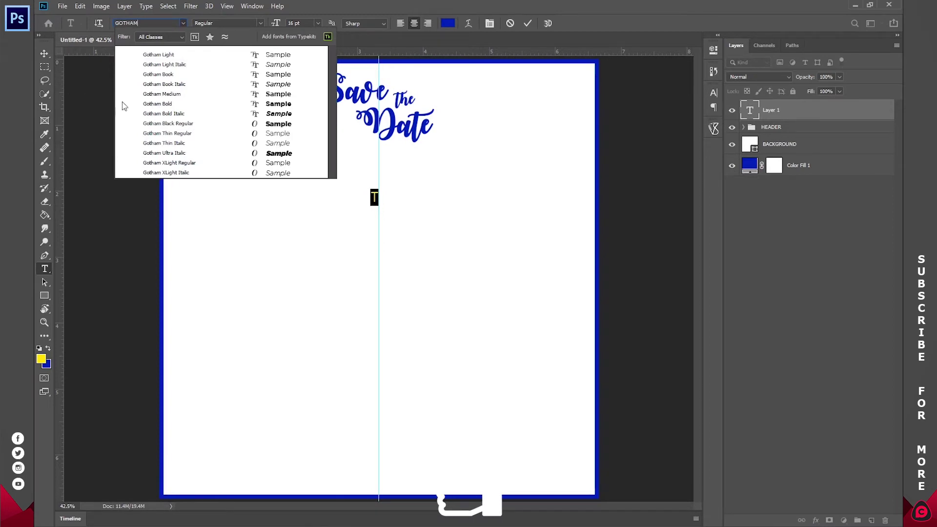
left_click(162, 105)
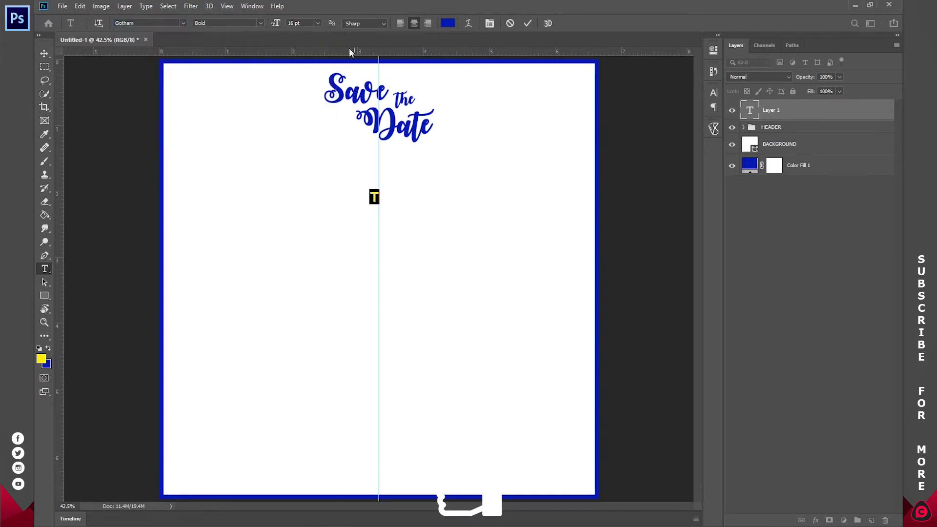
left_click(318, 24)
left_click(308, 125)
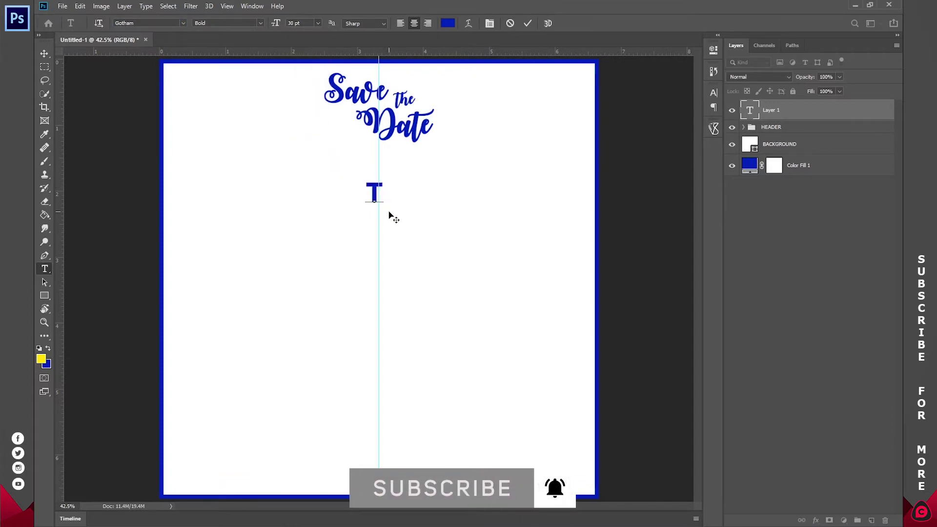
Extend the initials text so it reads "T & L"
type("& ")
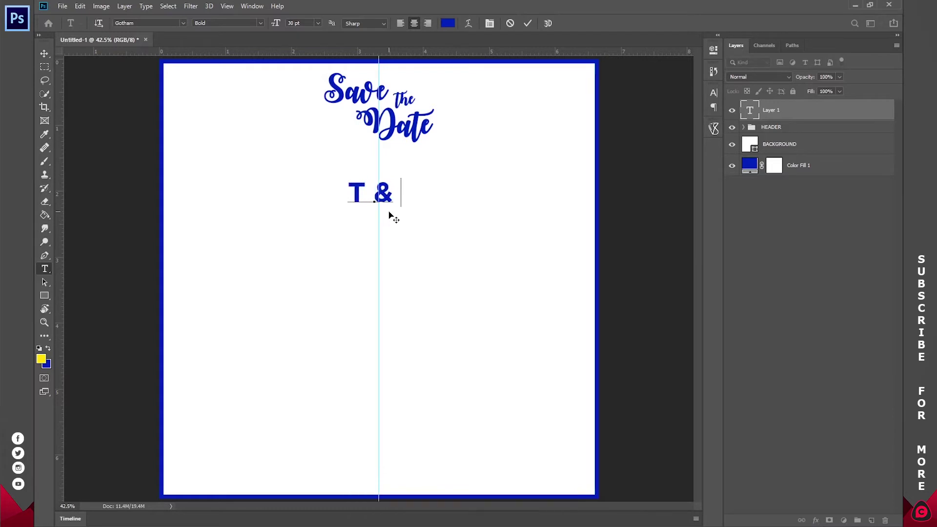
type("I")
key("BackSpace")
type("L")
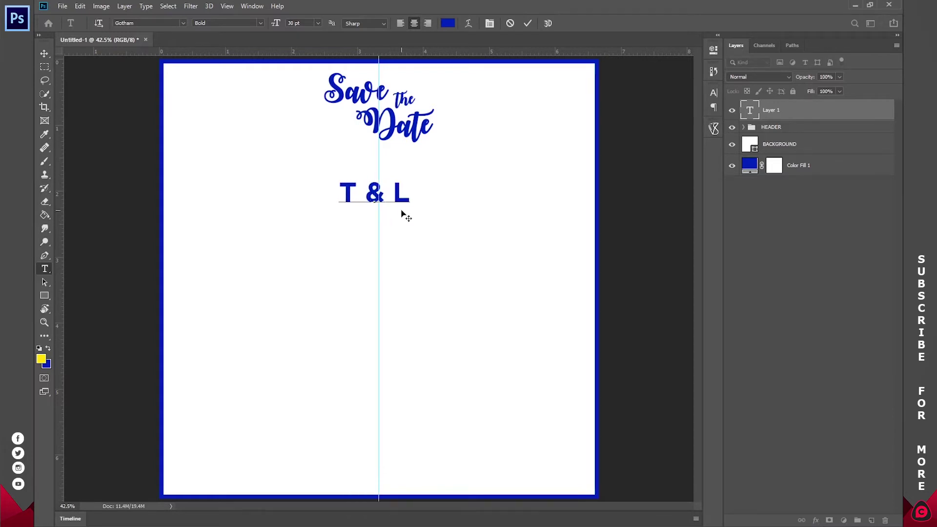
Reduce only the ampersand in "T & L" to 18 pt
double_click(380, 197)
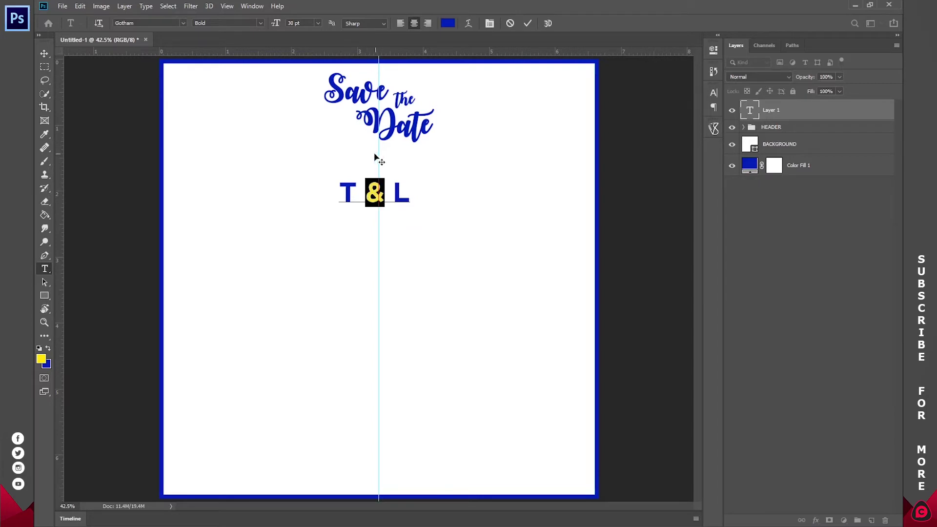
left_click(318, 24)
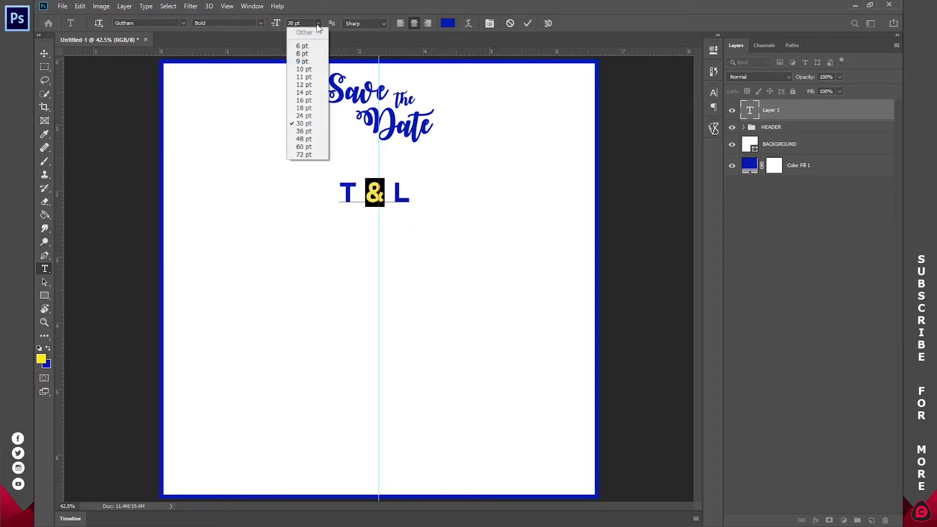
left_click(303, 91)
left_click(304, 23)
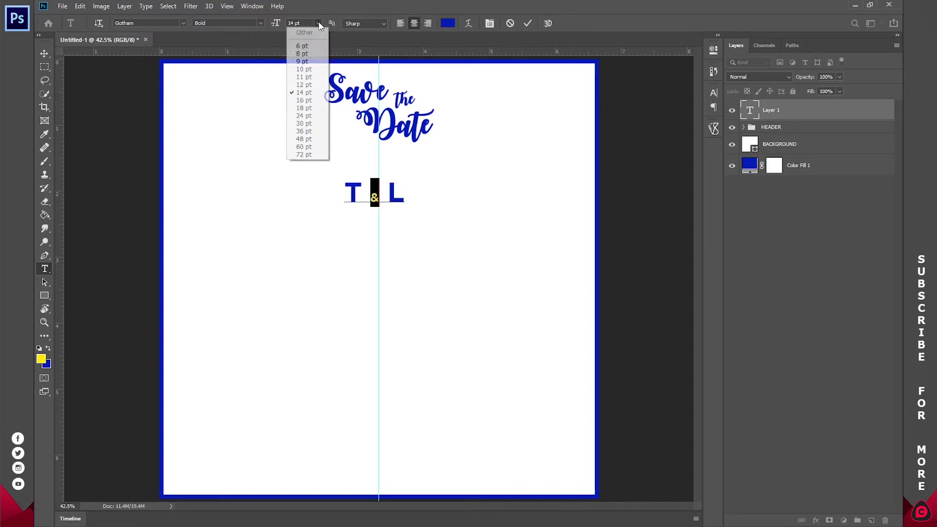
left_click(303, 101)
Move the "T & L" text up beneath the header, centre it on the vertical guide and commit it
left_click(383, 204)
left_click_drag(384, 215, 396, 195)
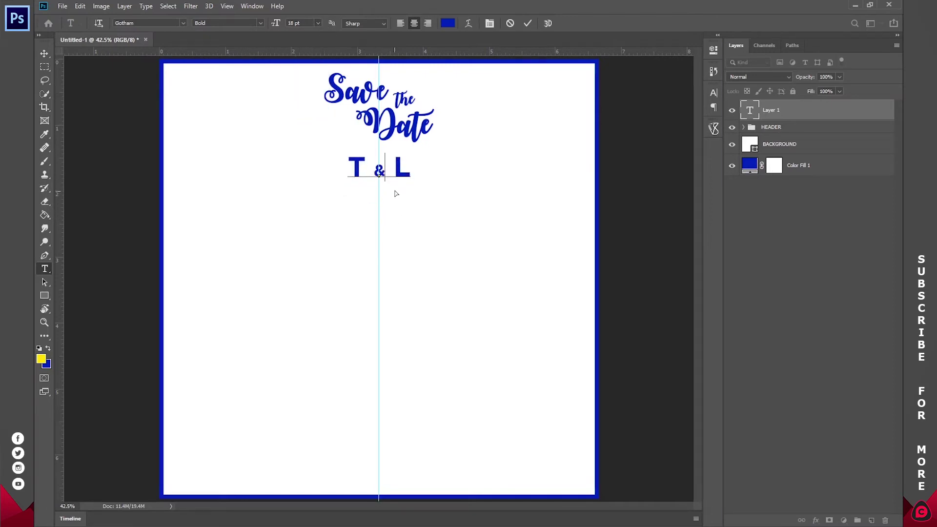
left_click(528, 23)
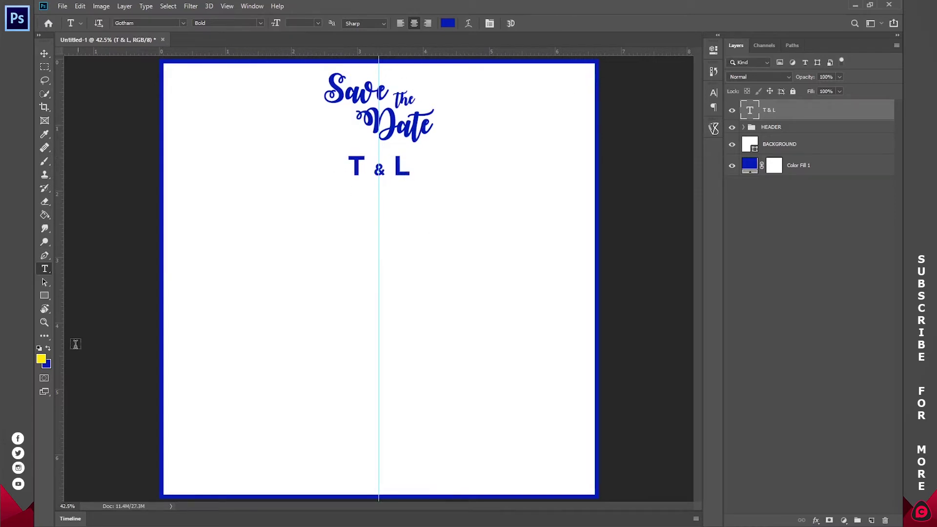
Change the blue background colour swatch to dark blue #050f5a and swap it to the foreground
left_click(49, 363)
left_click_drag(743, 97, 753, 117)
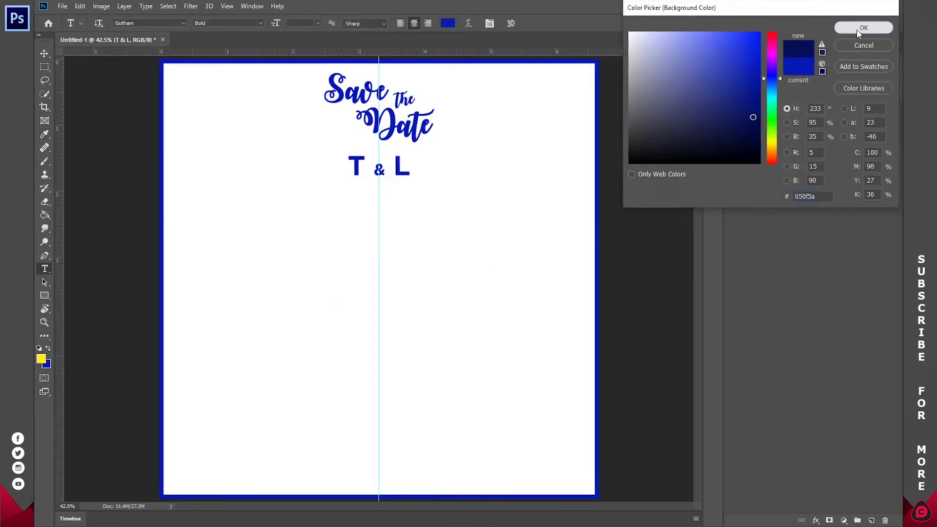
left_click(857, 30)
left_click(47, 348)
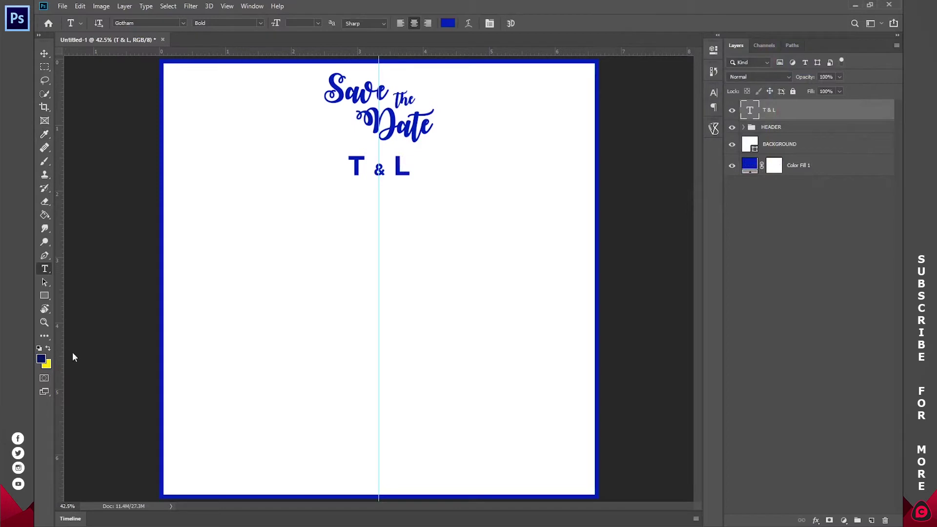
Recolour the Color Fill 1 layer with the dark blue foreground colour #050f5a
double_click(750, 166)
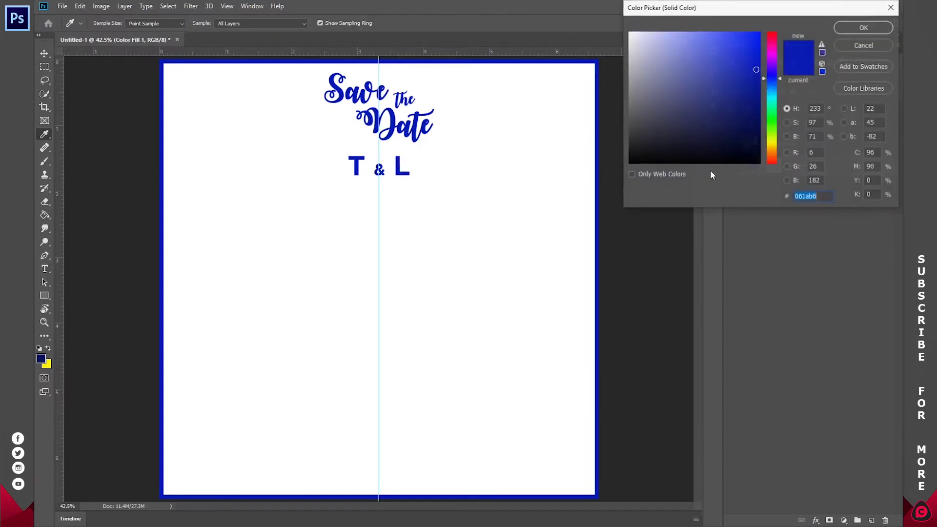
left_click(42, 359)
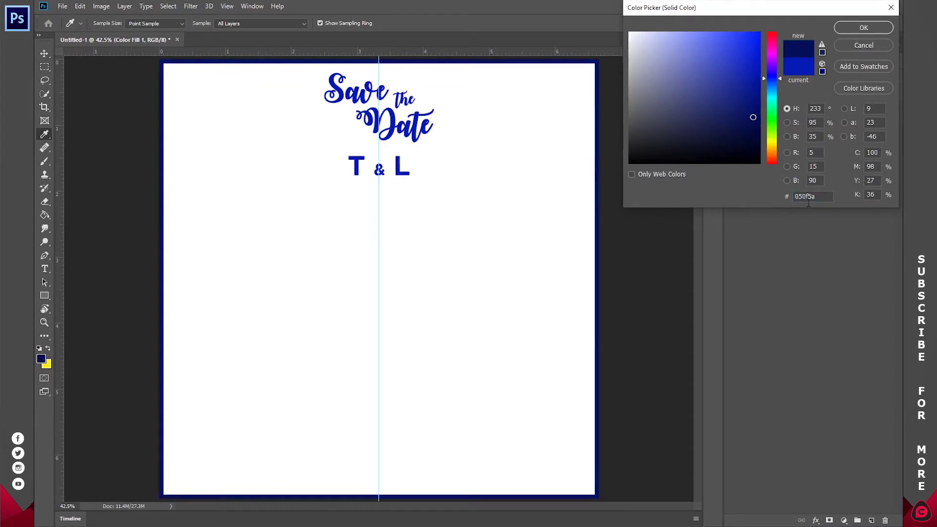
left_click(866, 28)
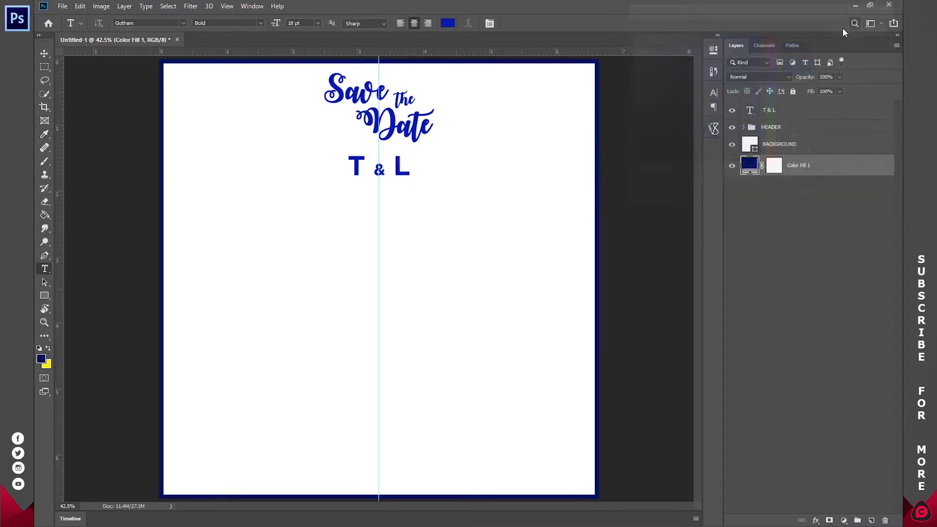
left_click(745, 128)
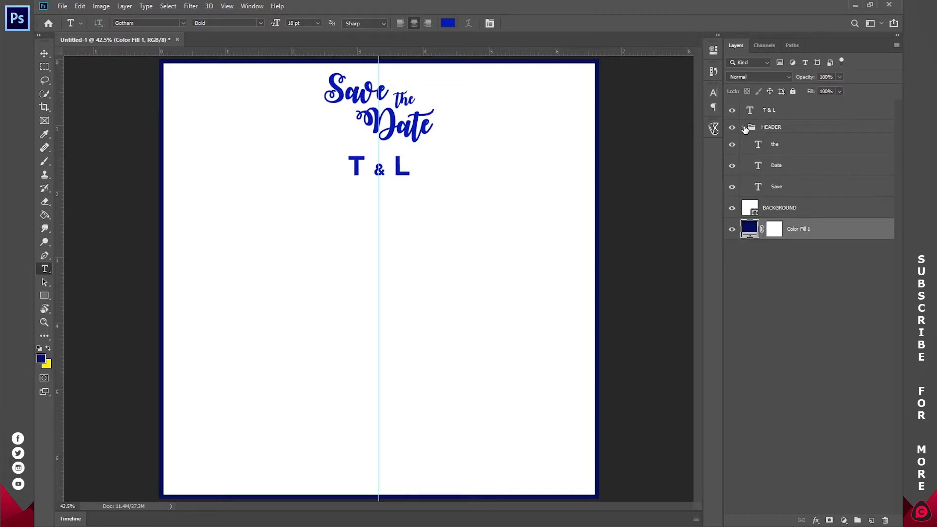
double_click(758, 188)
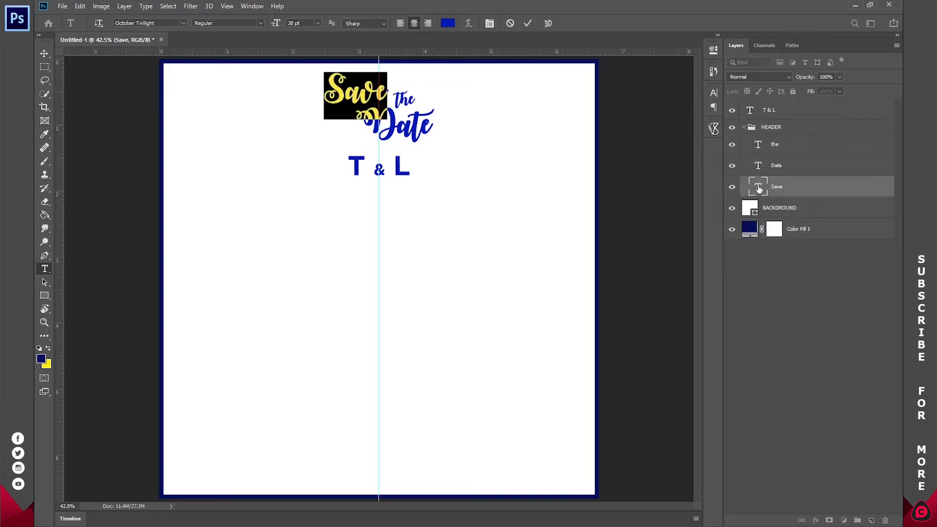
left_click(448, 23)
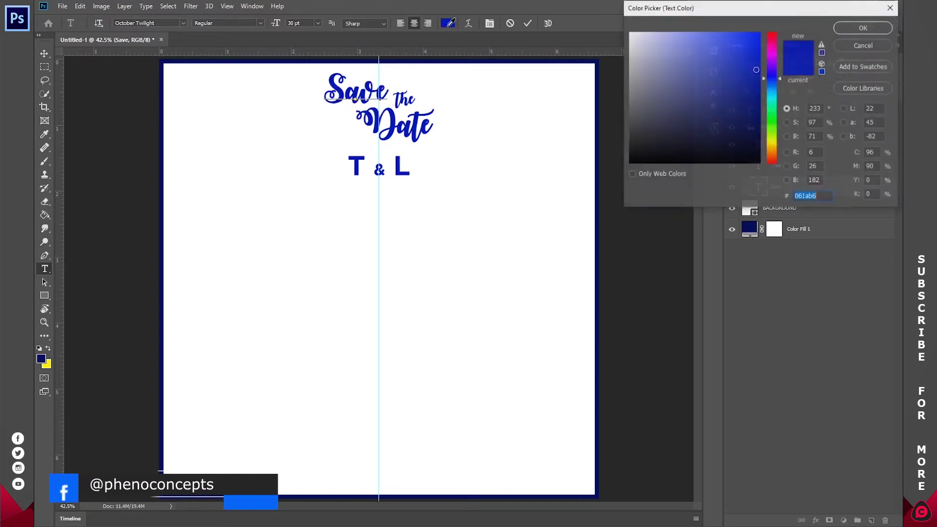
left_click(41, 357)
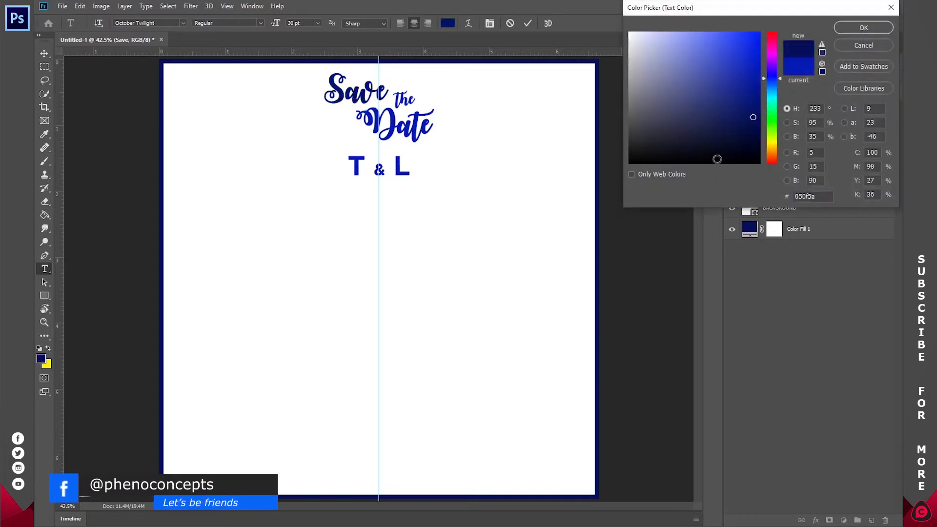
left_click(865, 45)
left_click(510, 24)
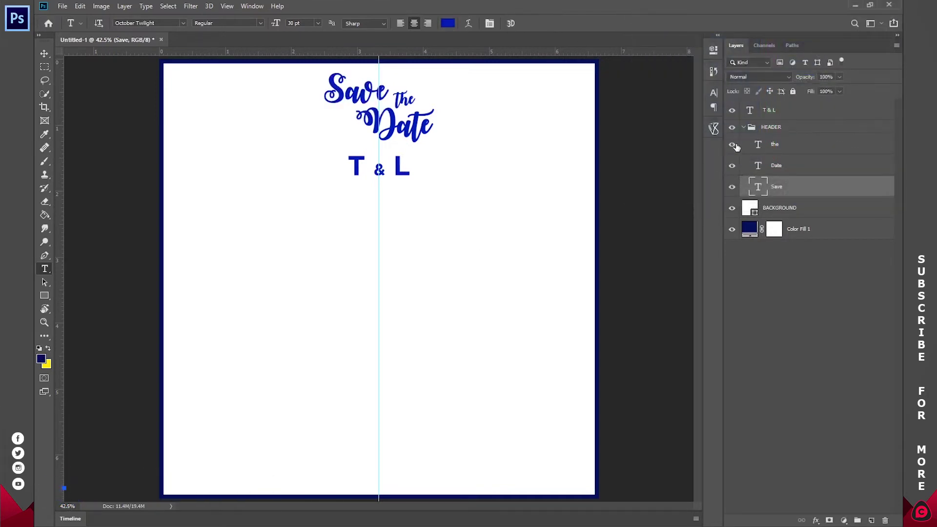
left_click(745, 127)
Add a Color Overlay to the HEADER group in dark blue #050f5a sampled from the flyer's border
left_click(732, 128)
left_click(733, 127)
left_click(732, 128)
left_click(733, 128)
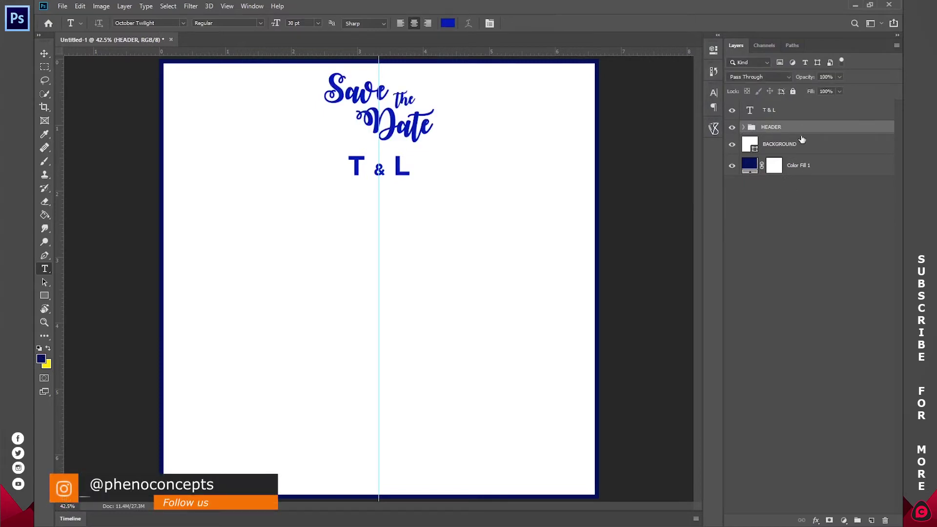
left_click(816, 520)
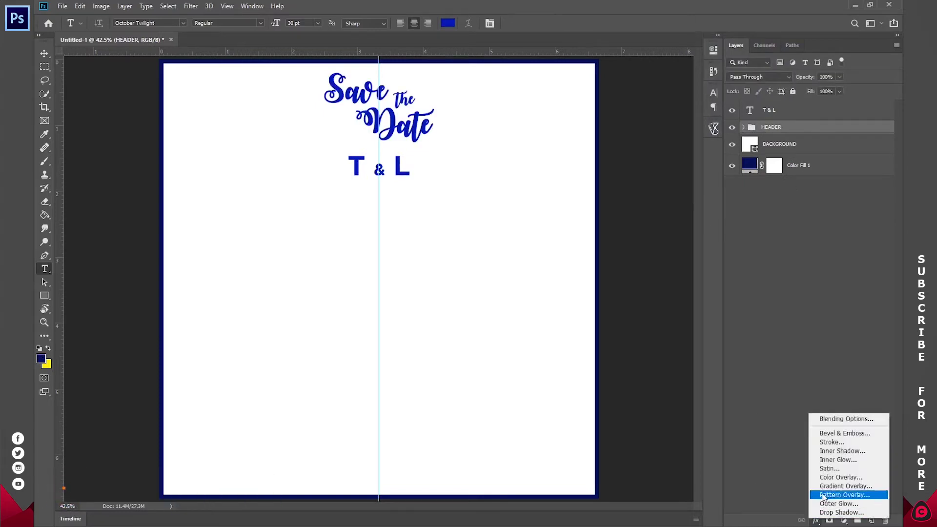
left_click(837, 476)
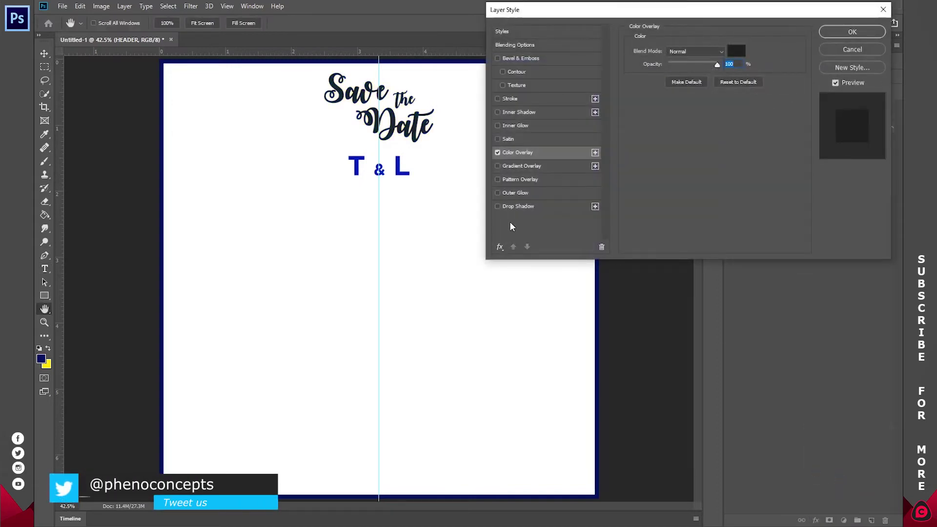
left_click(737, 50)
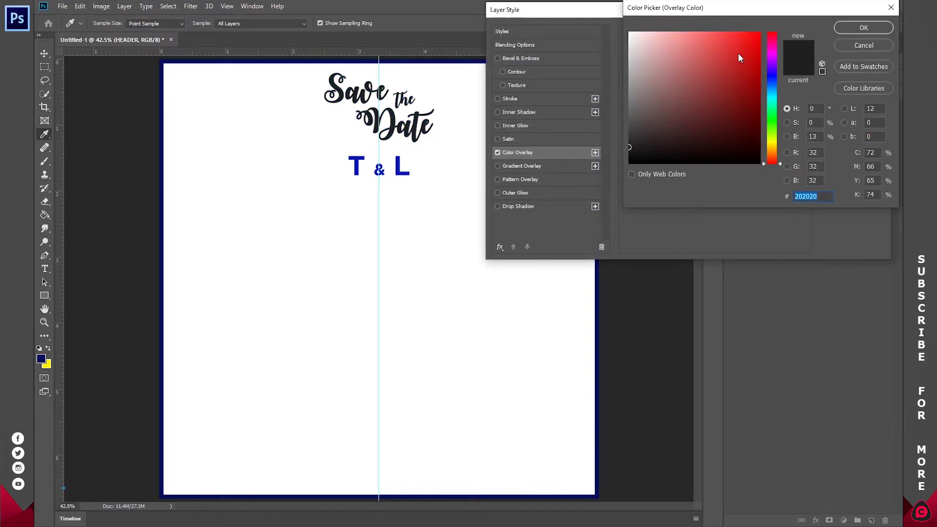
left_click(459, 61)
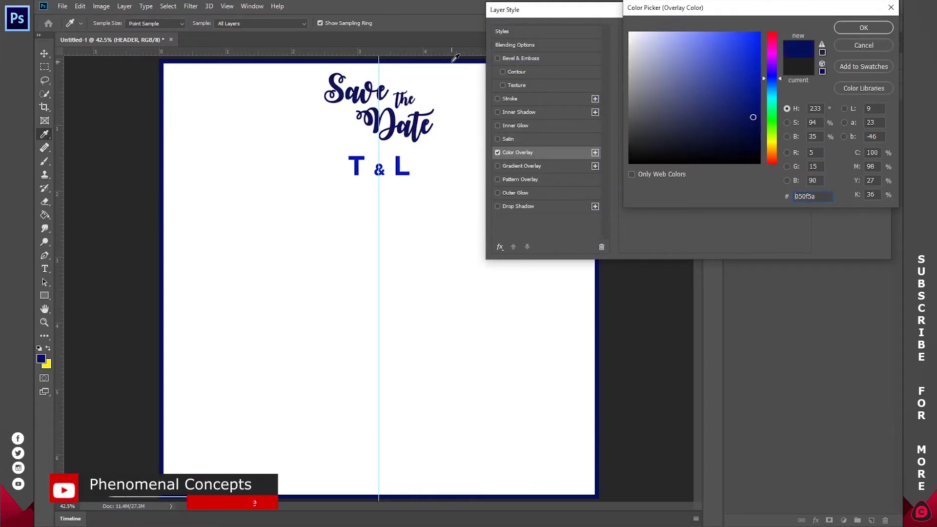
left_click(861, 28)
left_click(851, 29)
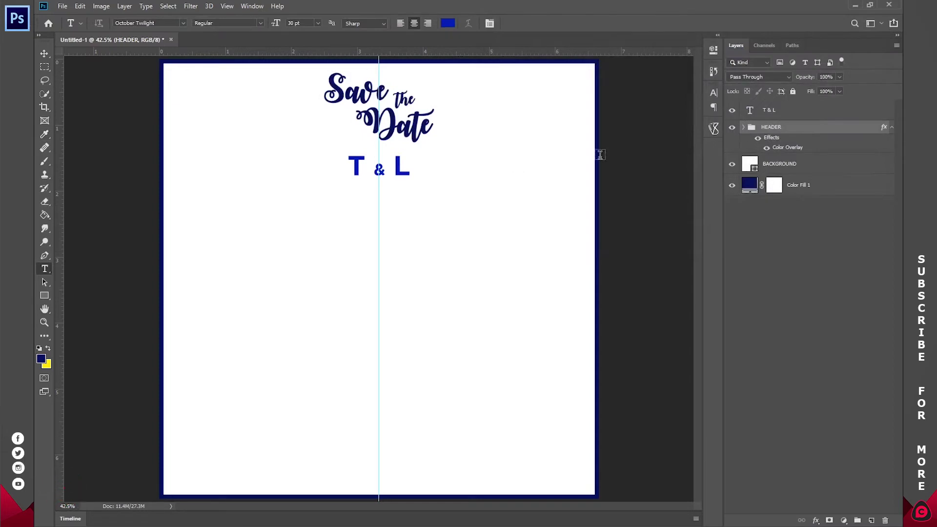
Collapse the HEADER group's effects list in the layer stack
left_click(893, 128)
left_click(743, 128)
left_click(743, 127)
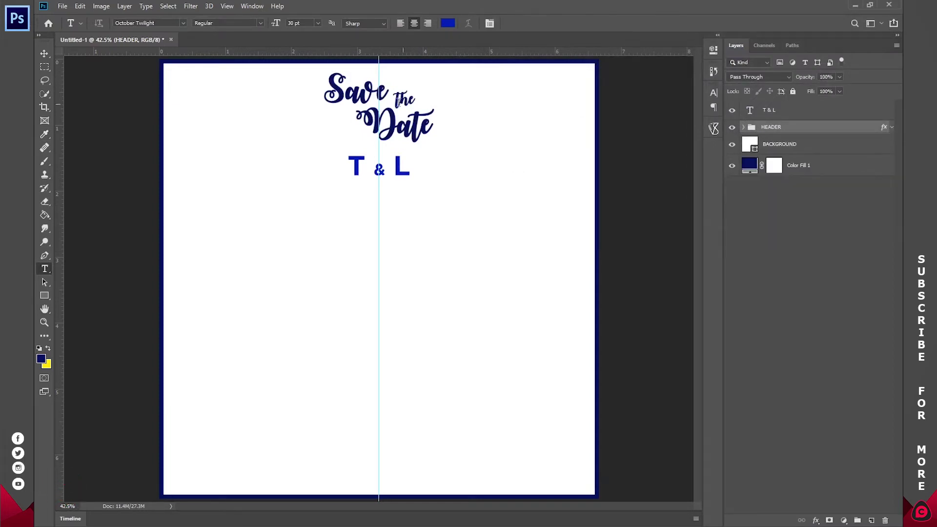
Recolour the whole "T & L" text yellow by swapping the foreground and background colours, and commit it
left_click(396, 166)
double_click(395, 166)
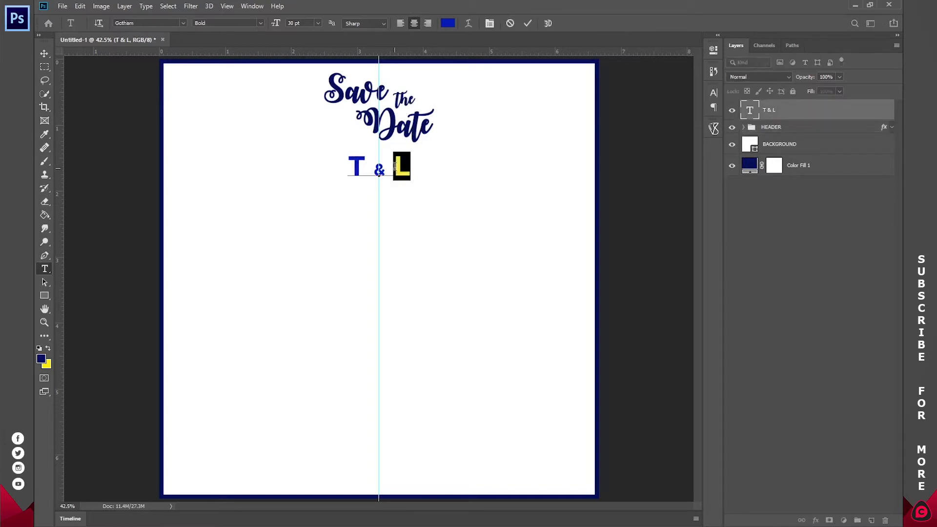
key("ctrl+a")
left_click(48, 349)
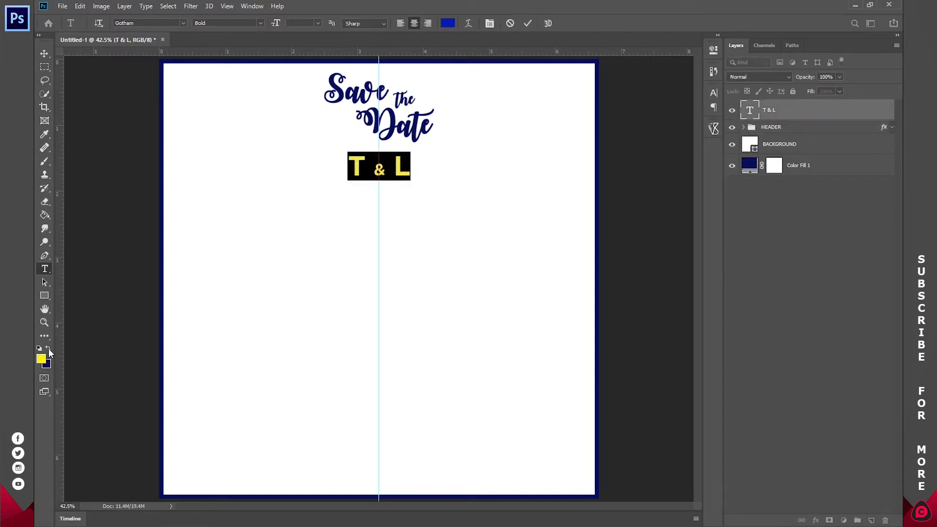
left_click(528, 23)
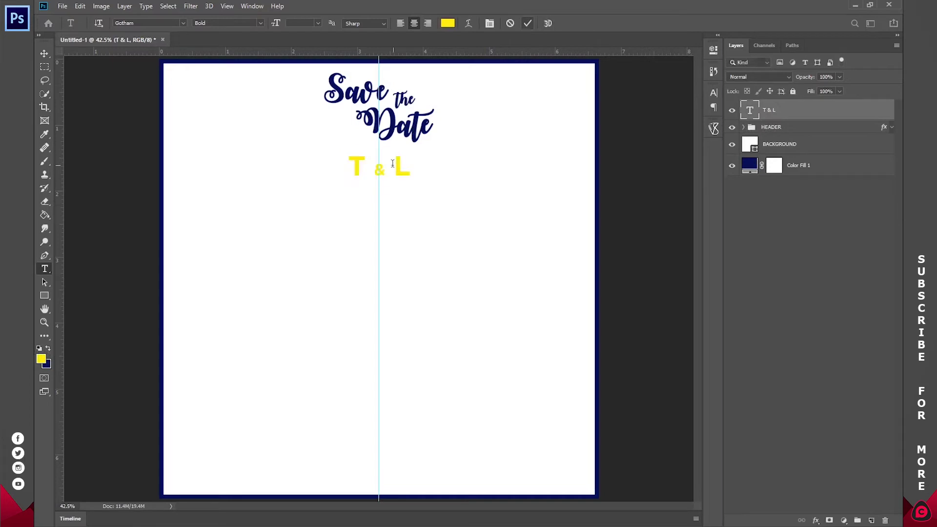
Move the "T & L" text slightly up towards the header, keeping it centred on the vertical guide, and commit it
left_click(389, 161)
left_click_drag(405, 190, 401, 191)
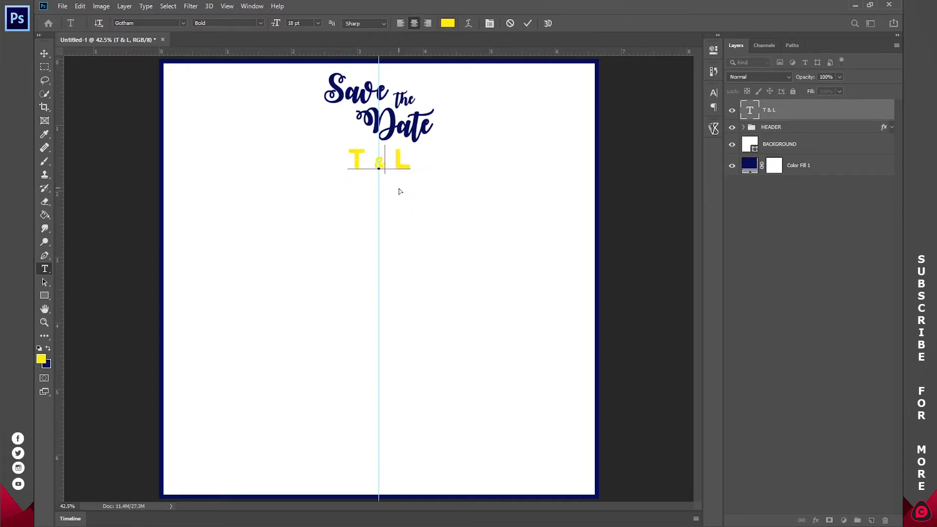
left_click(525, 24)
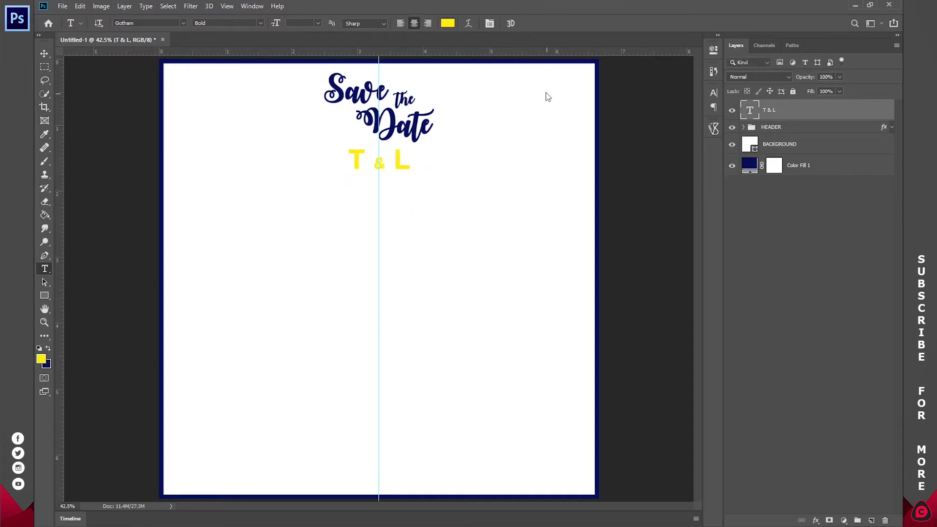
Save the document in Photoshop format as "Save the Date Photoshop tutorial.psd"
key("ctrl+s")
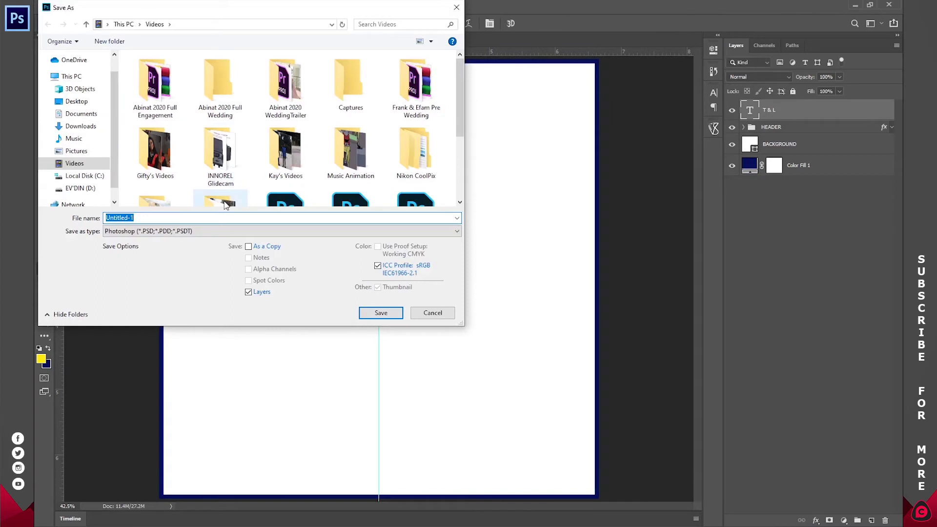
left_click(416, 309)
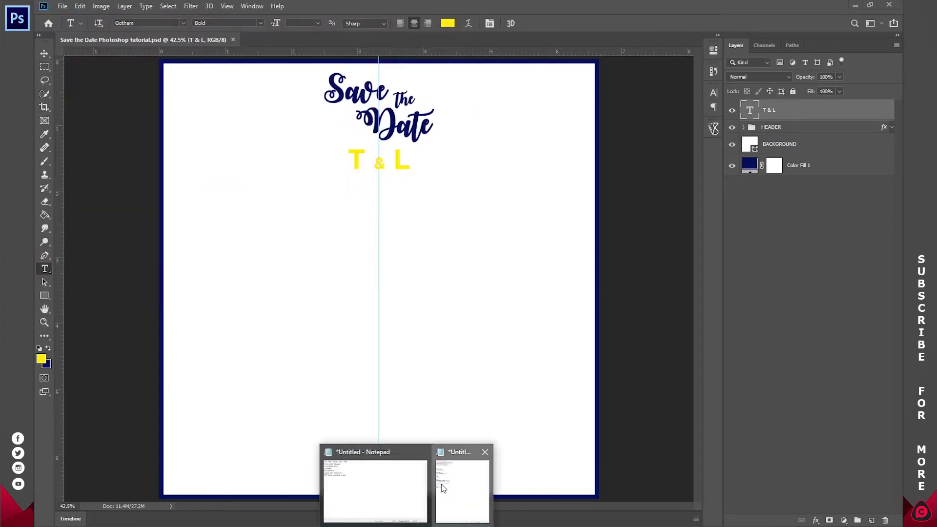
Copy the four-line family invitation text from Notepad and paste it into the flyer as a new text layer below the initials
left_click(461, 483)
left_click_drag(588, 69, 450, 21)
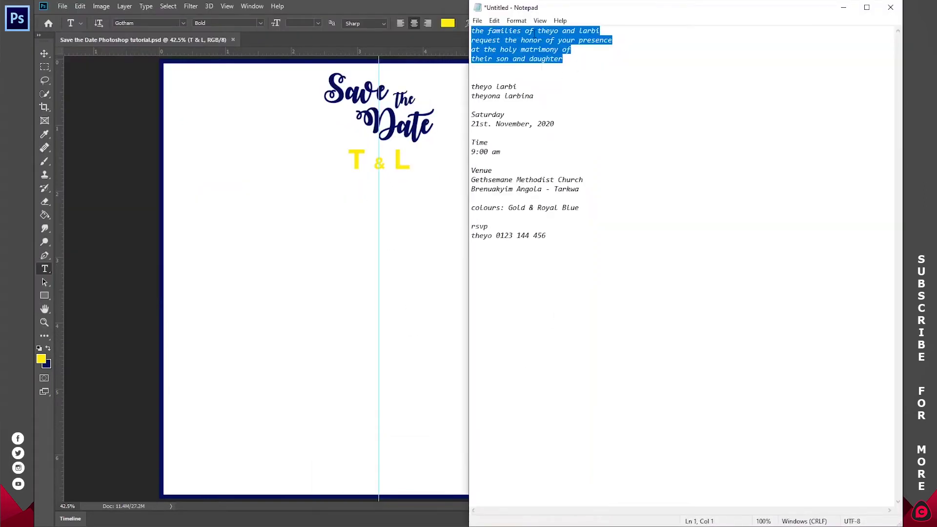
right_click(536, 33)
left_click(510, 70)
left_click(371, 239)
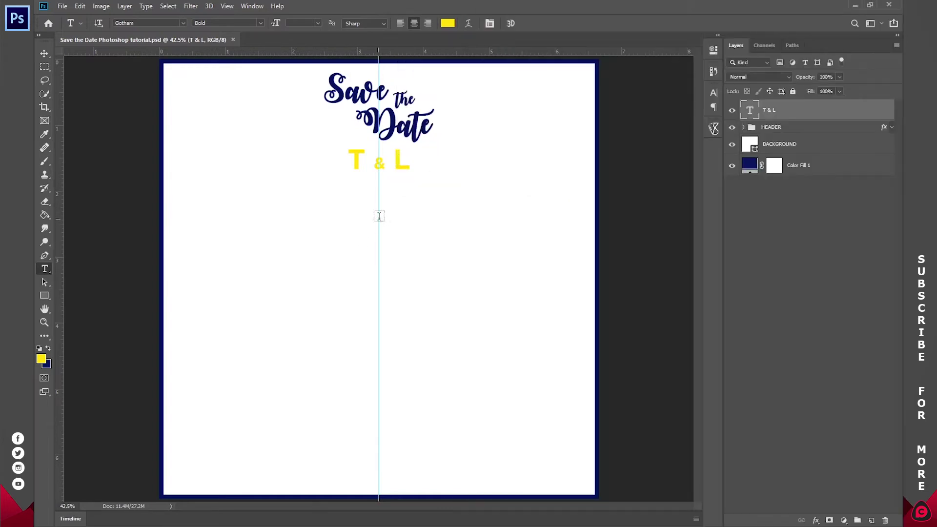
left_click(380, 213)
key("ctrl+v")
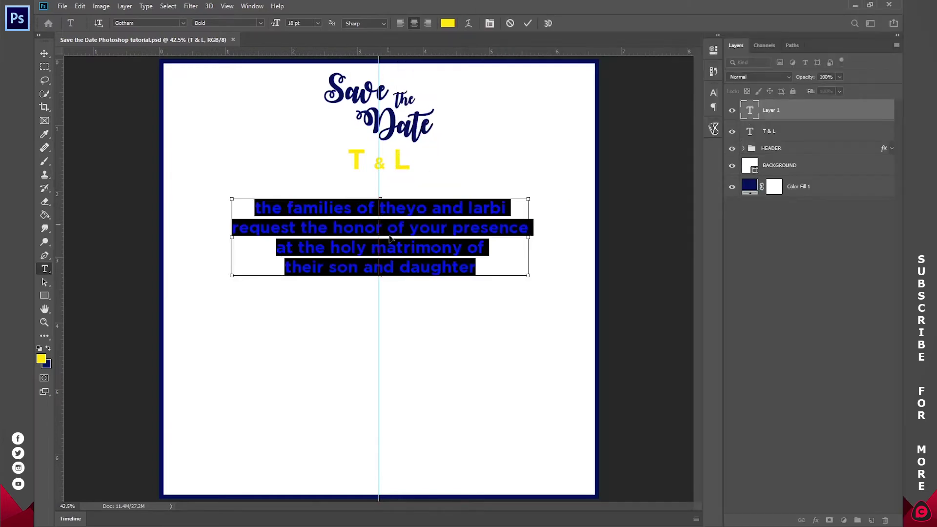
Set the pasted invitation text to Gotham Book at 12 pt
left_click(182, 21)
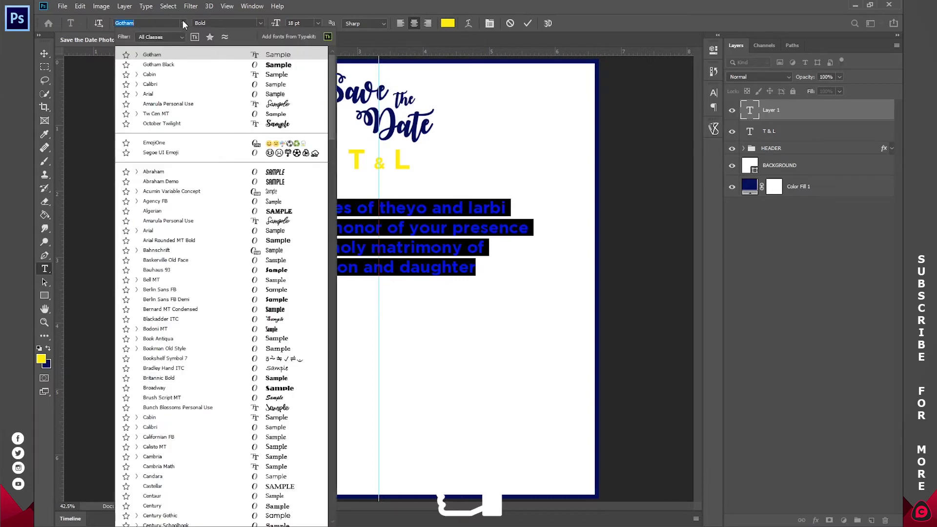
left_click(260, 23)
left_click(259, 23)
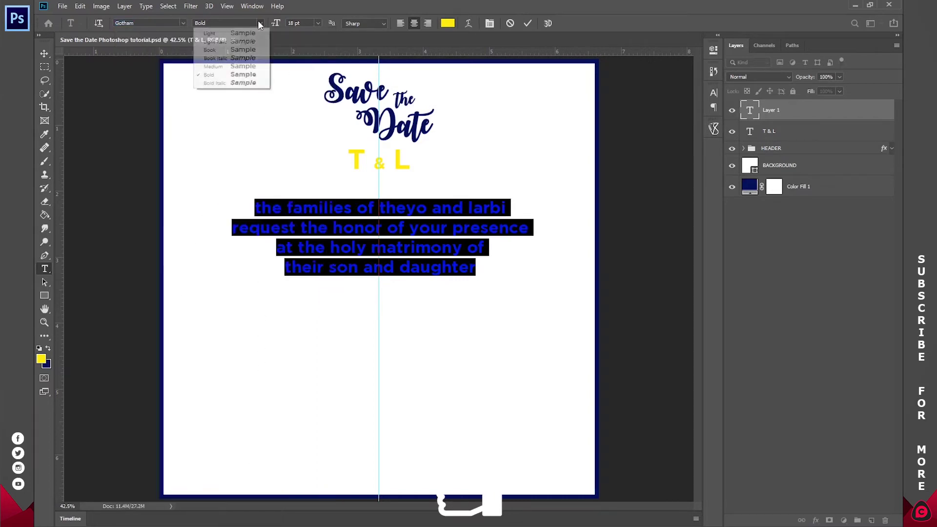
left_click(233, 51)
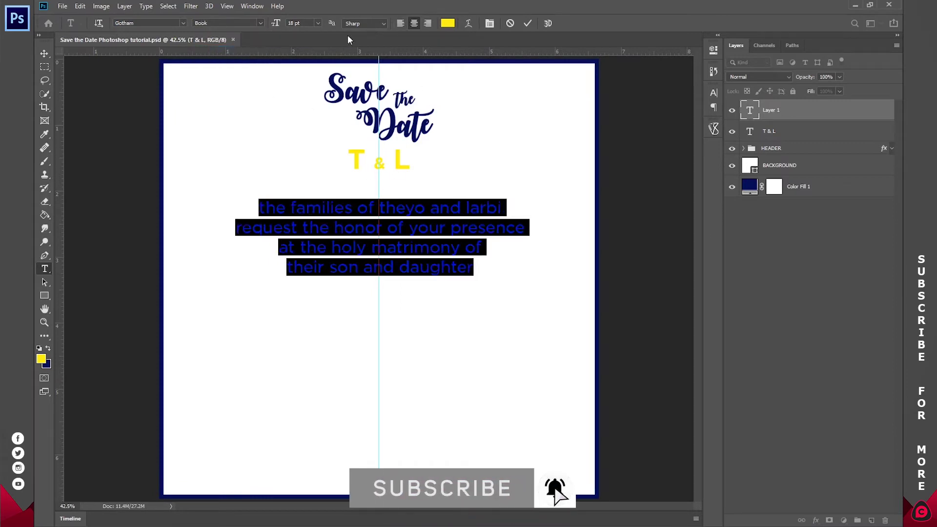
left_click(319, 23)
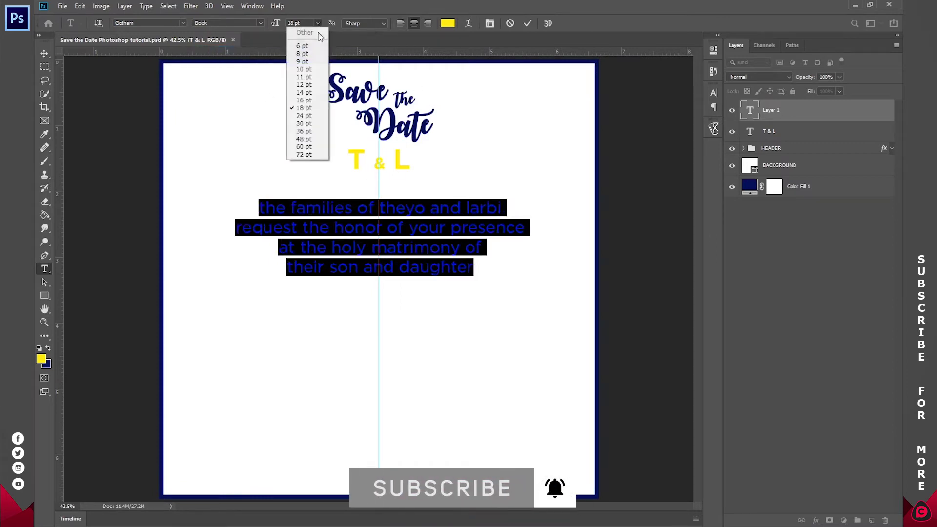
left_click(303, 91)
left_click(385, 222)
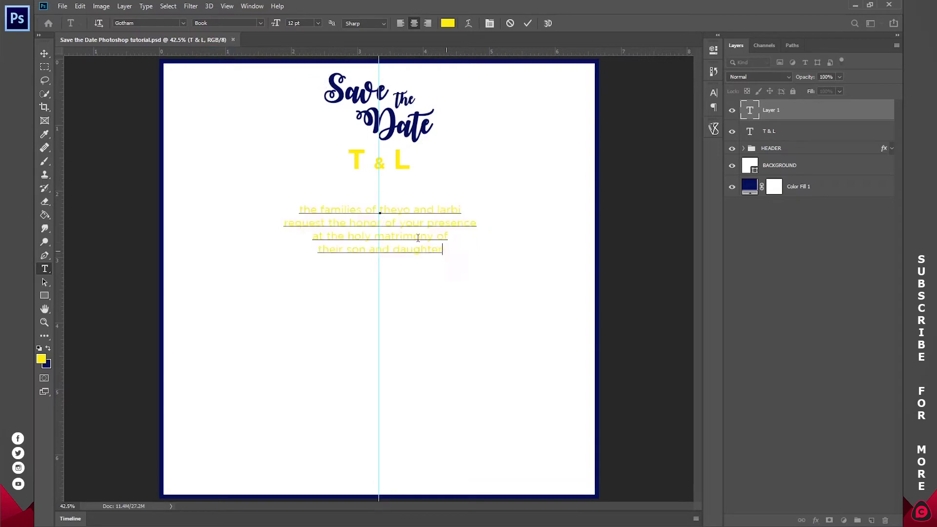
Recolour the invitation text dark blue and move it up beneath the initials, centred on the vertical guide
key("ctrl+a")
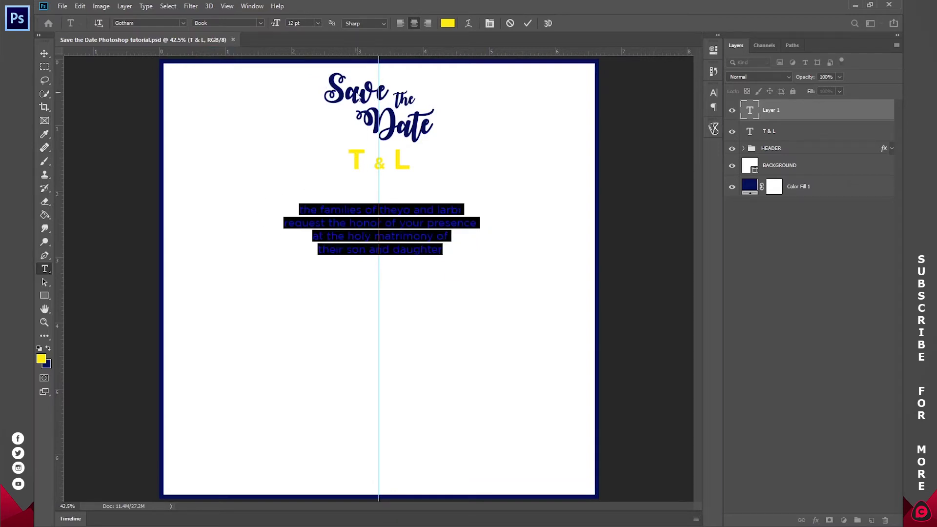
left_click(48, 349)
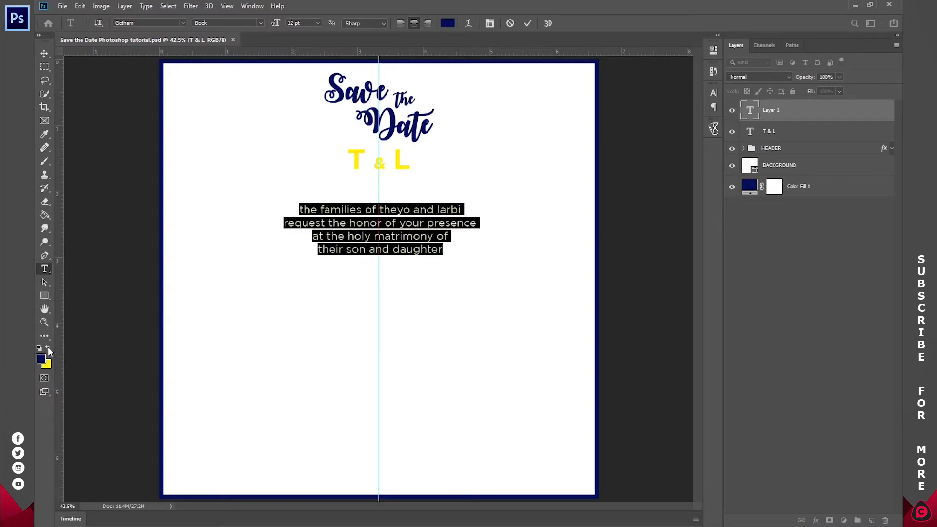
left_click(378, 262)
key("Delete")
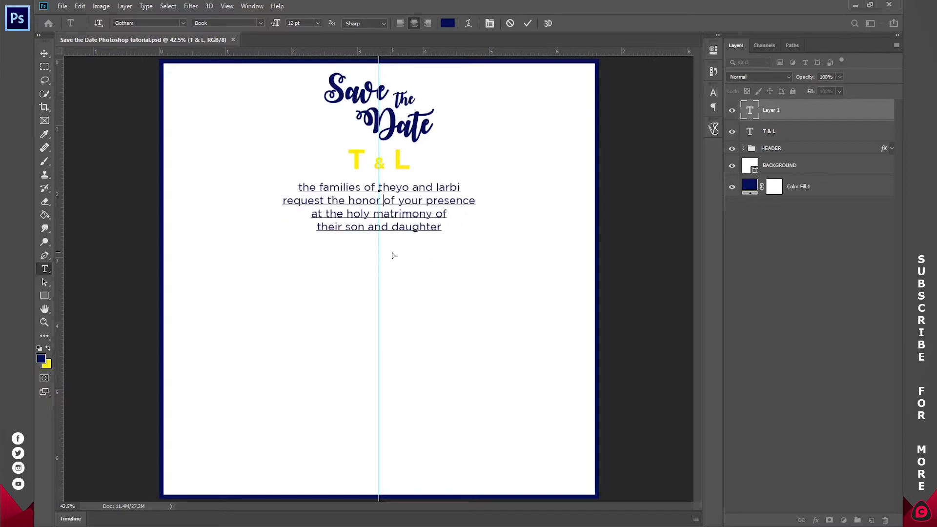
Capitalise the opening "The" and both family names in the first line of the invitation text
left_click_drag(303, 186, 279, 191)
type("T")
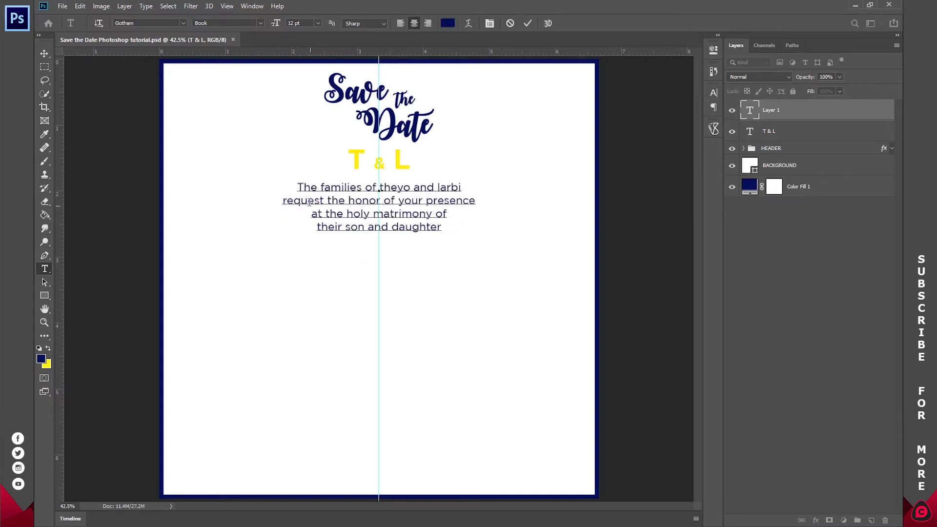
left_click(383, 187)
key("BackSpace")
type("T")
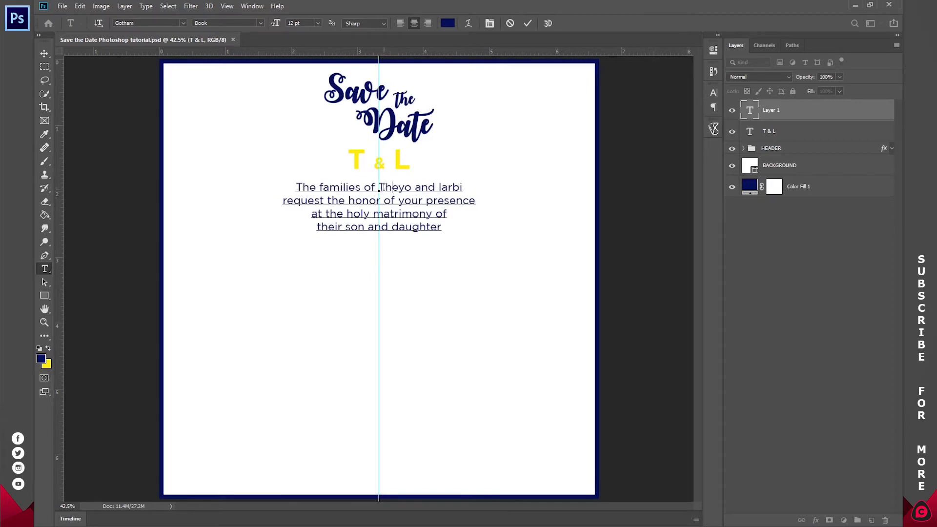
type("L")
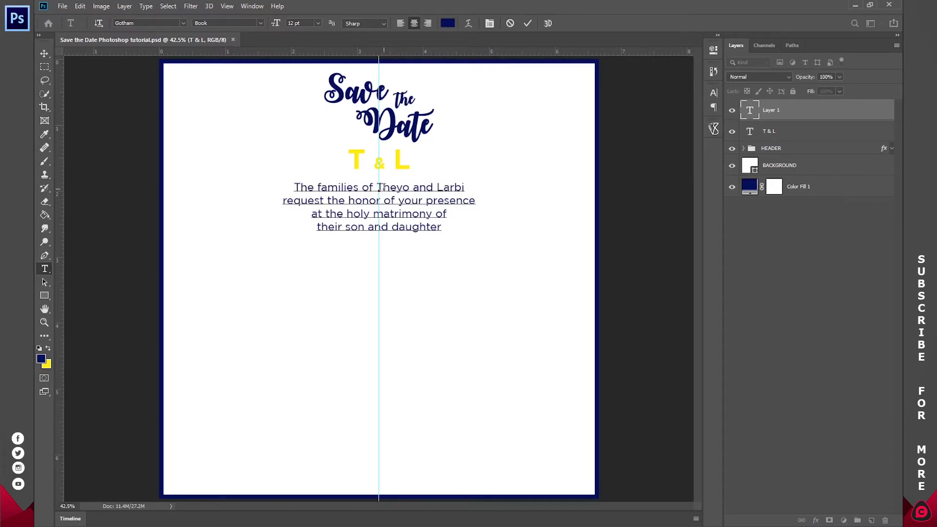
Reduce the last three lines of the invitation text to 10 pt and commit the text
left_click_drag(444, 231, 280, 199)
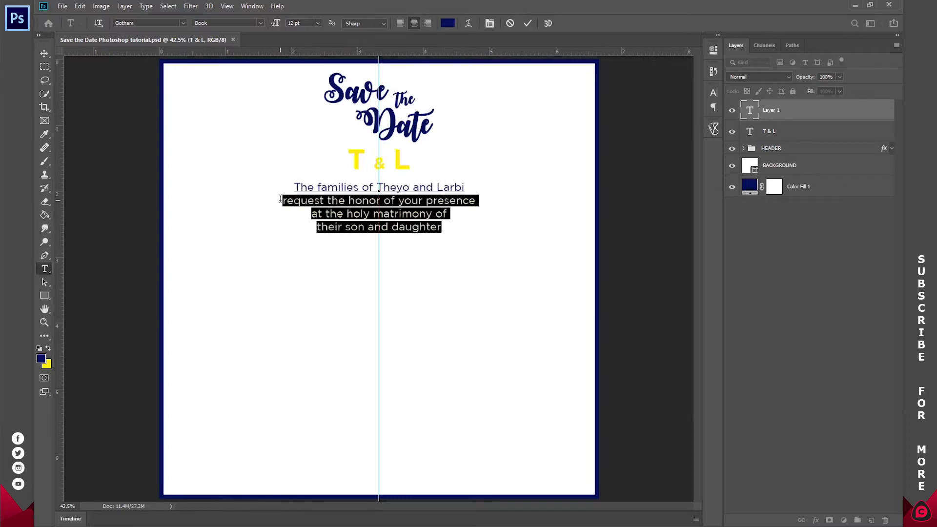
left_click(318, 23)
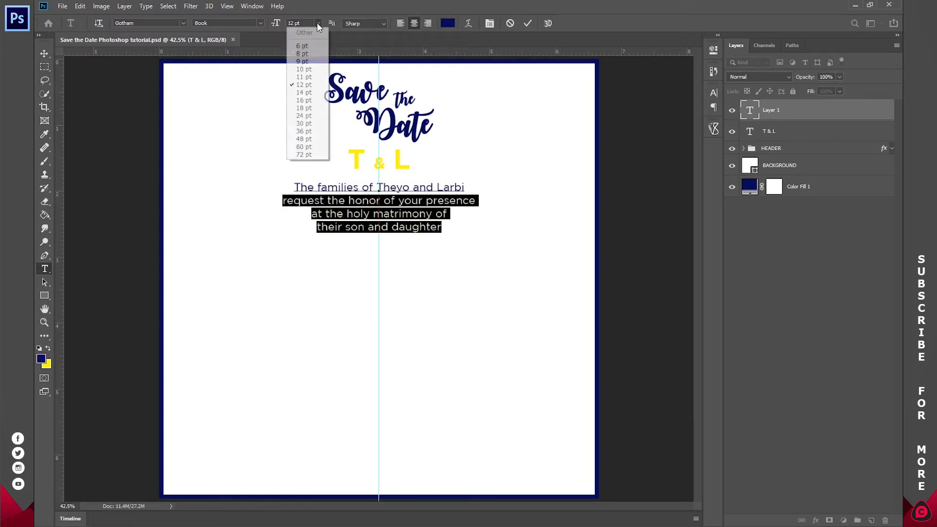
left_click(303, 62)
left_click_drag(309, 186, 453, 187)
left_click(456, 187)
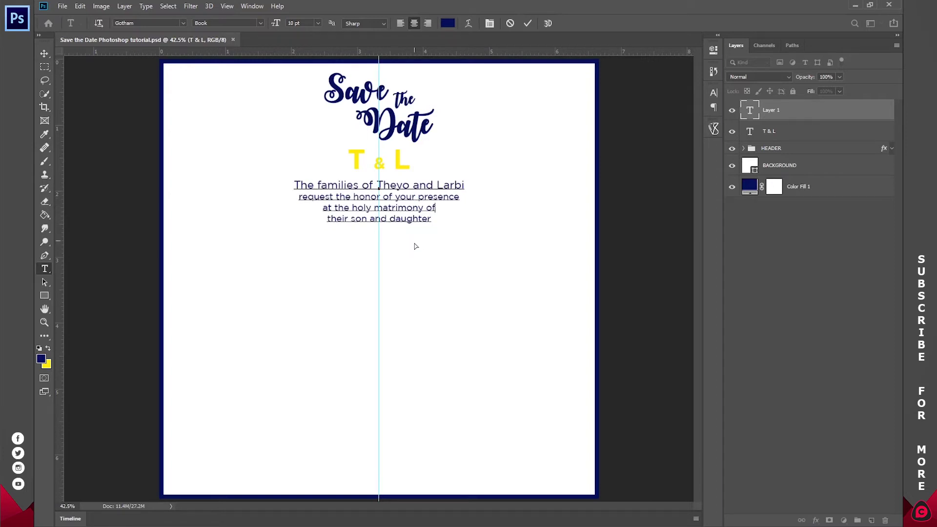
left_click(527, 23)
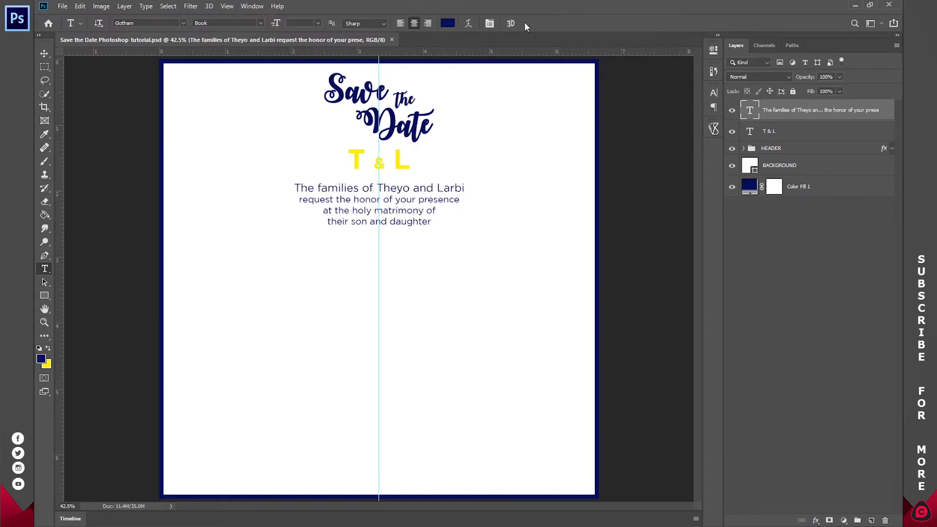
Copy the first partner's full name from Notepad and paste it as a new text layer below the invitation text
mouse_move(412, 522)
left_click(458, 482)
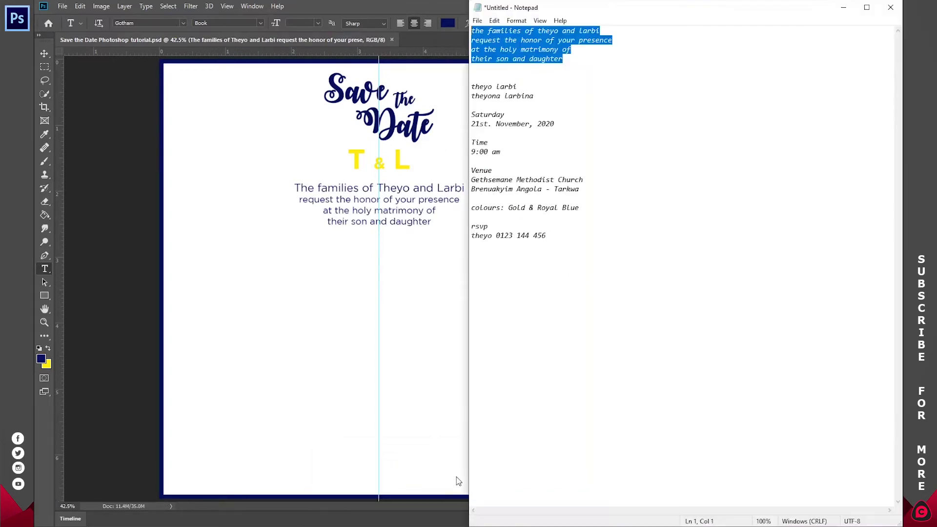
left_click_drag(521, 87, 453, 89)
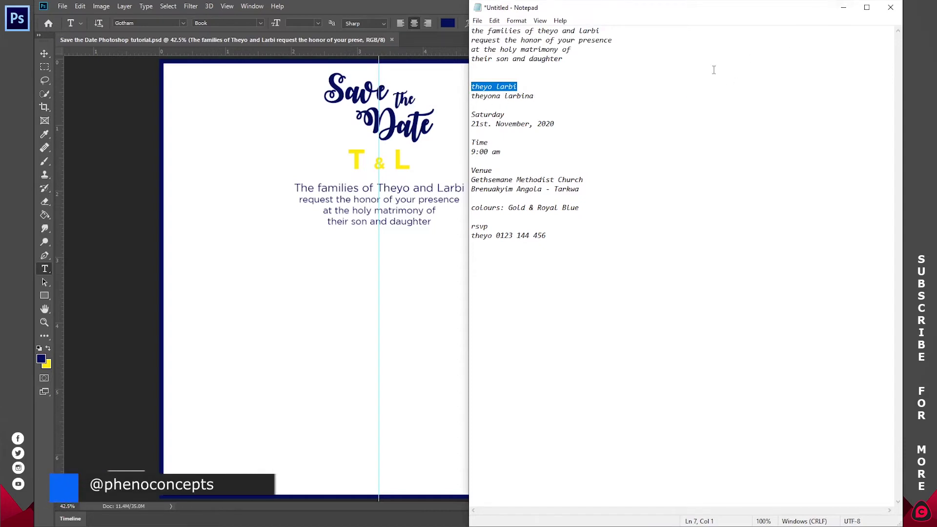
left_click(844, 7)
left_click(373, 264)
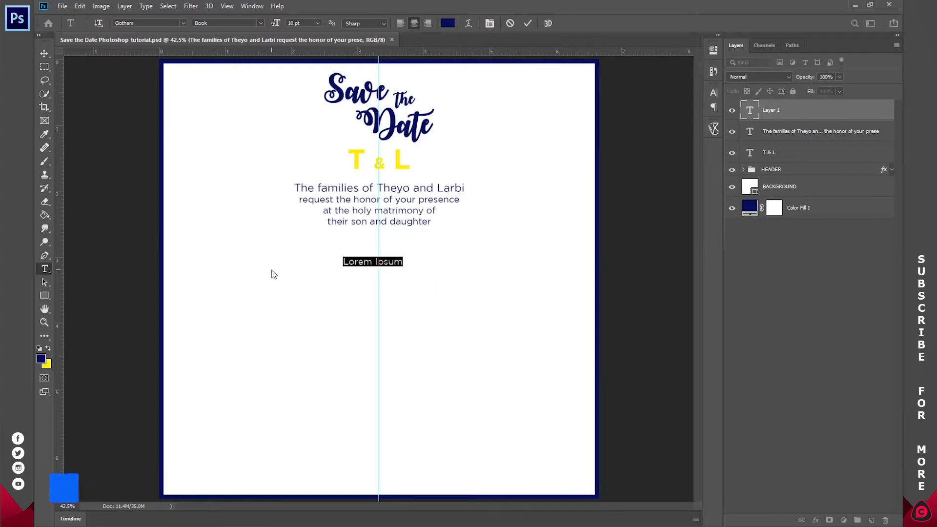
key("ctrl")
key("ctrl+v")
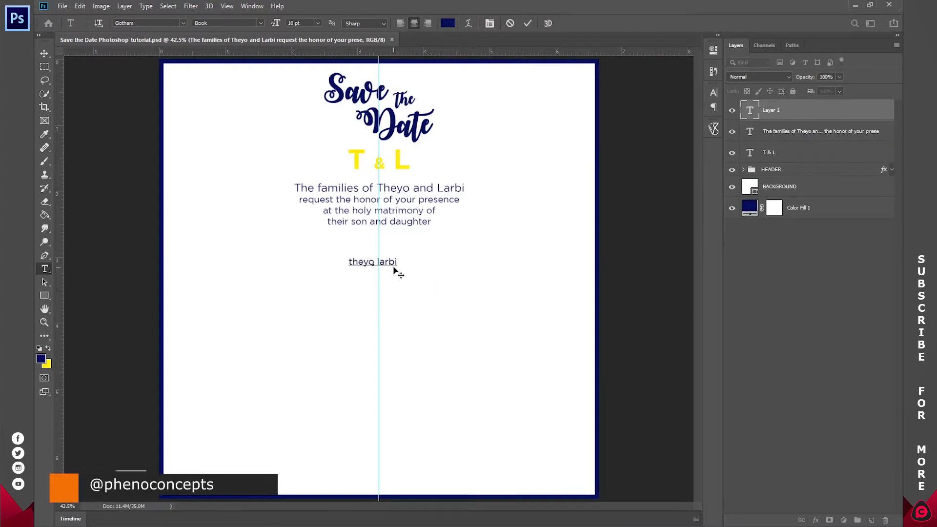
Right-align the pasted name and split it into two lines, first name above last name
key("ctrl+a")
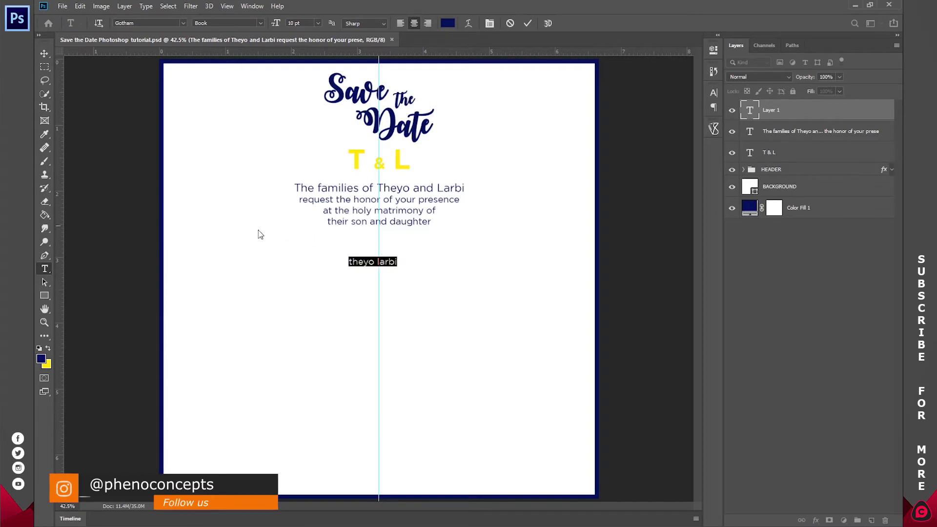
left_click(428, 23)
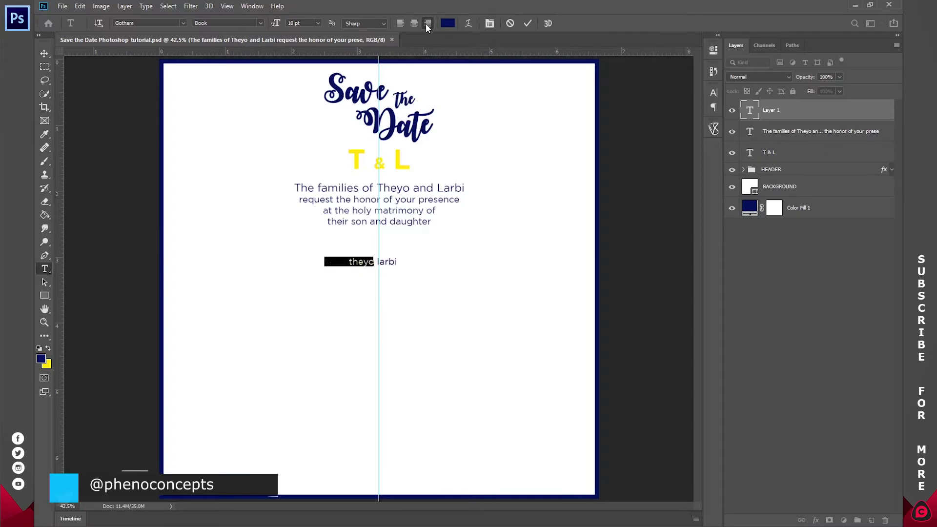
left_click(354, 261)
key("Return")
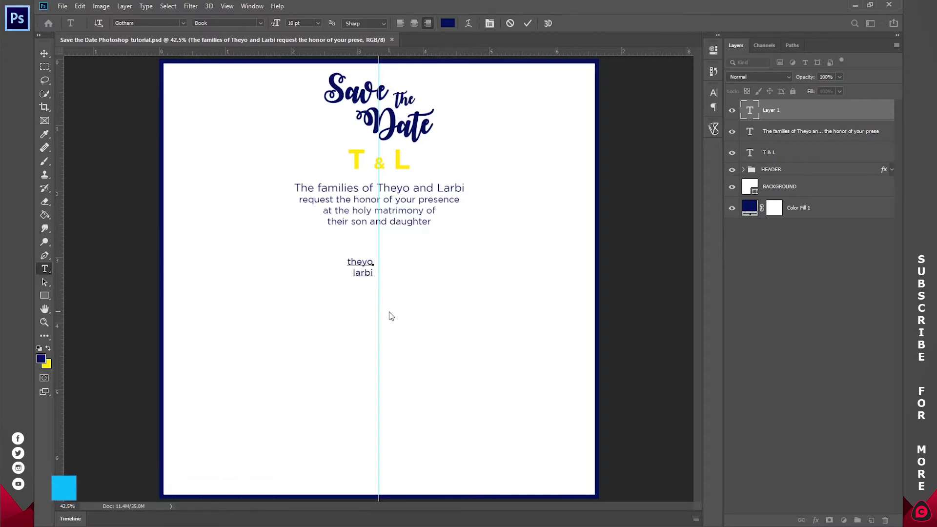
Capitalise the initial letters of the first and last name in the two-line name text
key("Up")
key("BackSpace")
type("T")
key("Down")
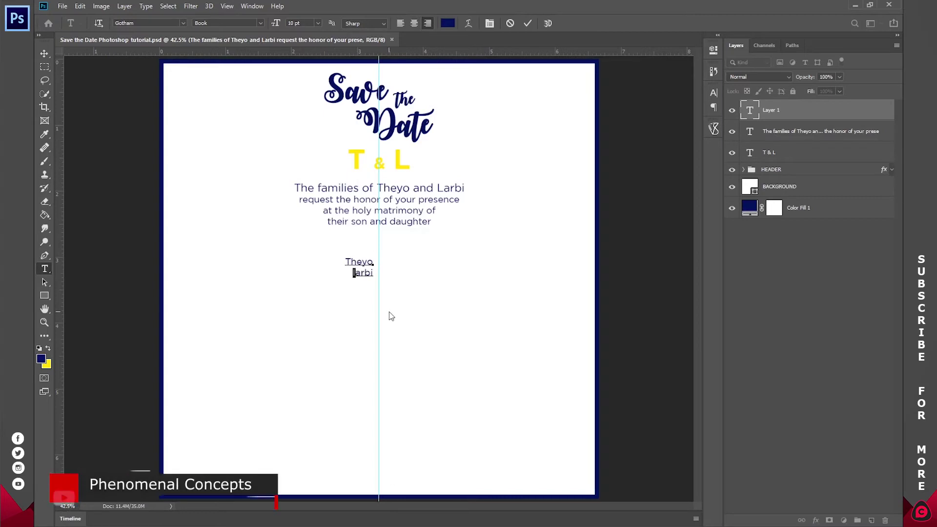
key("Delete")
type("L")
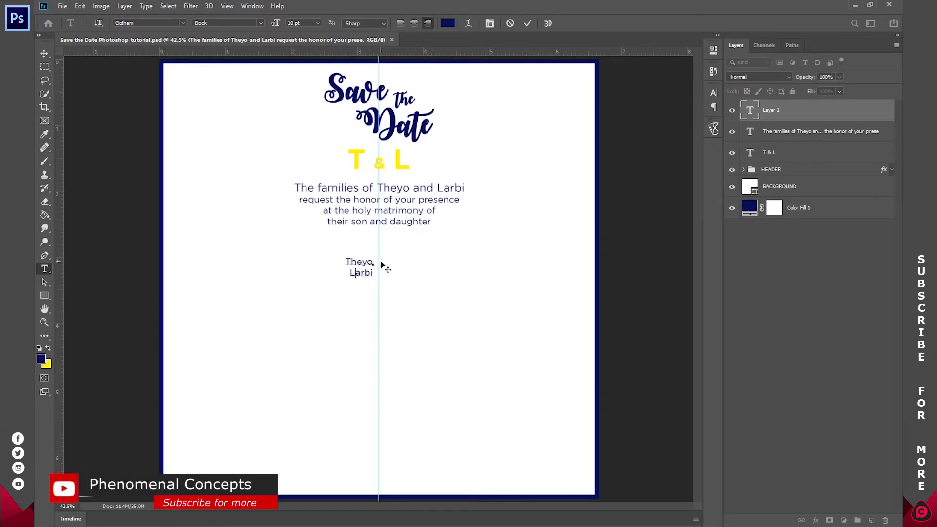
Format the last name on the second line of the name text in Gotham Bold at 30 pt
left_click_drag(374, 262, 310, 259)
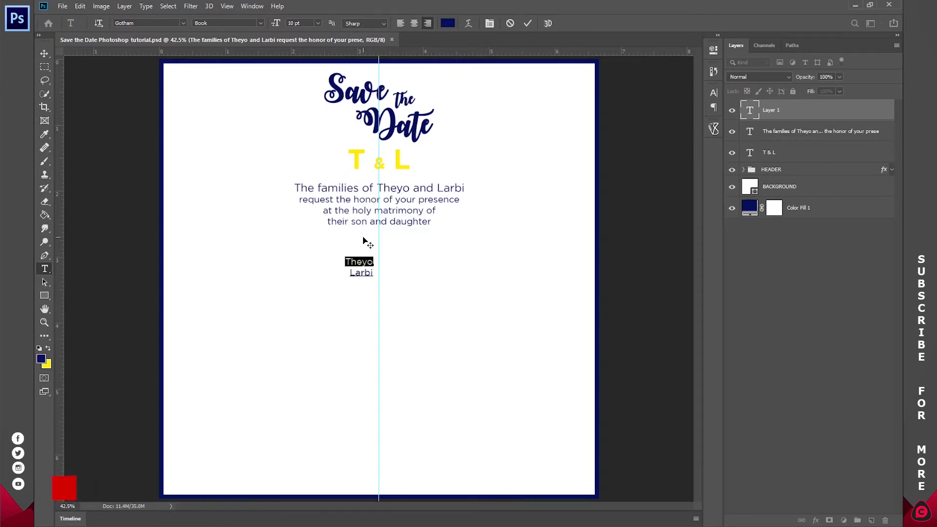
left_click_drag(374, 273, 296, 276)
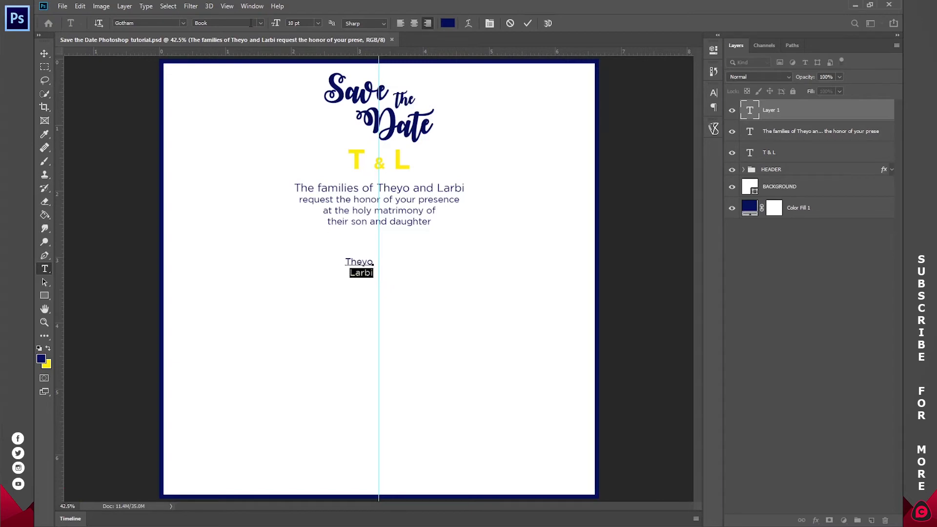
left_click(260, 20)
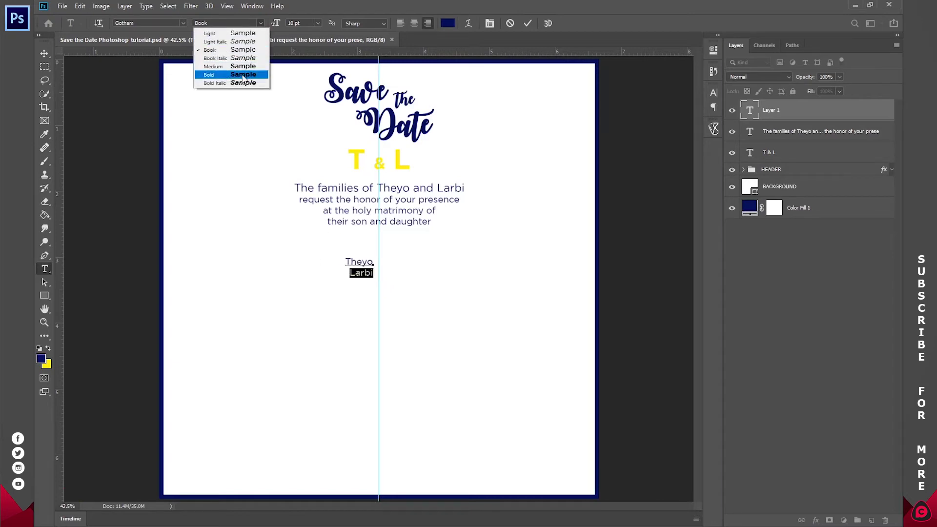
left_click(243, 74)
left_click(318, 23)
left_click(313, 132)
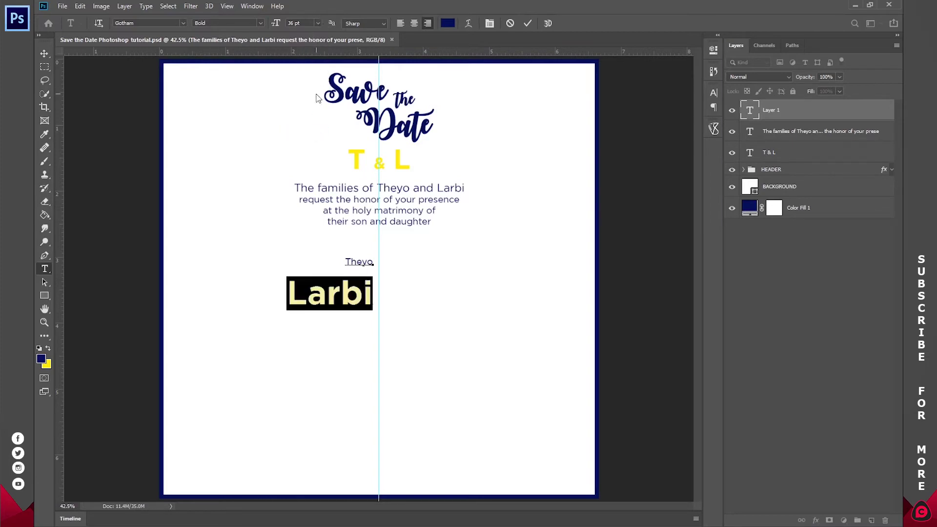
left_click(318, 23)
left_click(309, 125)
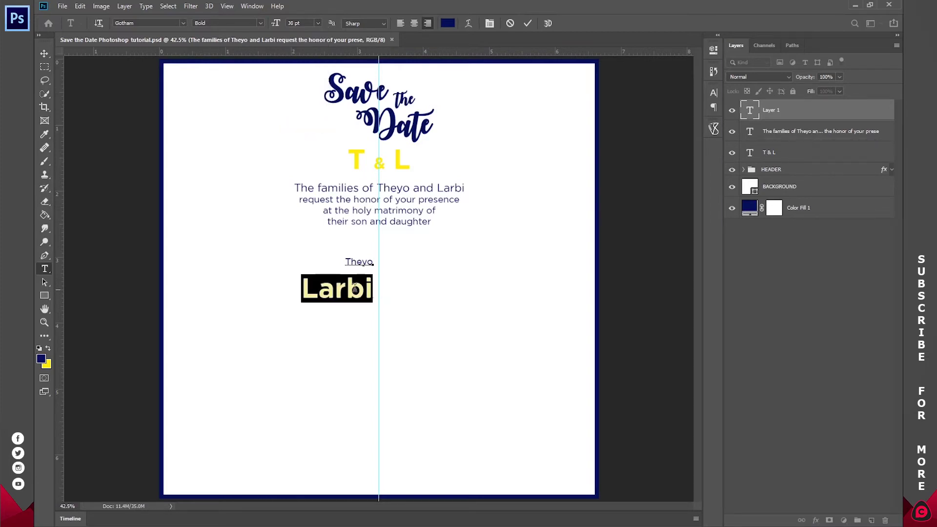
Move the two-line name up beneath the invitation text, with its right edge on the vertical centre guide
left_click(347, 289)
left_click_drag(374, 290, 287, 267)
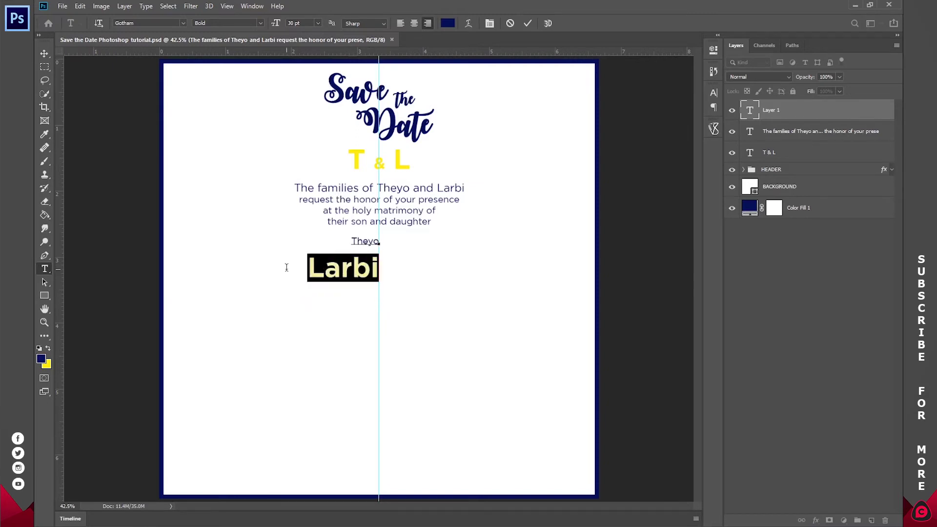
left_click(366, 276)
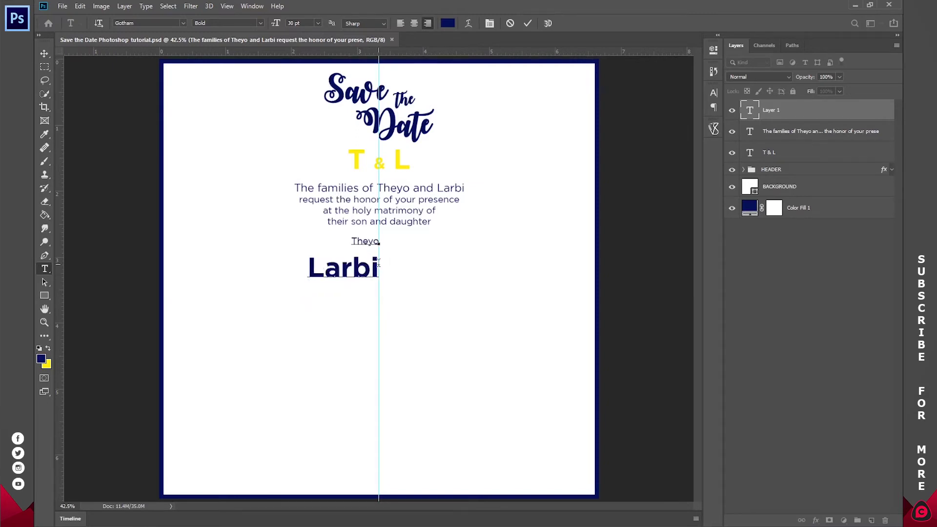
Set the leading of the bold last name to 30 pt and commit the text
double_click(378, 264)
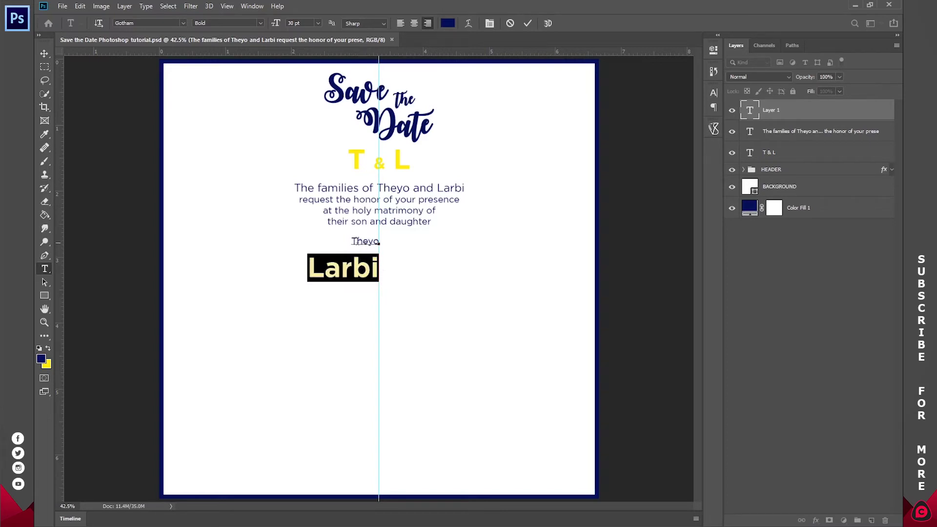
left_click_drag(349, 238, 380, 238)
left_click_drag(355, 268, 306, 271)
left_click(714, 92)
left_click(262, 5)
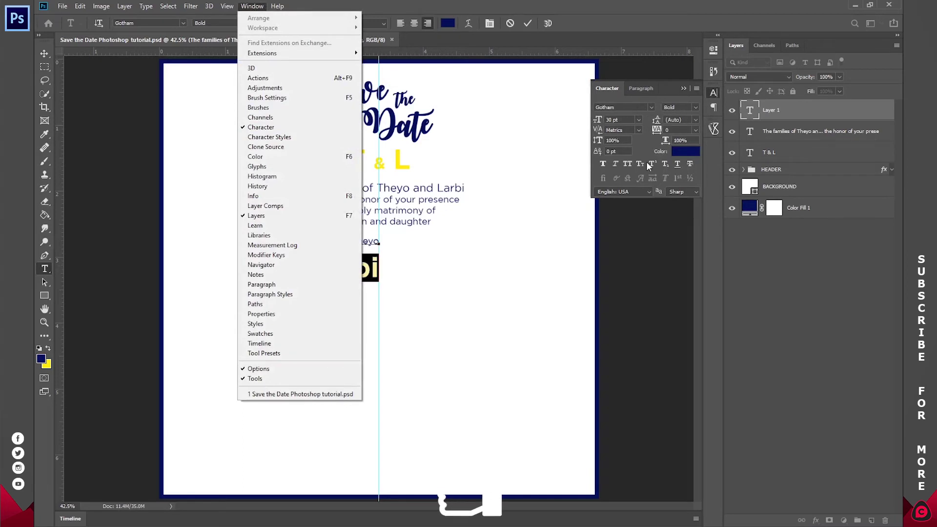
left_click(656, 123)
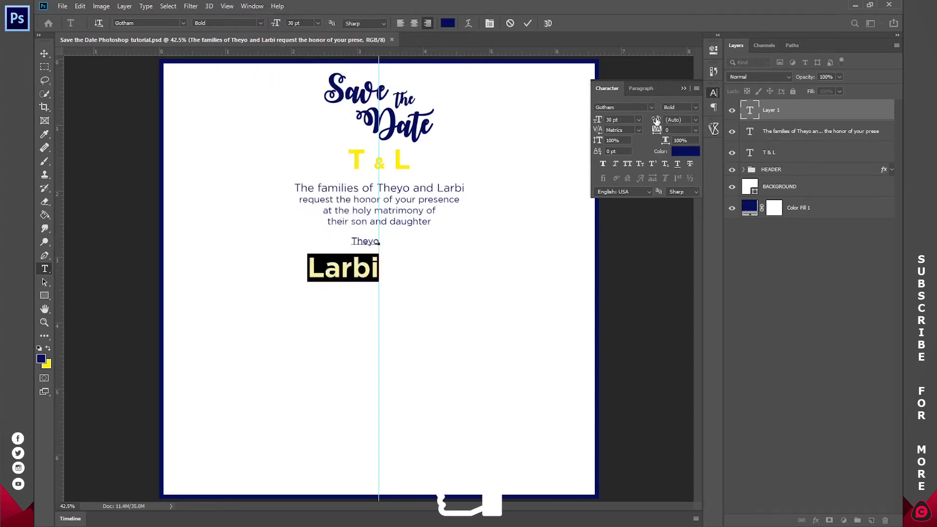
mouse_move(656, 121)
left_mouse_down()
mouse_move(647, 123)
mouse_move(671, 122)
left_mouse_up()
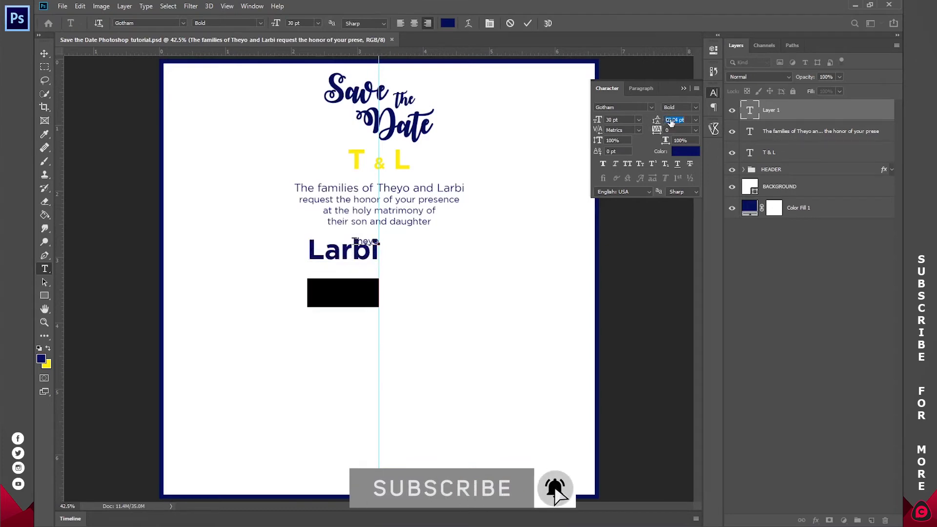
scroll(671, 122, "up", 3)
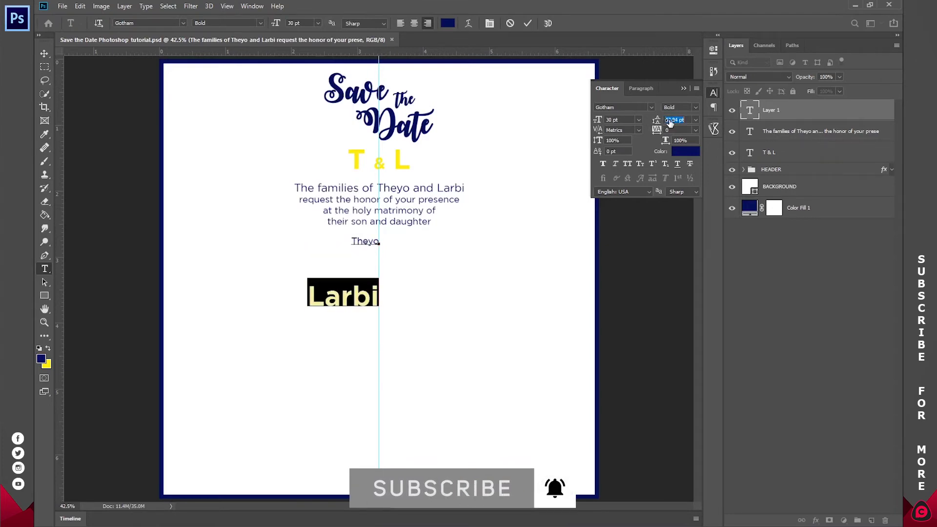
left_click_drag(656, 122, 651, 126)
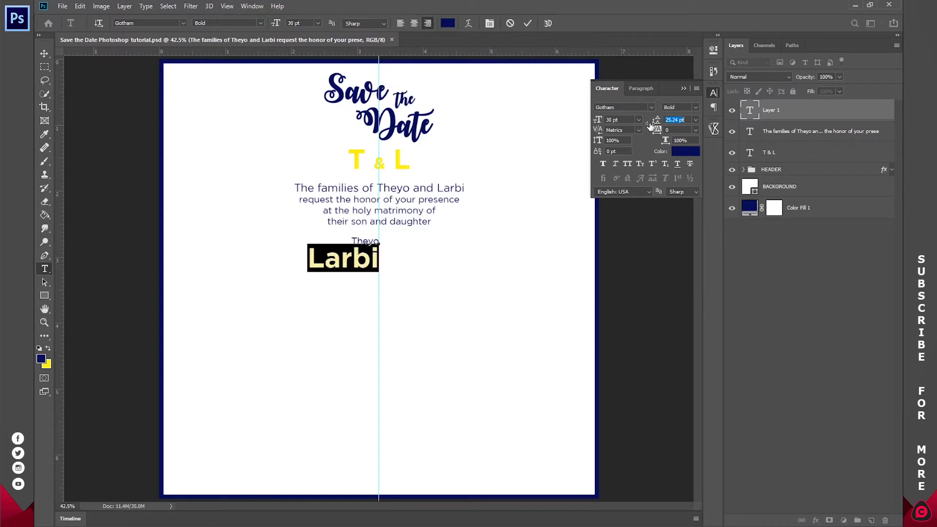
scroll(696, 124, "up", 1)
left_click(697, 120)
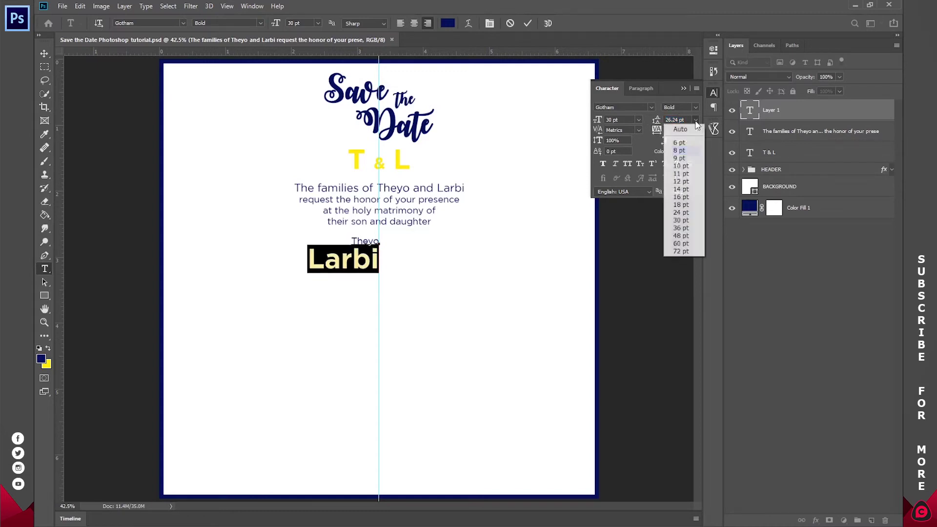
left_click(678, 220)
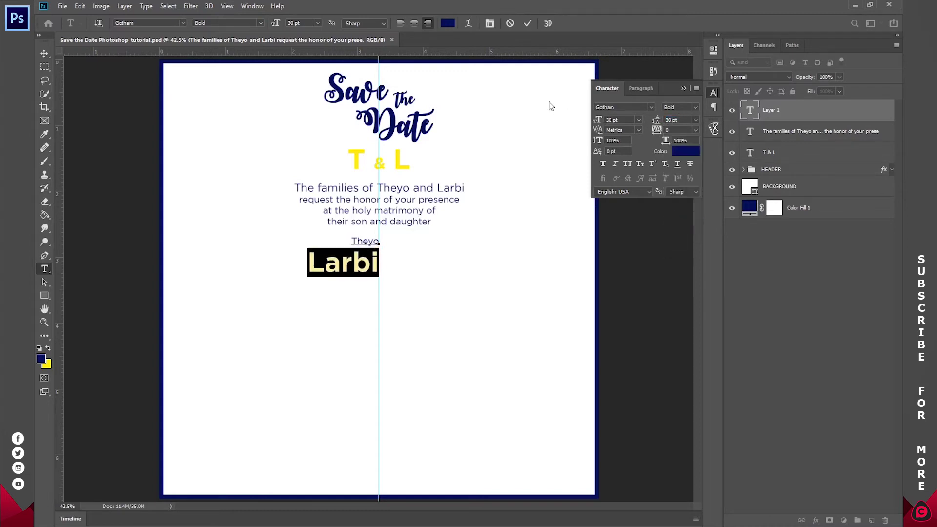
left_click(528, 24)
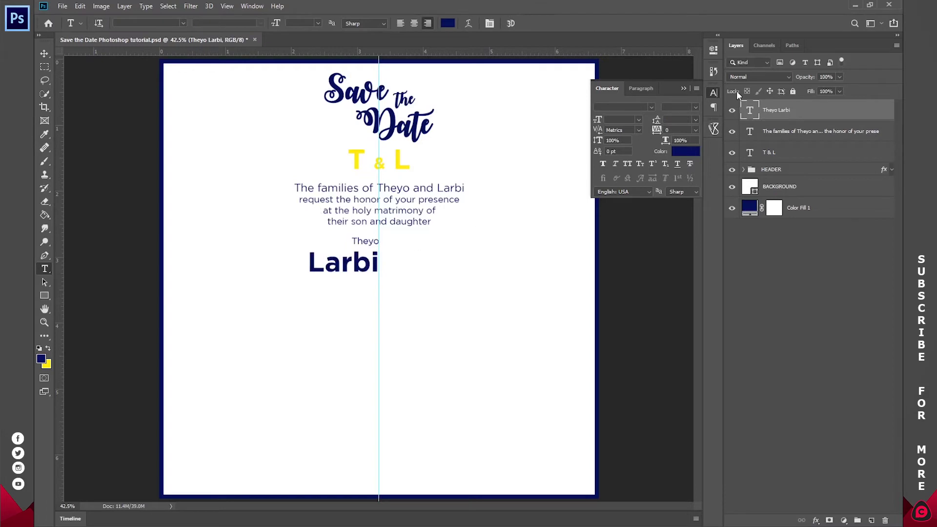
left_click(713, 93)
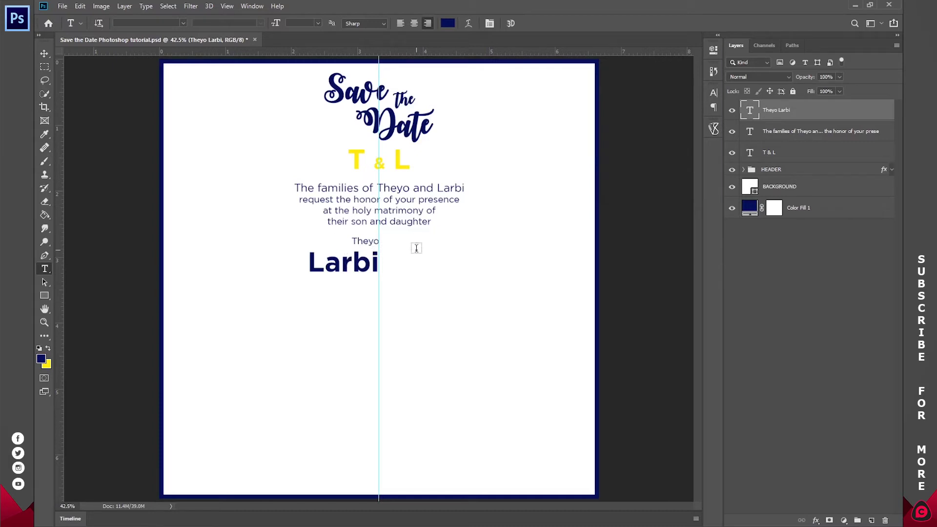
Duplicate the name text layer and place the copy on the other side of the centre guide, level with the original
left_click_drag(779, 117, 872, 521)
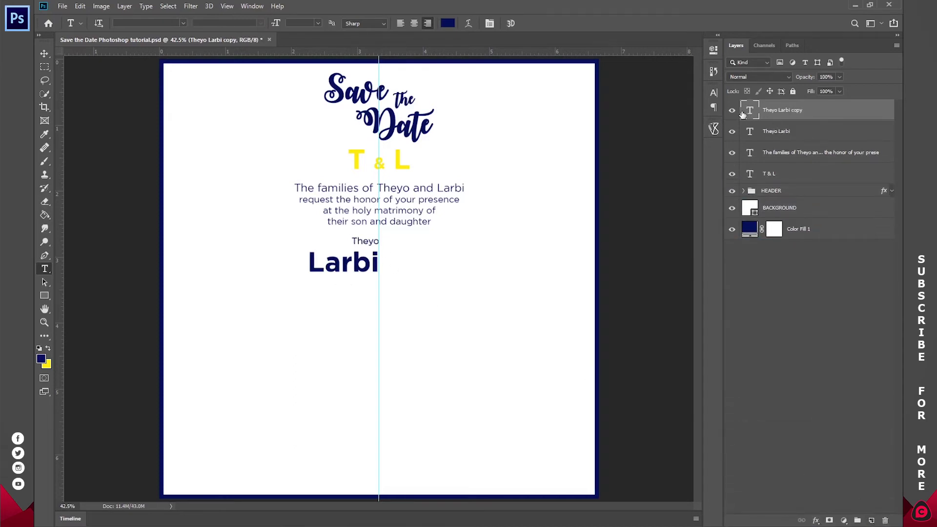
key("v")
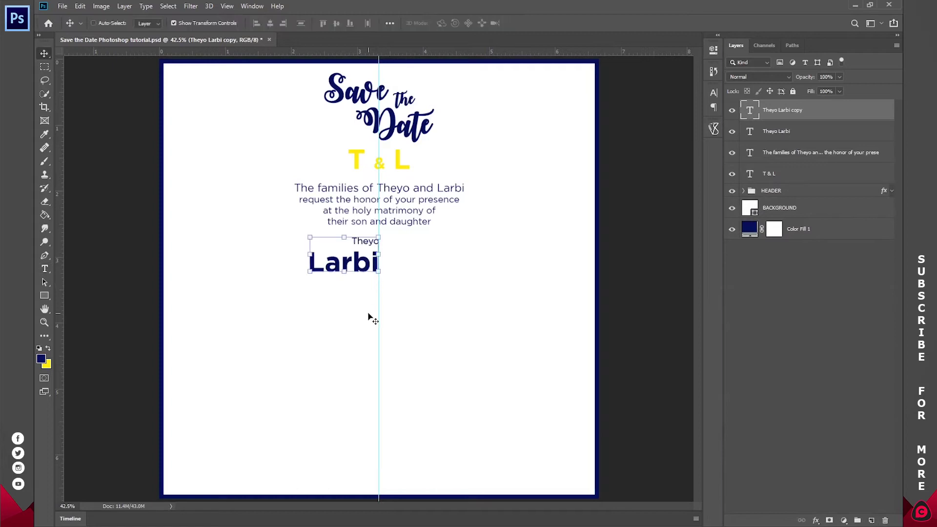
left_click_drag(358, 265, 432, 267)
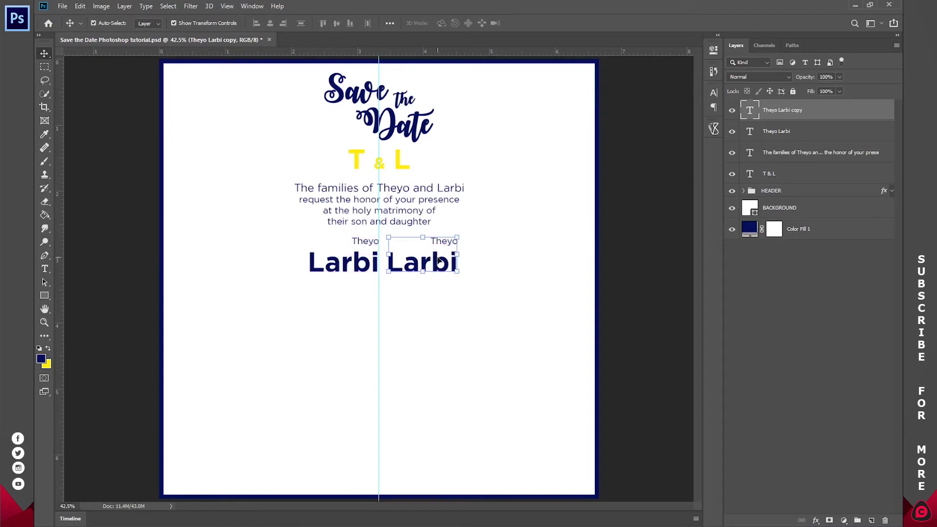
Left-align the duplicated name text and move it back beside the centre guide, next to the first name block
key("t")
left_click(441, 265)
key("ctrl+a")
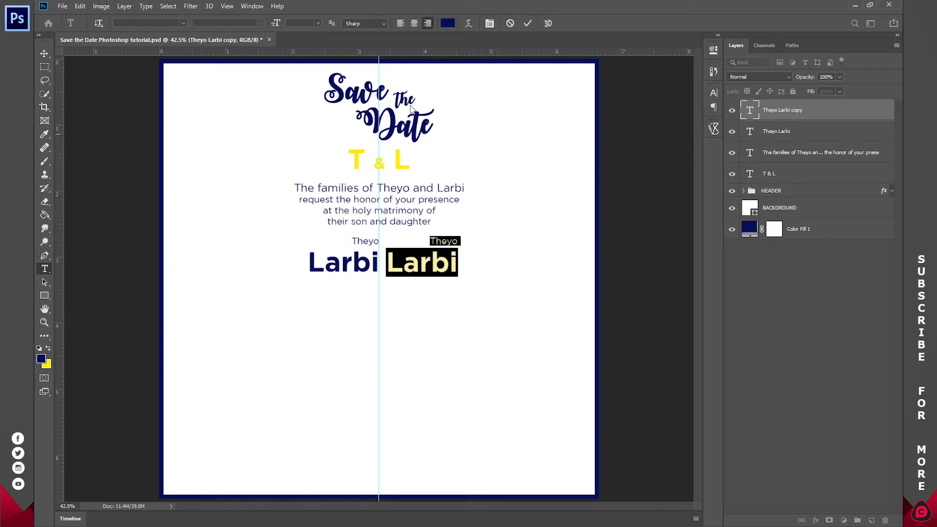
left_click(401, 24)
left_click(530, 23)
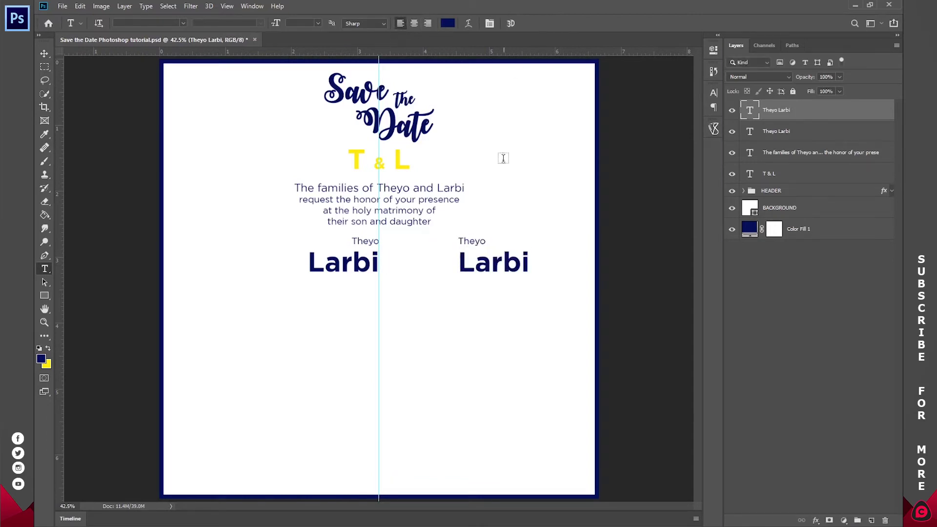
key("v")
left_click_drag(557, 261, 488, 264)
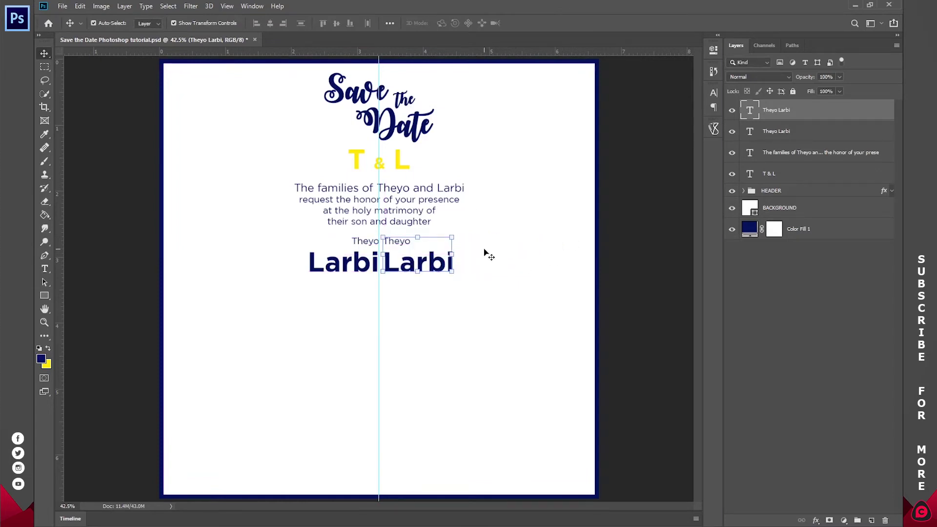
Append "na" to both the first and last name in the duplicated text and commit it
key("t")
left_click(410, 239)
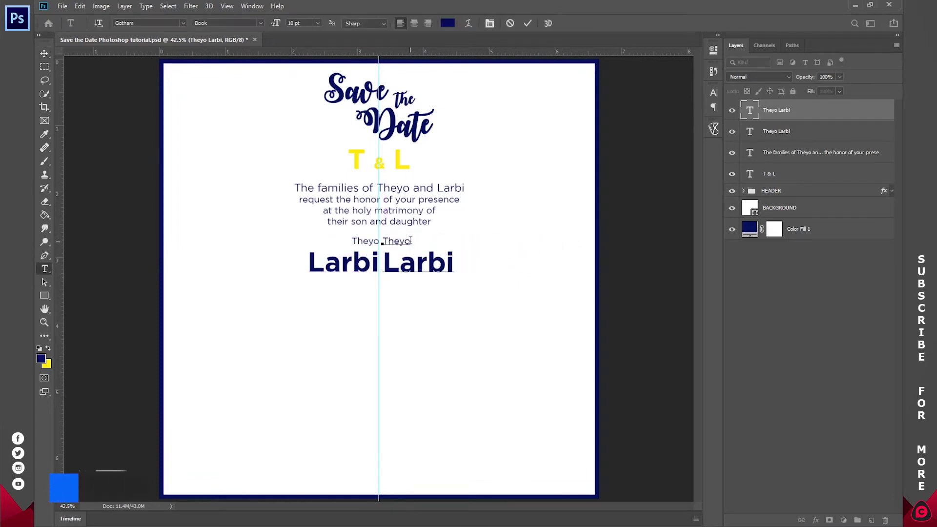
type("arbi")
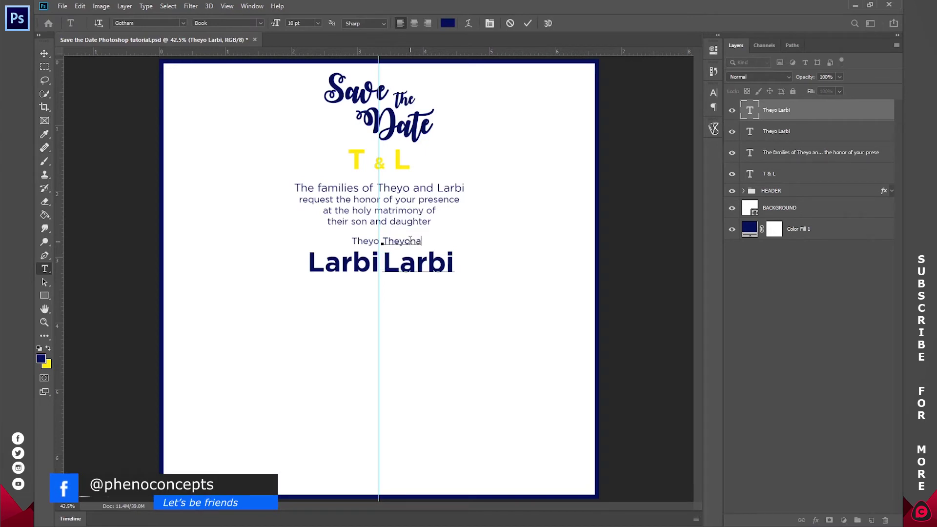
type("na")
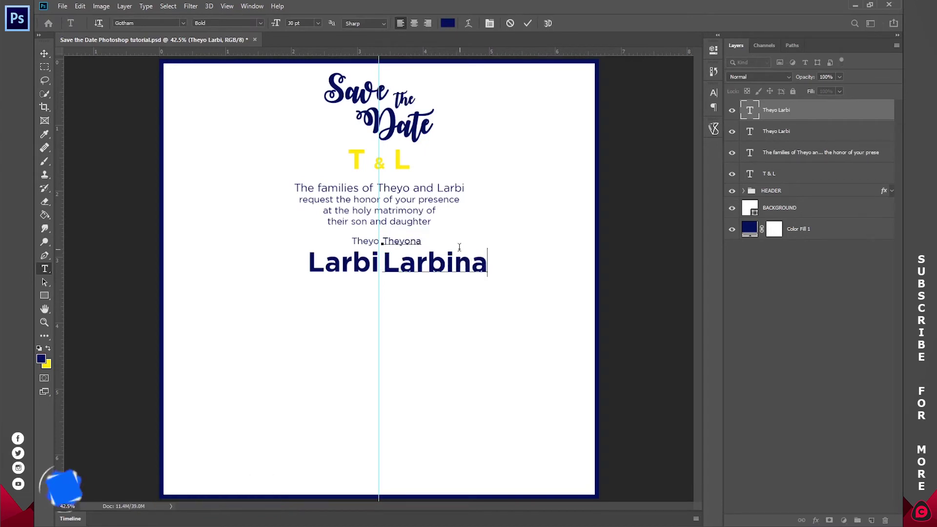
left_click(531, 24)
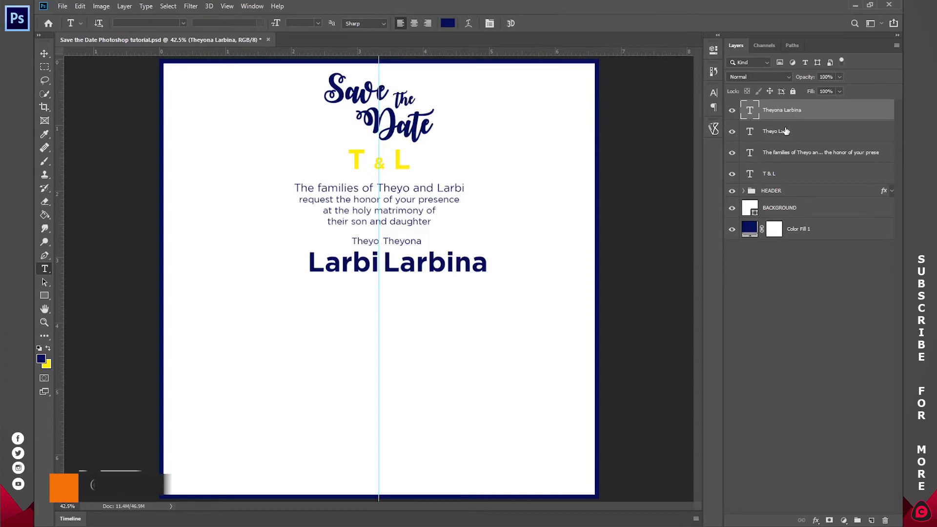
Shift both name layers together slightly left so the gap between them sits on the centre guide, and save the document
left_click(784, 131, "shift")
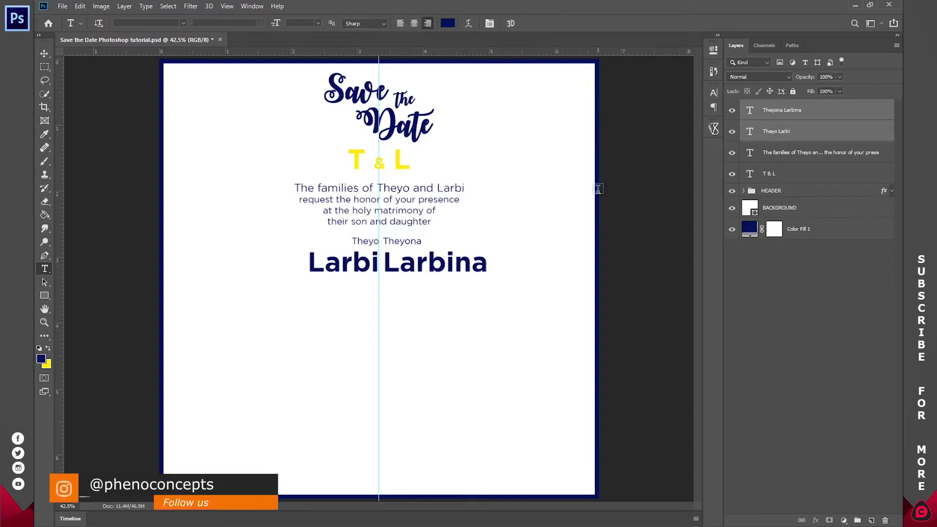
key("z")
left_click(403, 256)
left_click(403, 257)
key("v")
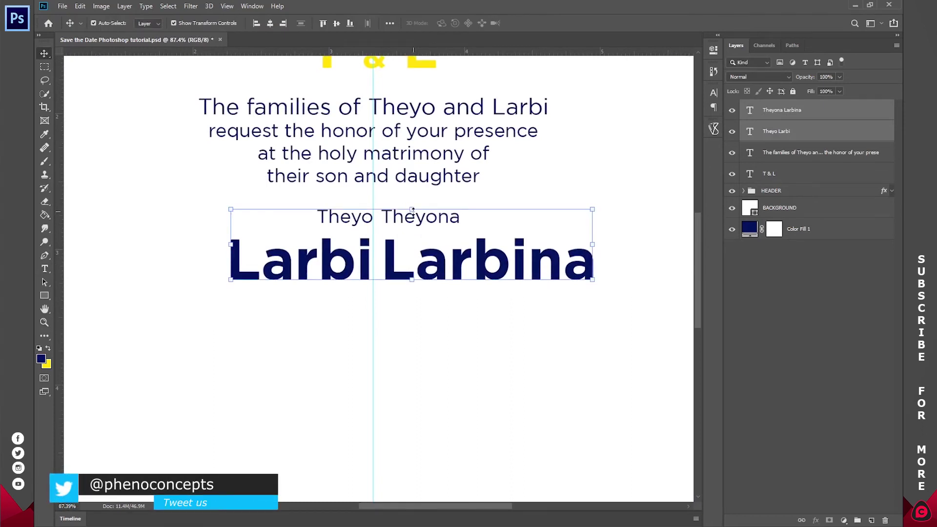
mouse_move(421, 219)
left_mouse_down()
mouse_move(384, 220)
mouse_move(419, 220)
left_mouse_up()
key("z")
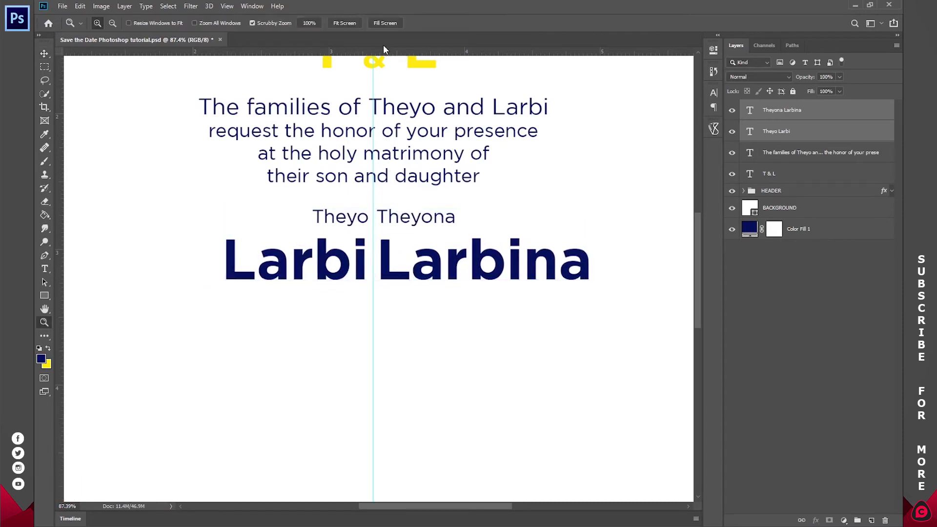
left_click(344, 23)
key("ctrl+s")
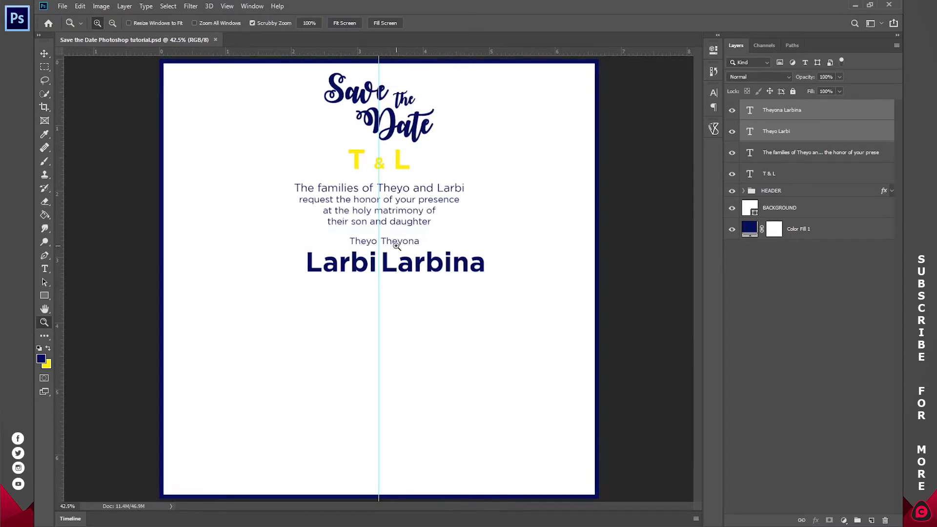
Remove the letters "rb" from the second partner's last name and commit the text
key("t")
left_click(428, 264)
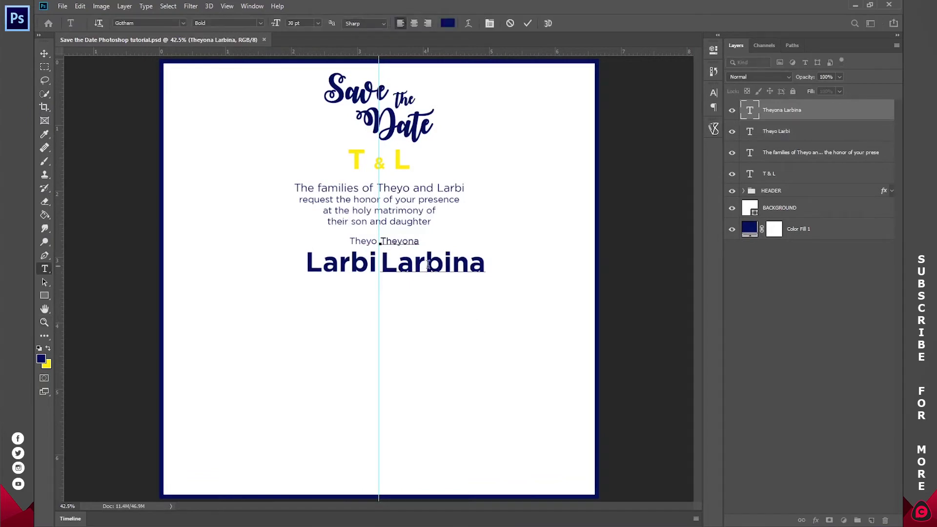
key("BackSpace")
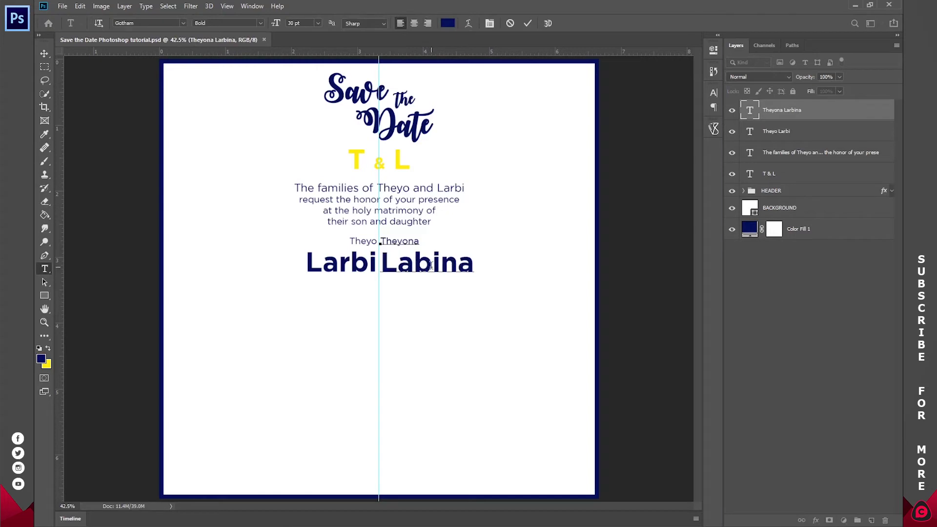
key("Delete")
key("BackSpace")
type("a")
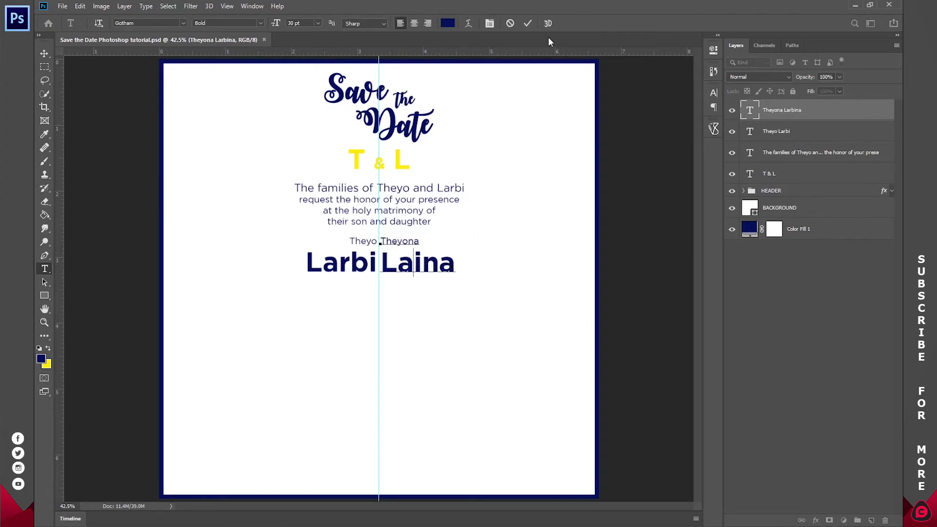
left_click(528, 24)
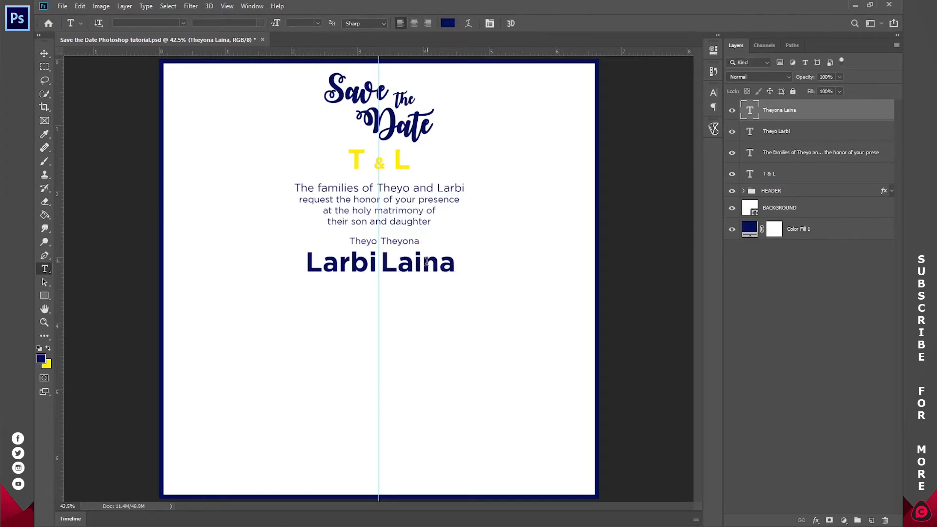
Replace the letter "i" with "l" in the second partner's last name, commit the text and save the document
left_click(421, 262)
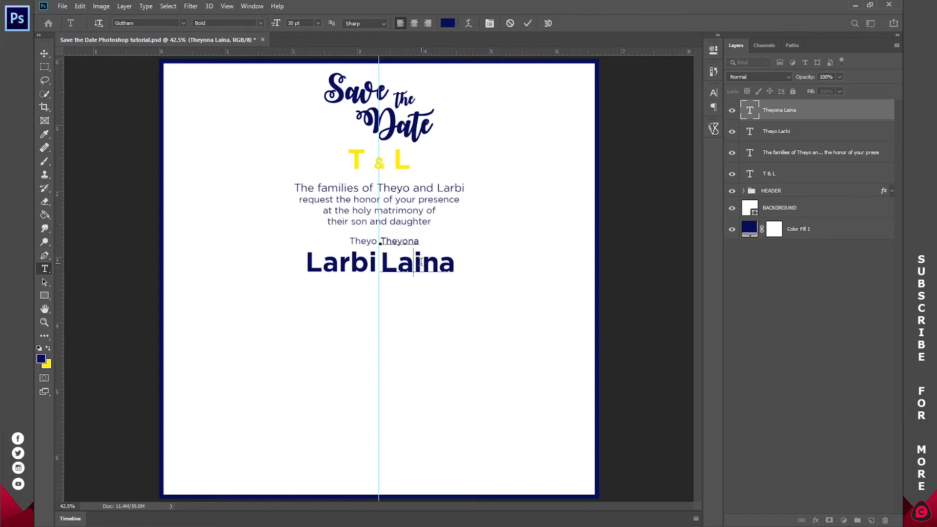
left_click(528, 23)
key("ctrl+s")
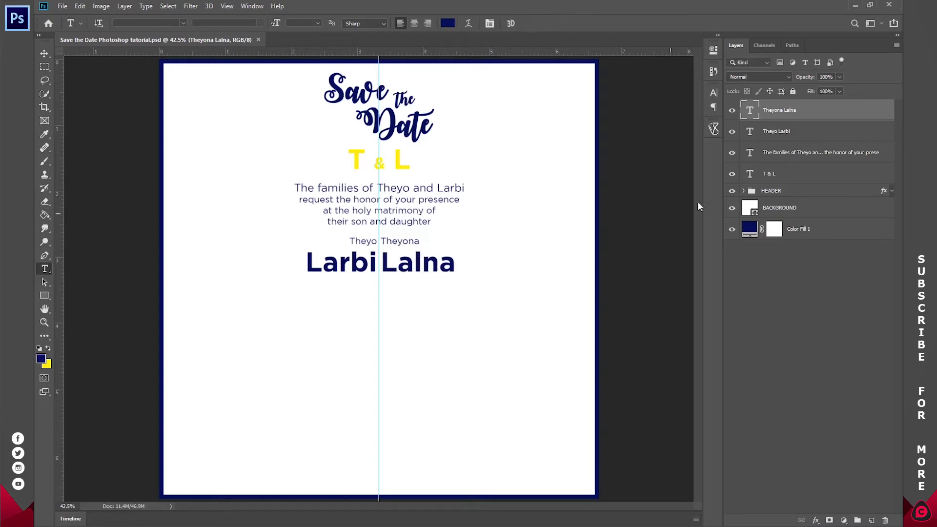
Group the two partner name layers together and rename the group NAME
left_click(791, 128, "shift")
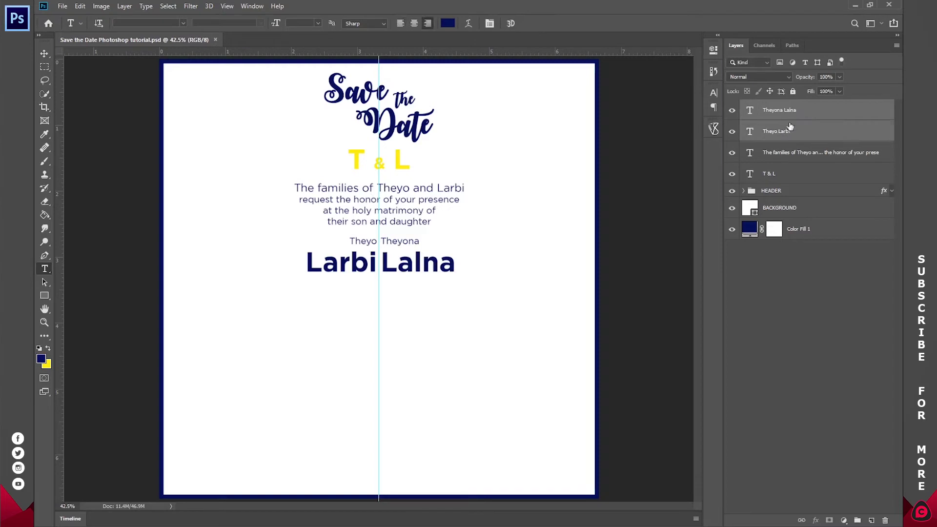
key("ctrl+g")
double_click(773, 105)
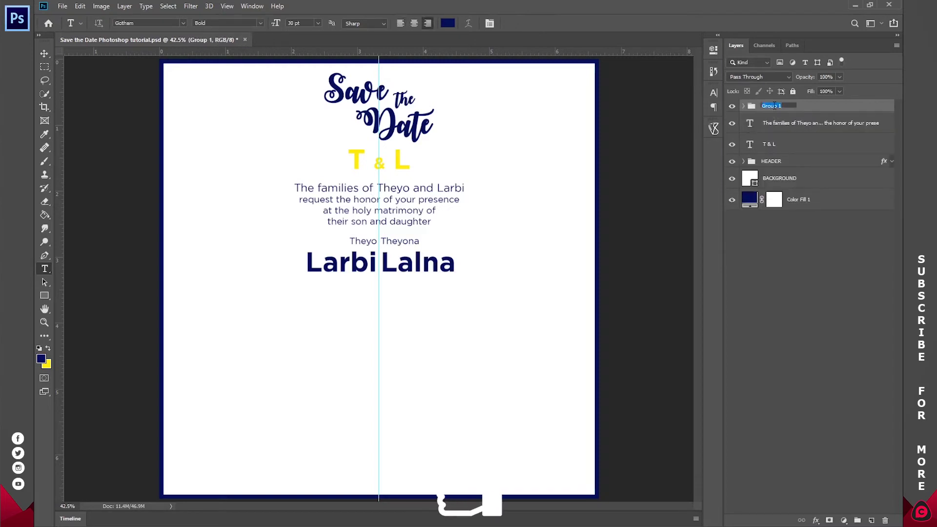
type("NAME")
key("Return")
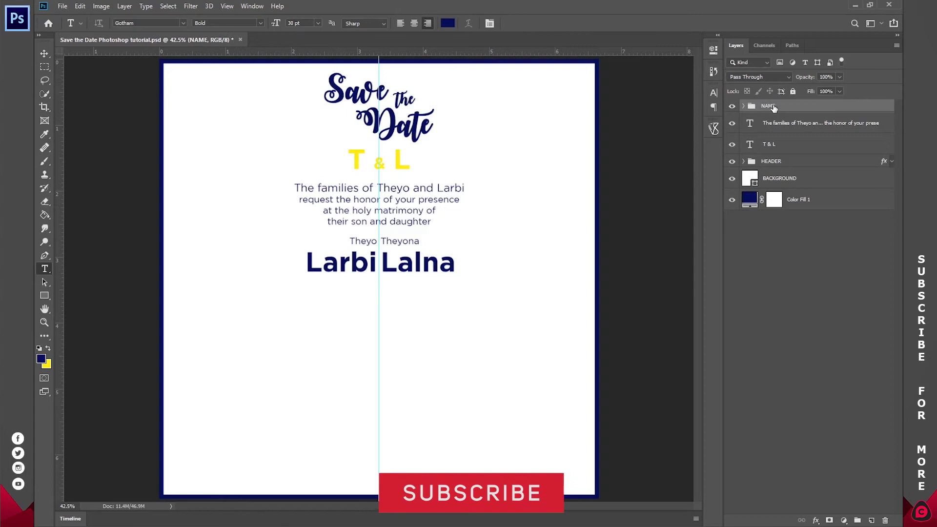
Tighten the tracking of the whole "T & L" initials text to -200 and commit it
left_click(785, 123)
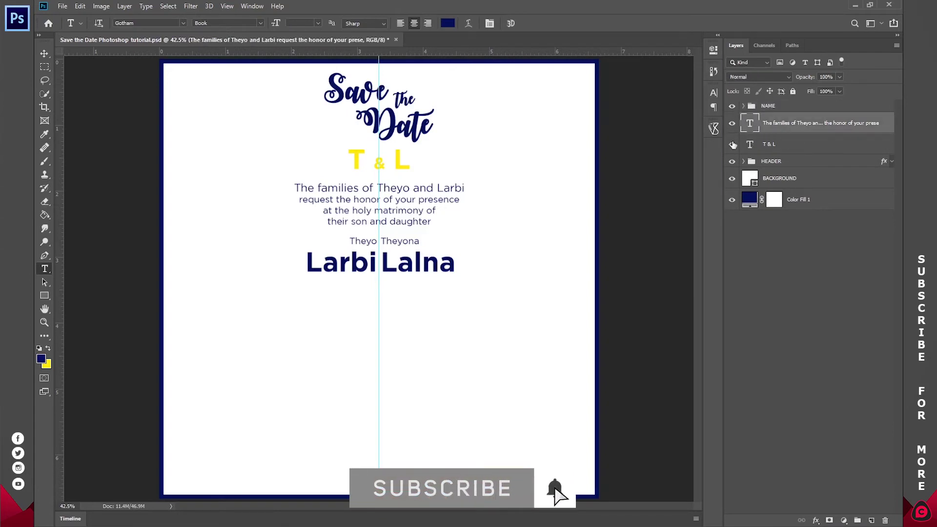
mouse_move(393, 160)
left_mouse_down()
mouse_move(349, 160)
mouse_move(411, 160)
mouse_move(386, 158)
left_mouse_up()
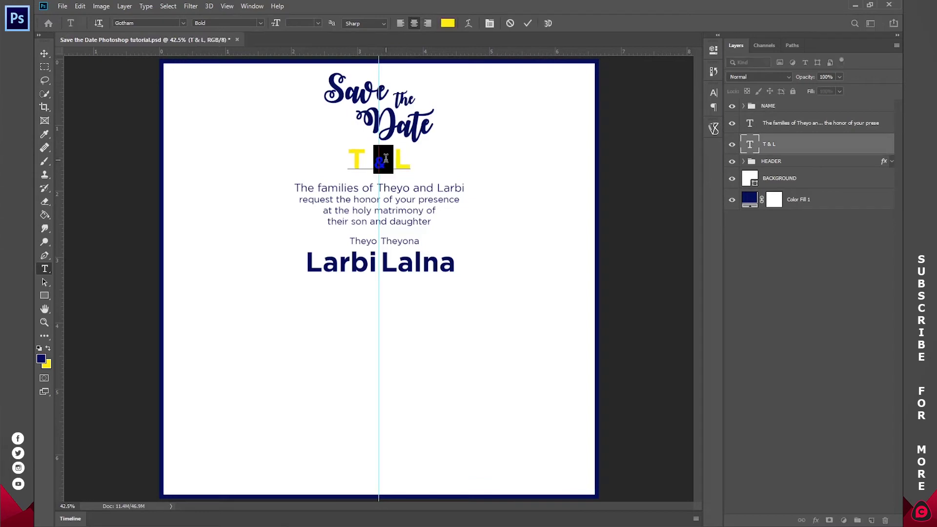
key("ctrl+a")
left_click(713, 92)
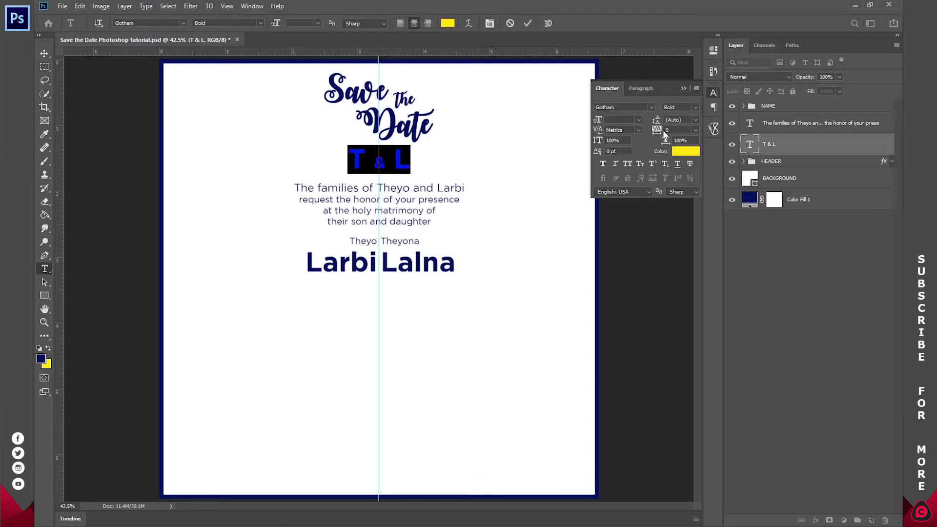
left_click_drag(656, 130, 649, 131)
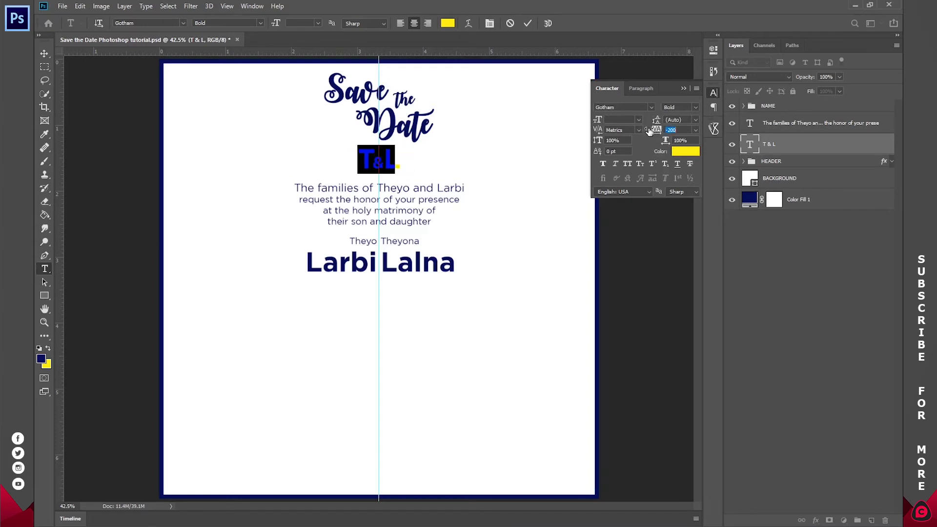
left_click(697, 131)
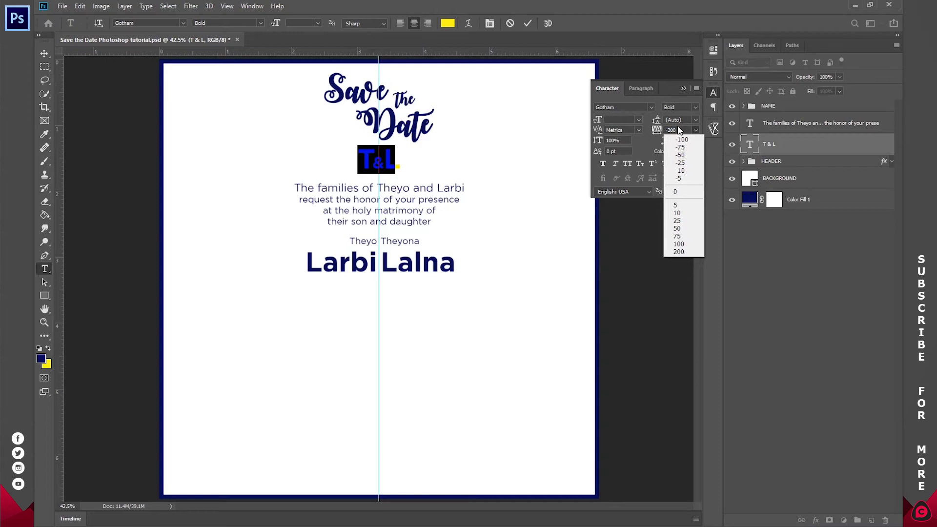
left_click(679, 130)
left_click(530, 24)
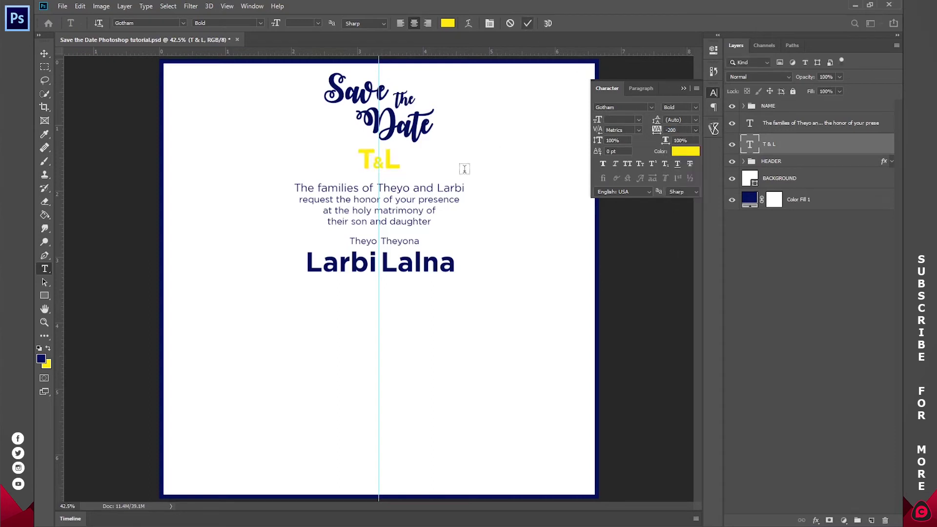
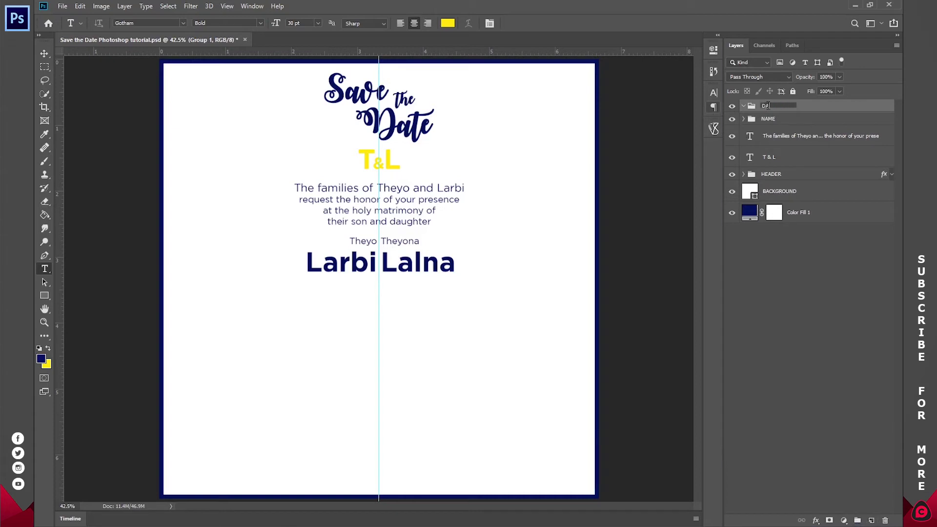
Name the new group DATE and draw a royal blue rectangle of about 676 by 86 px below the couple's names
key("Return")
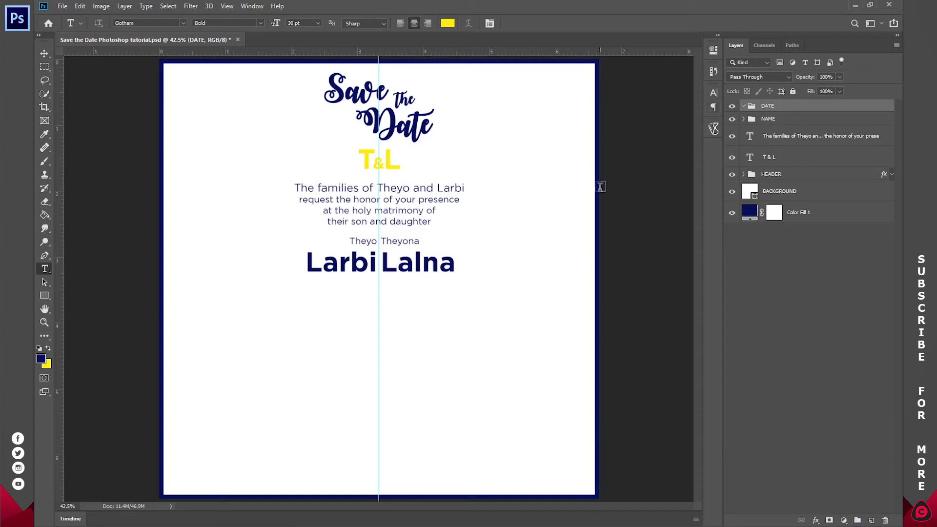
left_click(45, 296)
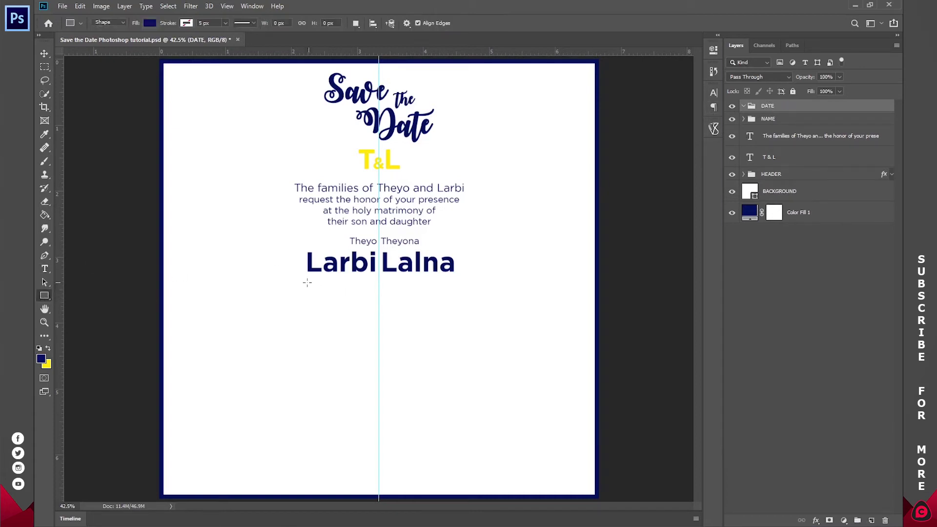
left_click_drag(307, 281, 455, 300)
Narrow the blue rectangle from both ends to a width of 653 px, centred on the vertical guide
key("z")
left_click_drag(381, 300, 458, 270)
left_click_drag(491, 231, 424, 210)
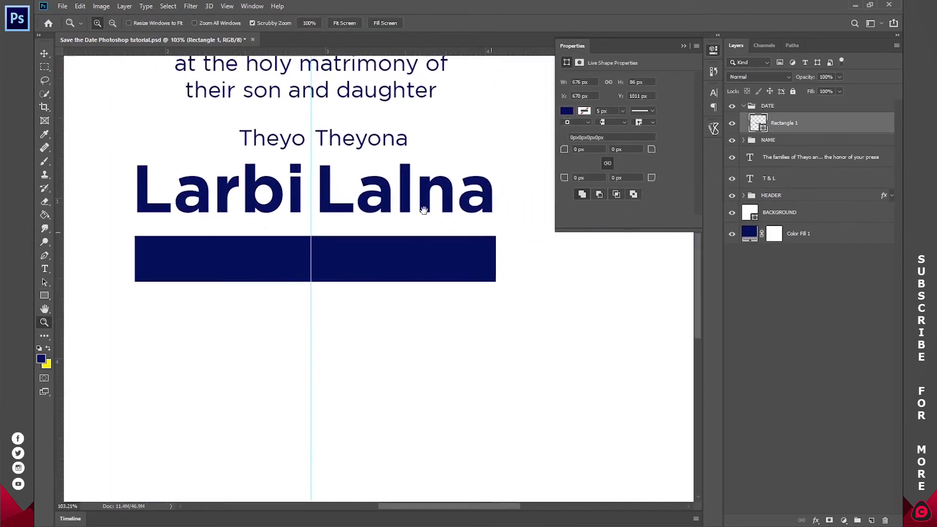
left_click(47, 54)
left_click_drag(136, 259, 144, 259)
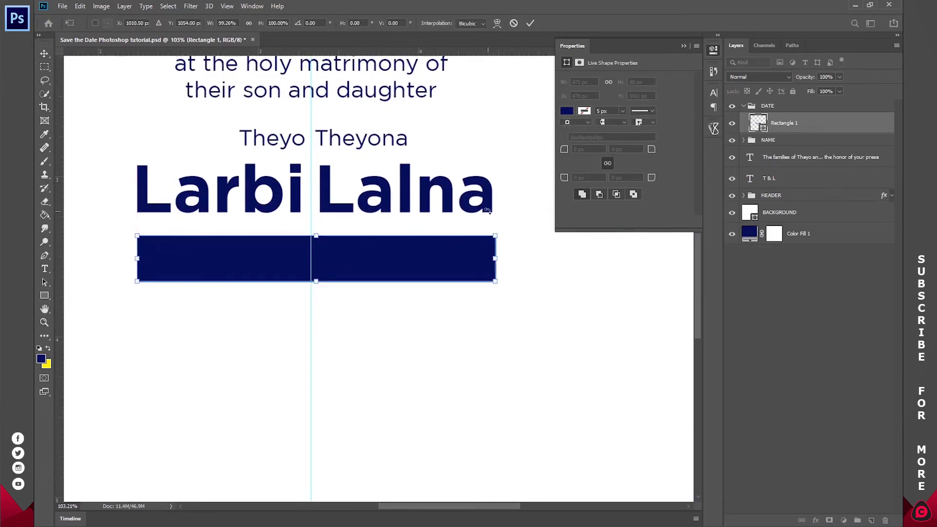
left_click_drag(498, 260, 486, 258)
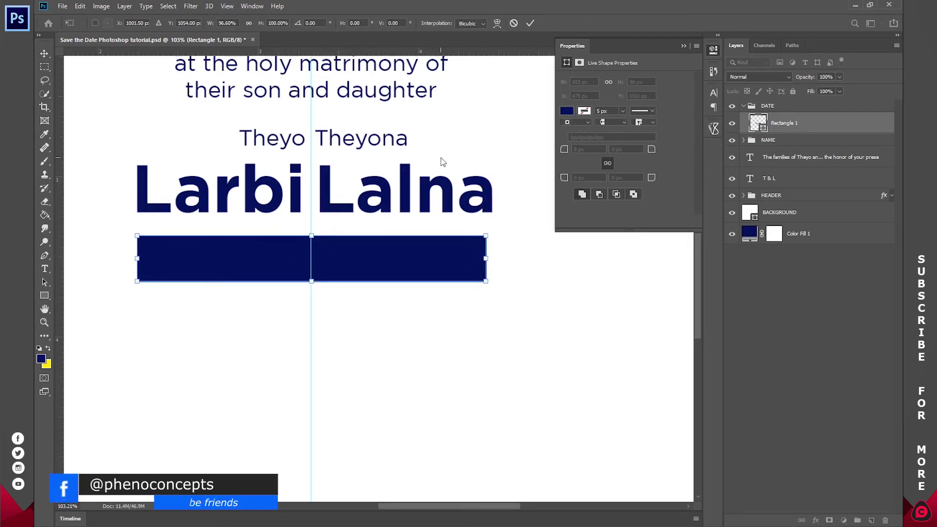
left_click(530, 23)
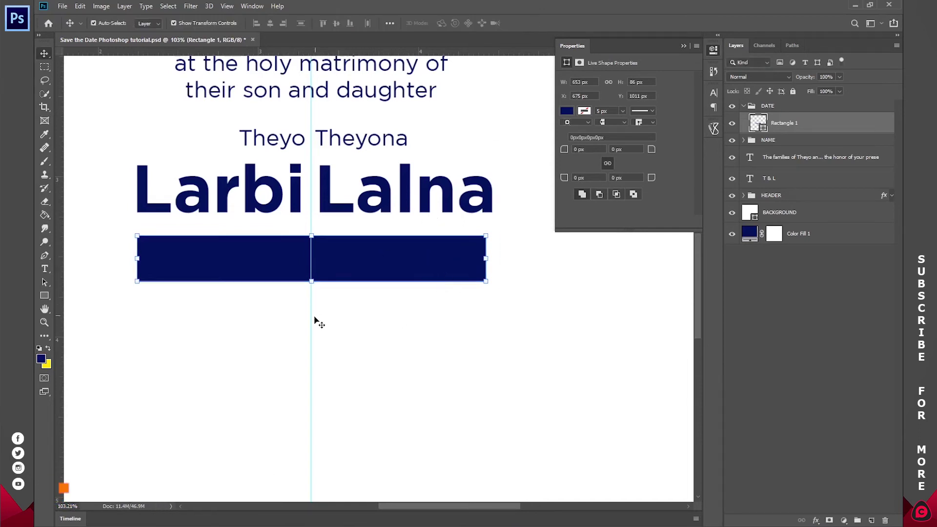
left_click_drag(308, 345, 348, 345)
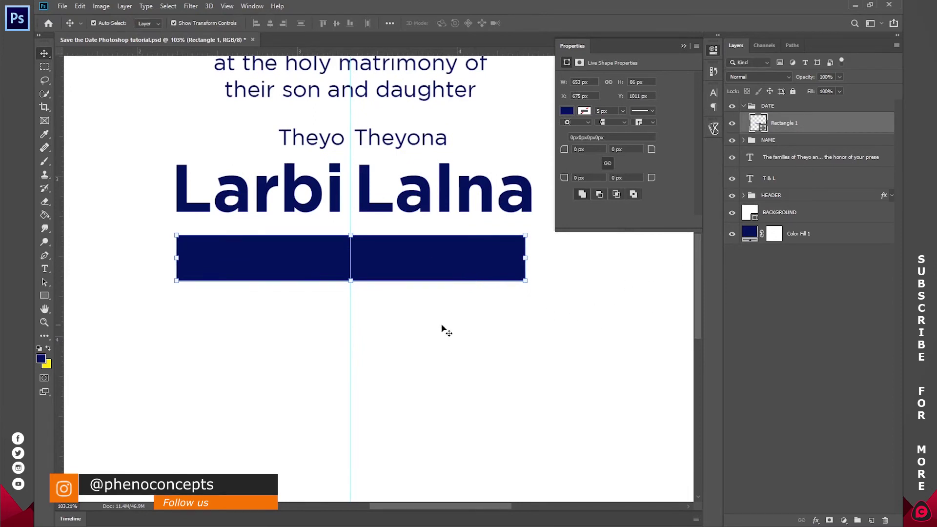
left_click(44, 255)
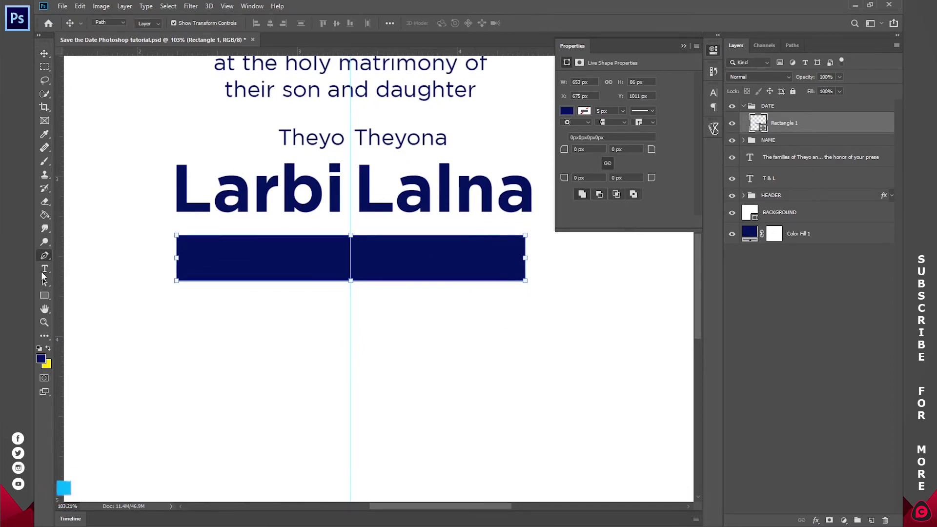
left_click(42, 271)
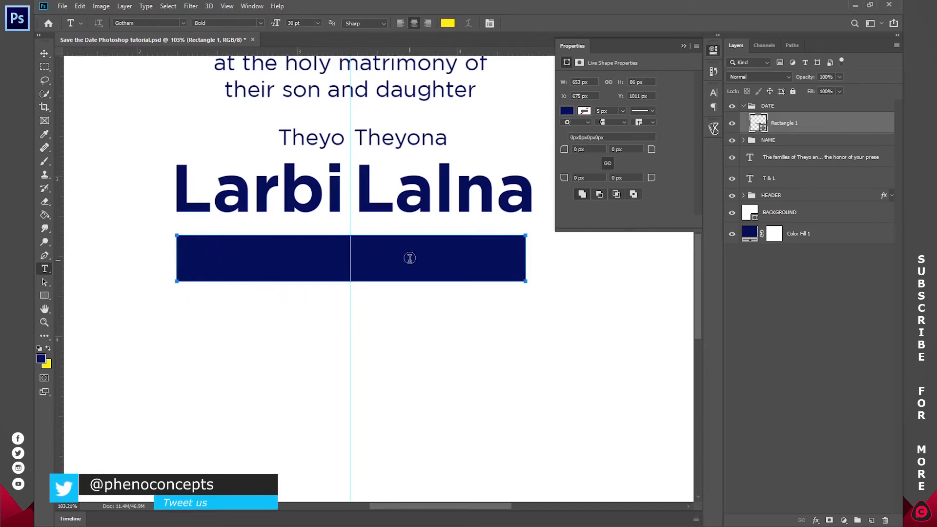
left_click(235, 257)
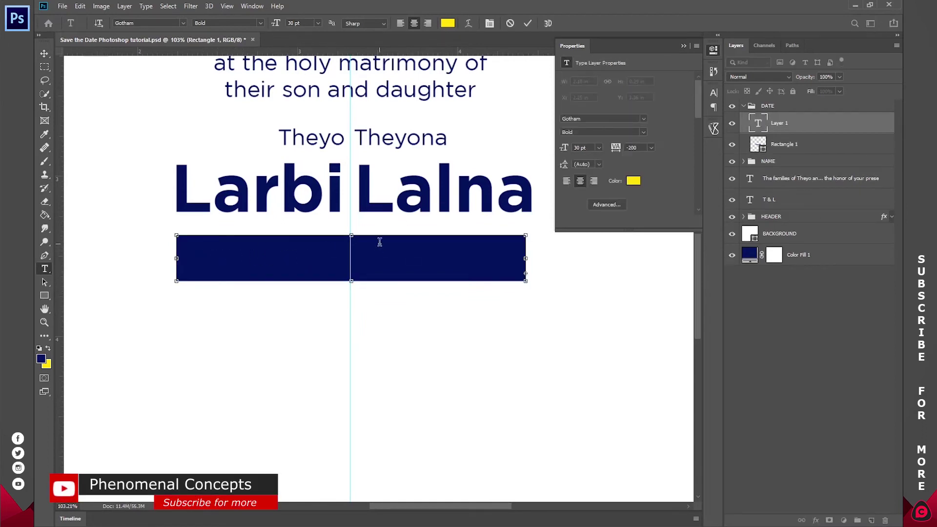
key("Escape")
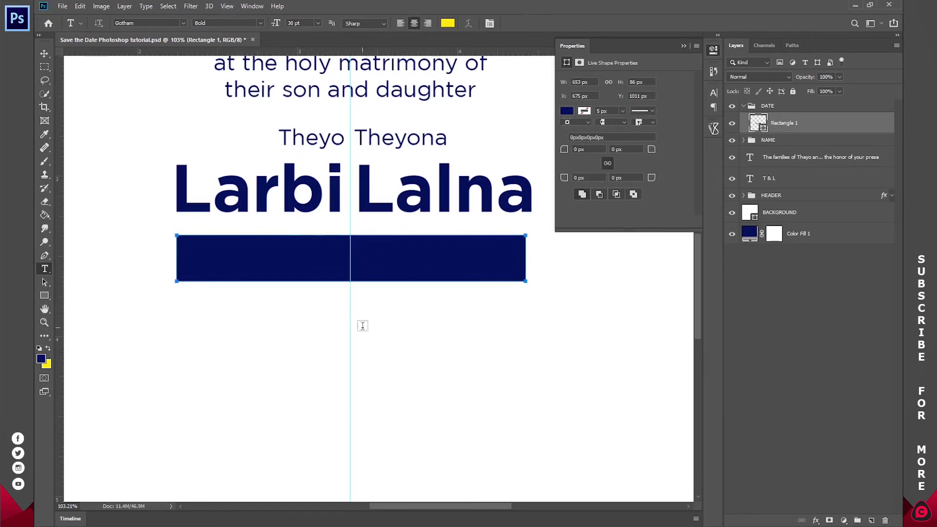
left_click(322, 330)
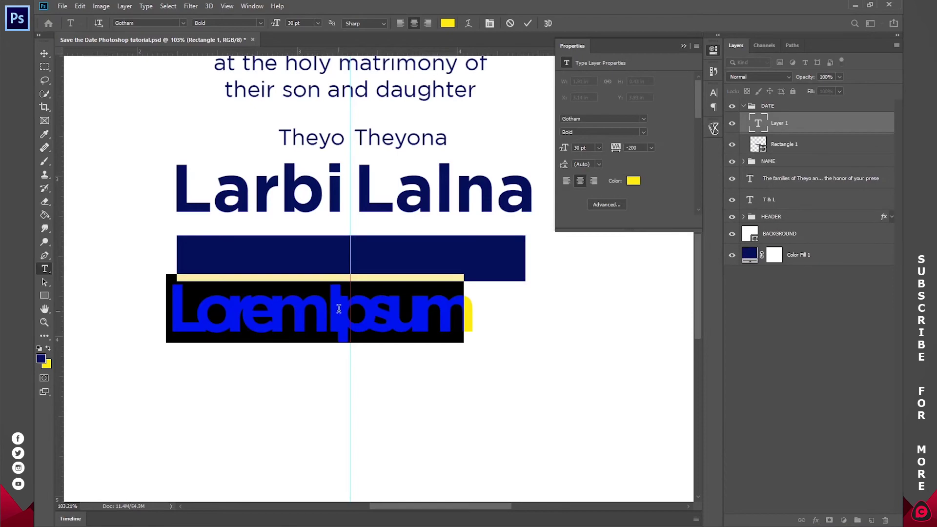
left_click(509, 24)
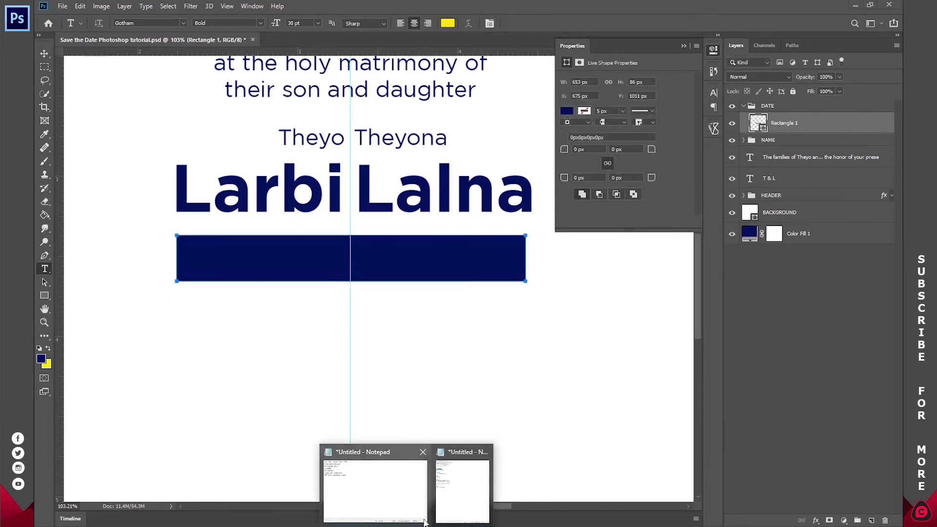
Copy the lines "Saturday" and "21st. November, 2020" from the Notepad notes and paste them as new text below the blue rectangle
left_click(371, 485)
left_click_drag(555, 124, 471, 113)
right_click(494, 126)
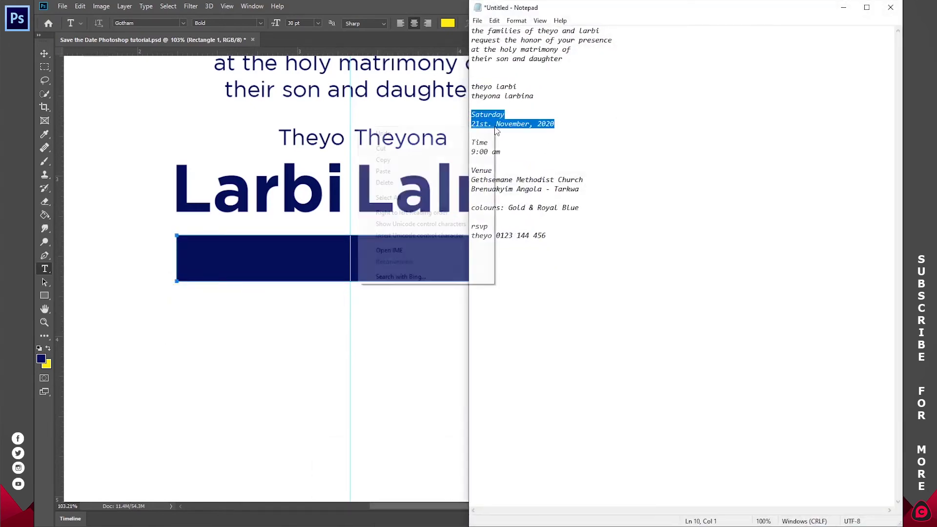
left_click(477, 160)
left_click(288, 333)
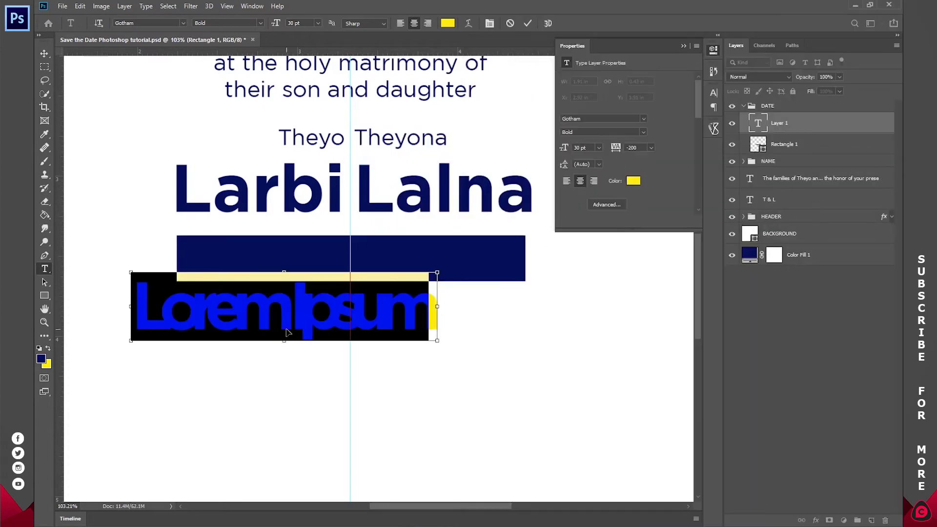
key("ctrl+v")
Set the date text's tracking to 0 and size to 14 pt, and move it onto the centre guide below the rectangle
key("ctrl+a")
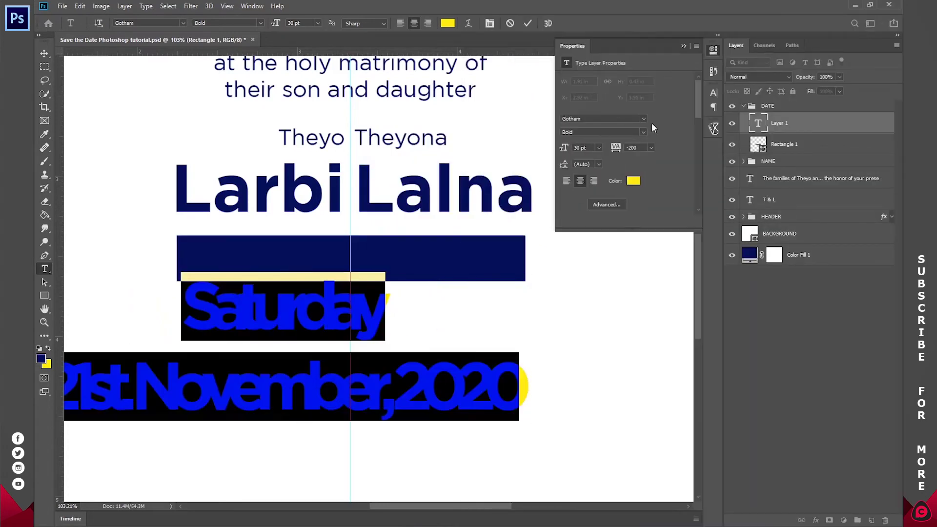
left_click(715, 93)
left_click(696, 129)
left_click(682, 195)
left_click(317, 23)
left_click(302, 94)
left_click(306, 356)
left_click_drag(331, 398, 416, 387)
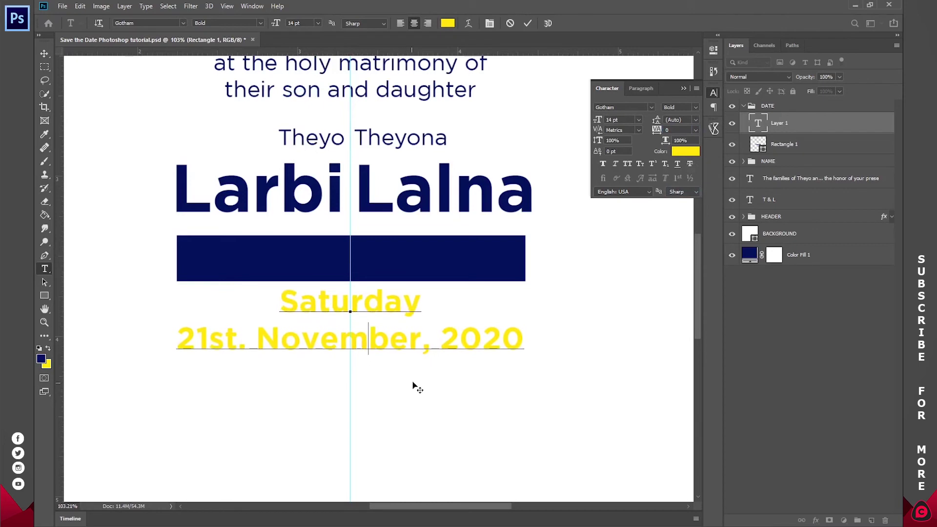
Change both lines of the date text to the Gotham Book style at 12 pt
left_click_drag(527, 345, 288, 299)
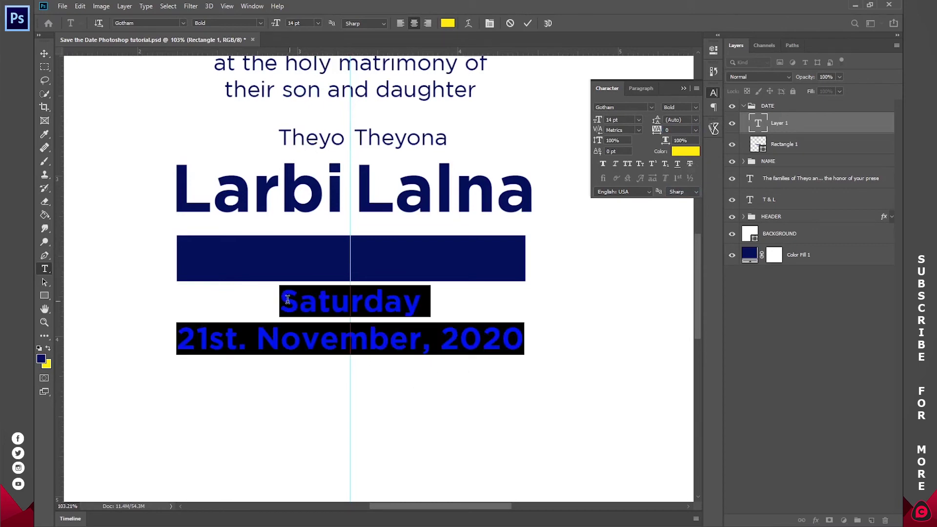
left_click(260, 24)
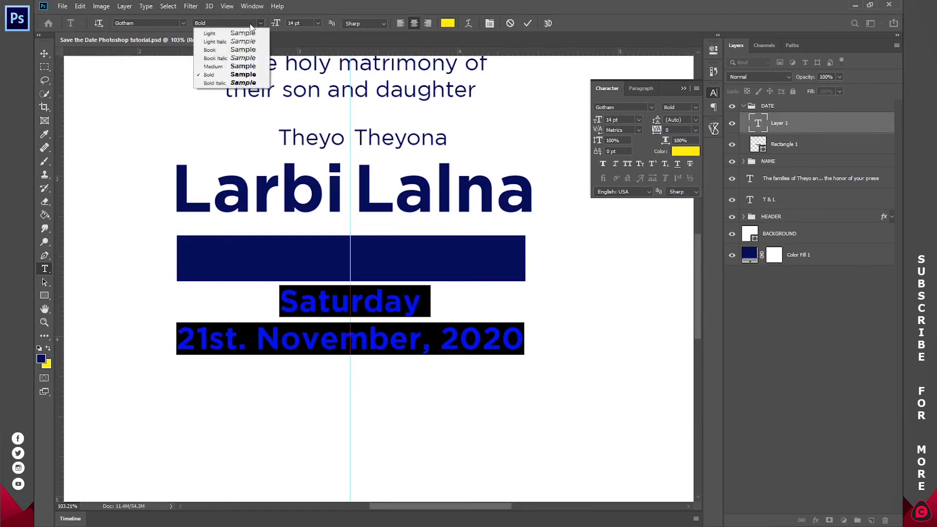
left_click(215, 49)
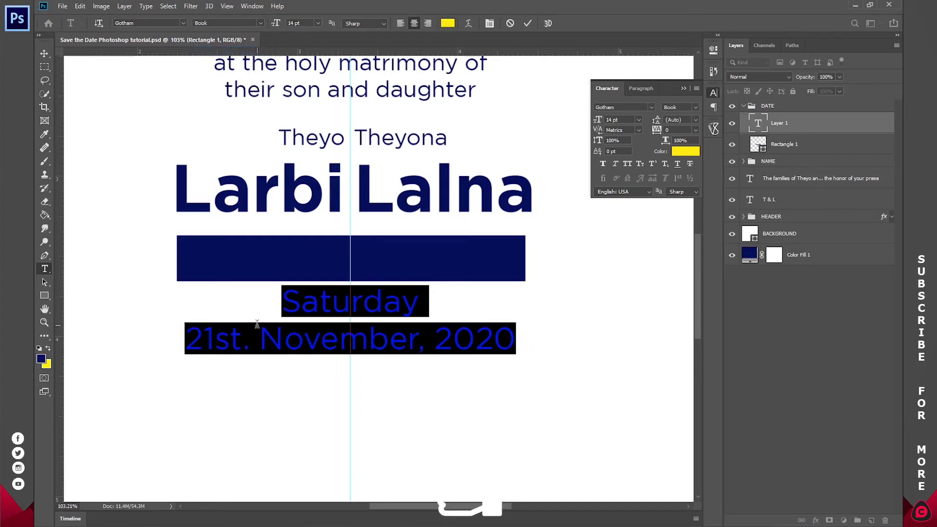
left_click(419, 296)
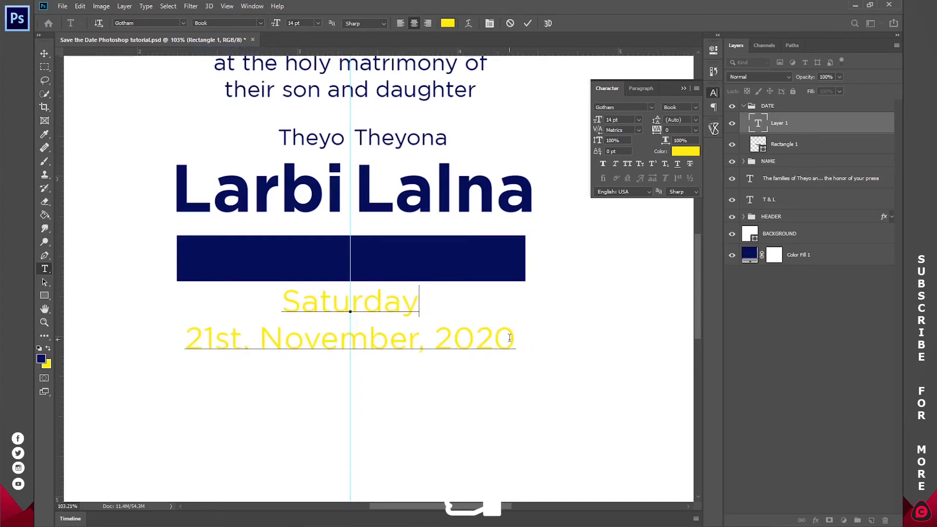
key("ctrl+a")
left_click(317, 23)
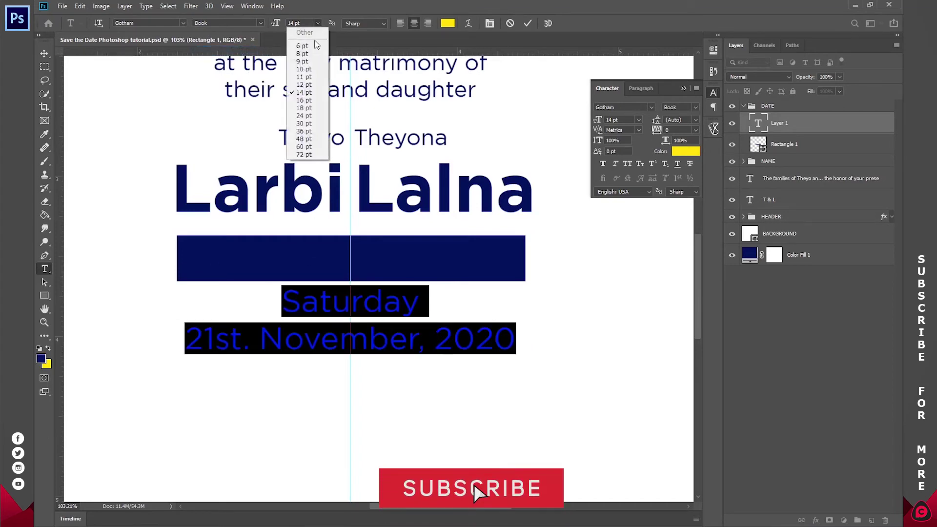
left_click(304, 85)
left_click_drag(318, 306, 451, 291)
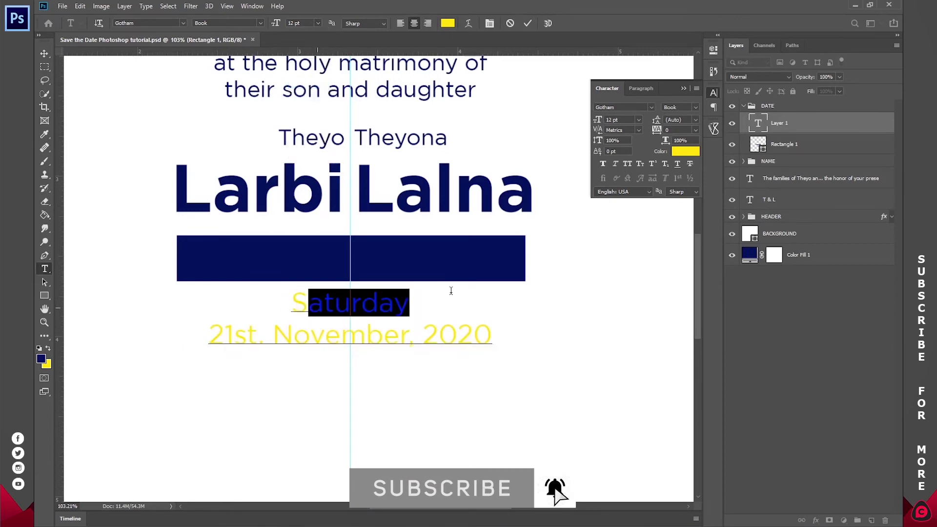
Shorten "Saturday" to "SAT." in the date text and join it with the date on a single line
type("at")
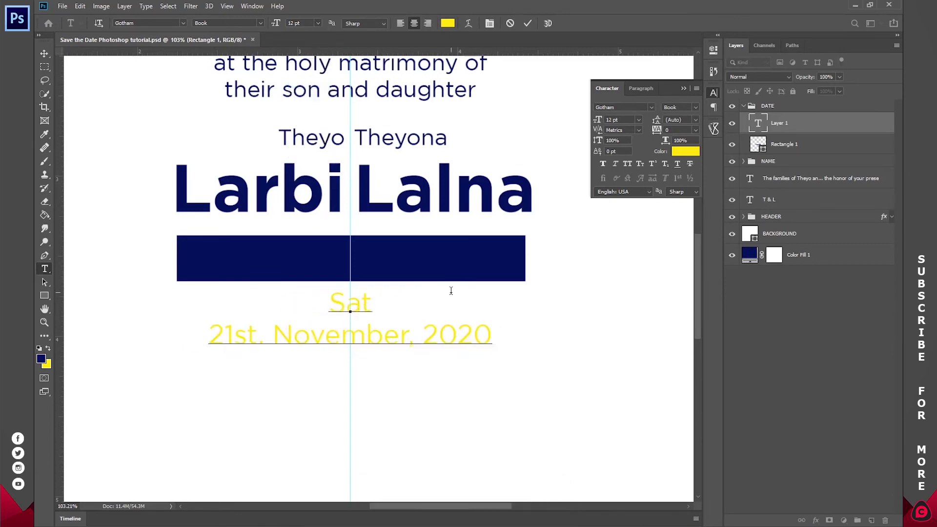
key("BackSpace")
key("BackSpace")
type("AT.")
key("Delete")
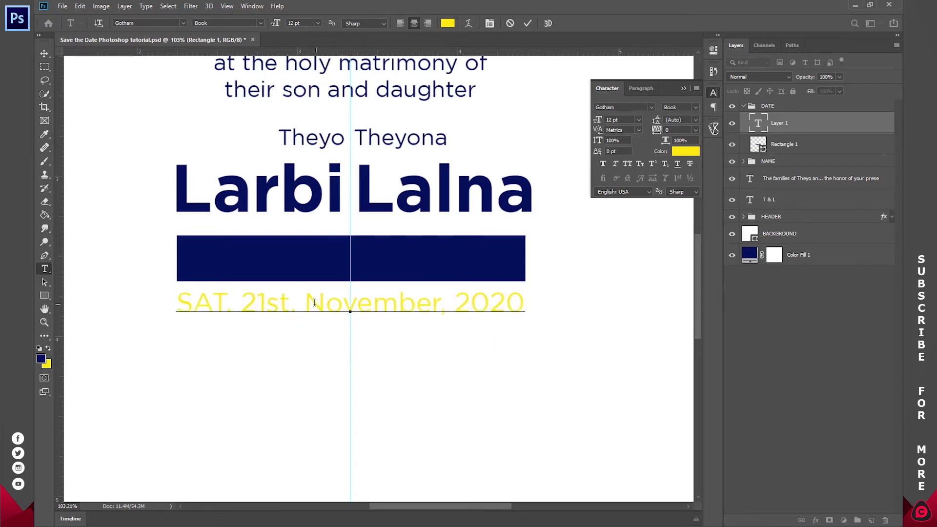
Rewrite the day, month and year in numeric form so the line reads "SAT. 21-11-2020"
left_click_drag(266, 302, 442, 309)
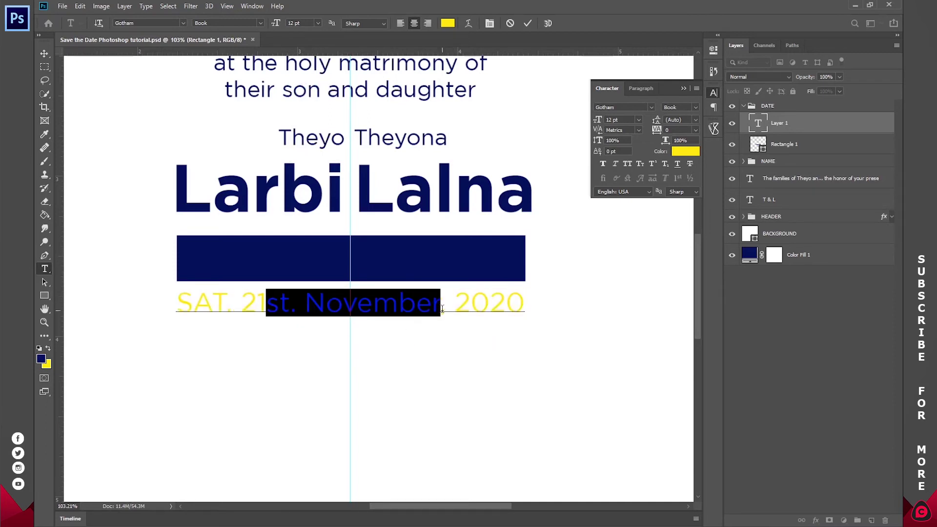
key("BackSpace")
type("- 10")
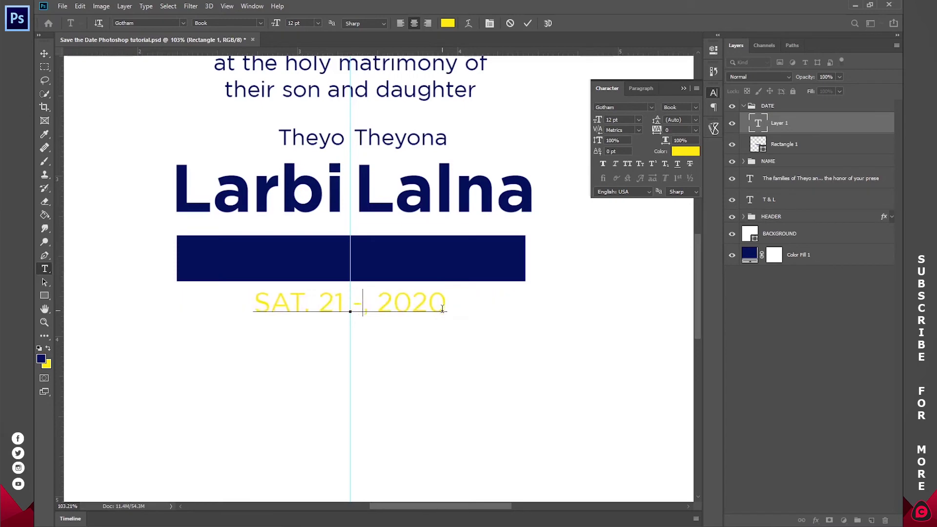
key("BackSpace")
type("1-")
key("Delete")
key("Delete")
key("Left")
key("Left")
key("Left")
key("BackSpace")
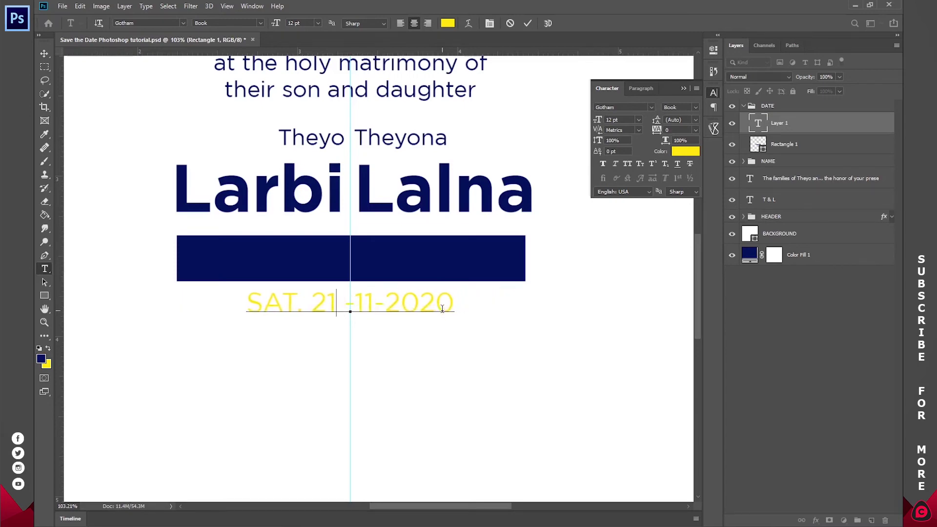
key("BackSpace")
Move the date text onto the blue rectangle and set it to the Gotham Bold style
left_click_drag(412, 333, 408, 289)
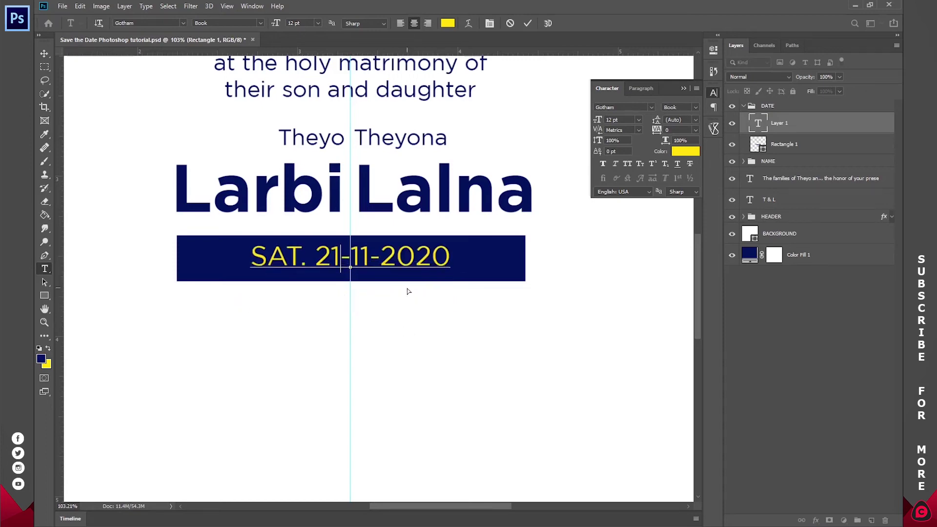
key("ctrl+Return")
left_click(327, 260)
key("ctrl+a")
left_click(261, 23)
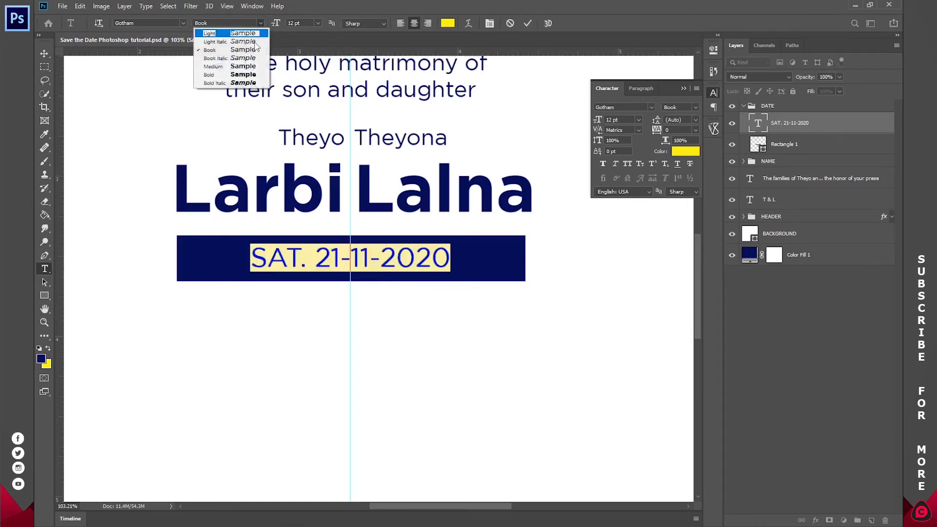
left_click(243, 66)
left_click(260, 23)
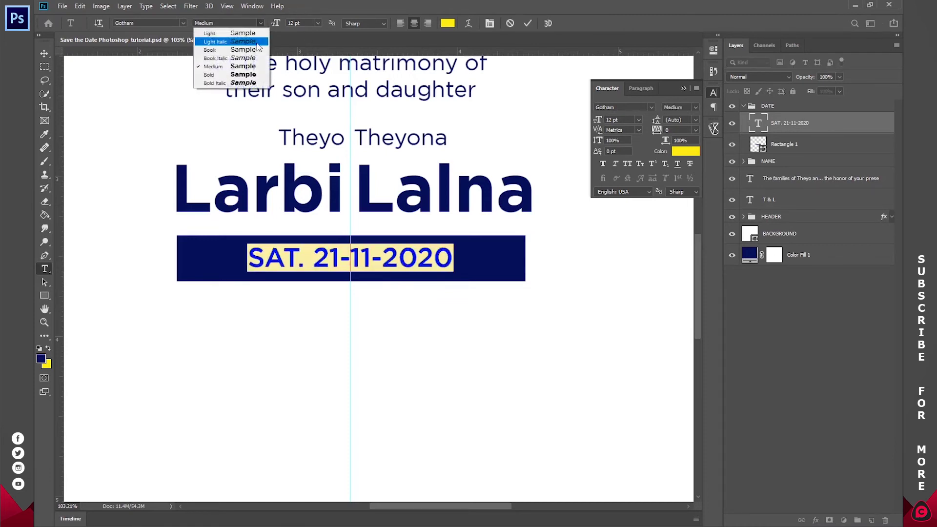
left_click(243, 74)
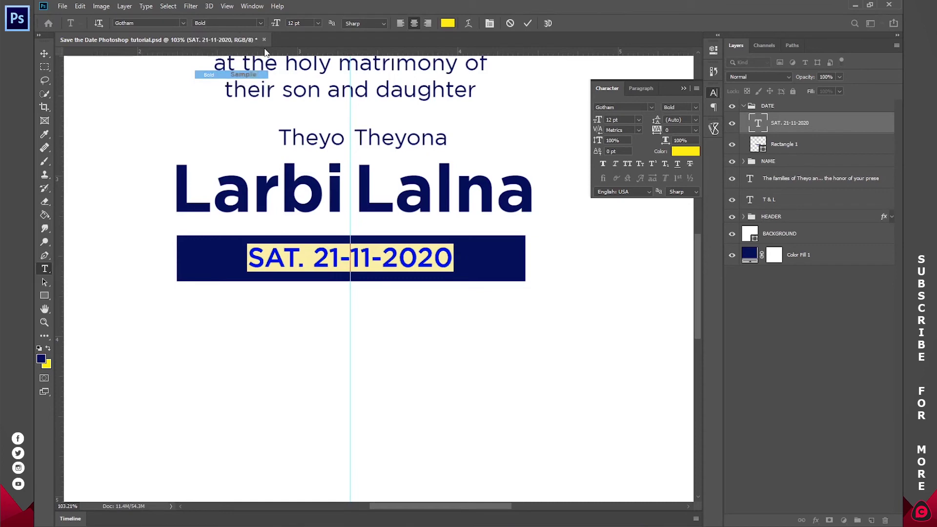
left_click(528, 23)
Narrow the blue rectangle behind the date from both ends to a width of 473 px
left_click(313, 261, "ctrl")
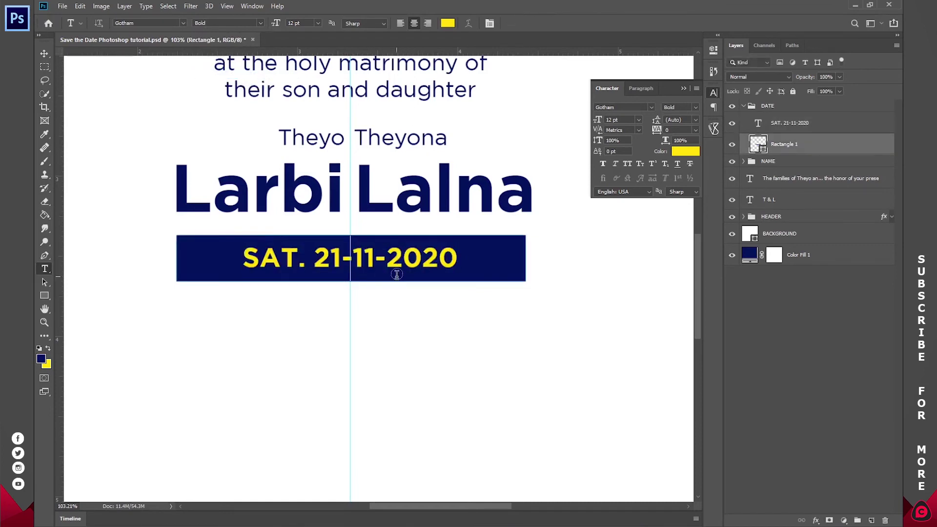
key("v")
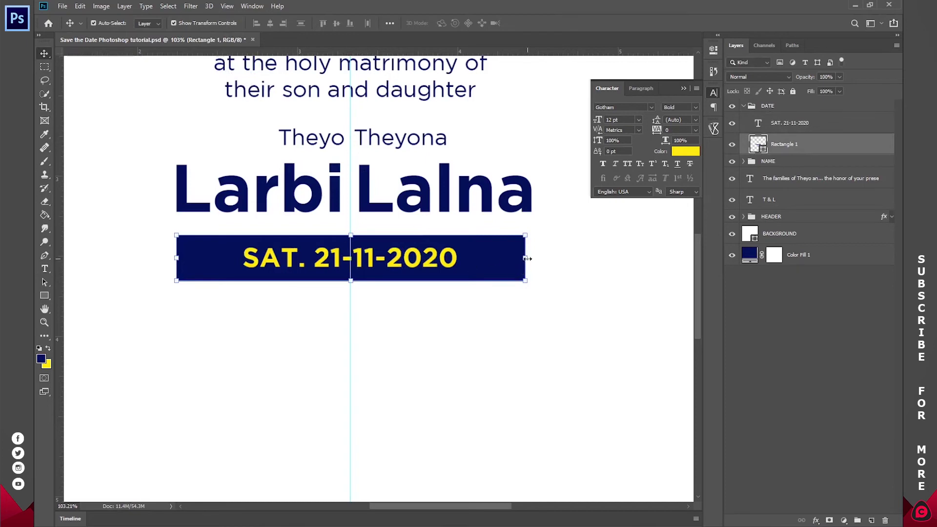
left_click_drag(527, 257, 482, 258)
left_click(529, 22)
Draw a three-sided polygon about 36 by 42 px, pointing right, beside the right end of the blue rectangle
key("z")
left_click_drag(511, 249, 529, 247)
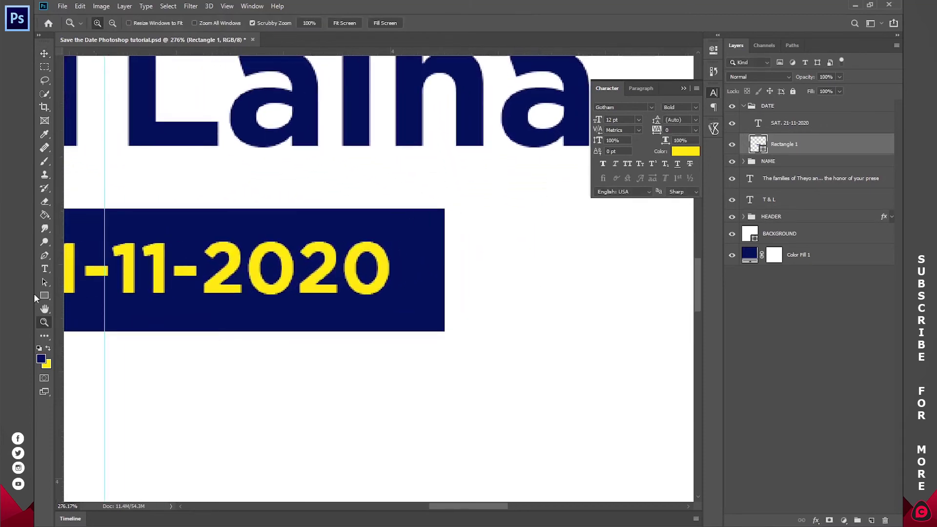
left_click(43, 296)
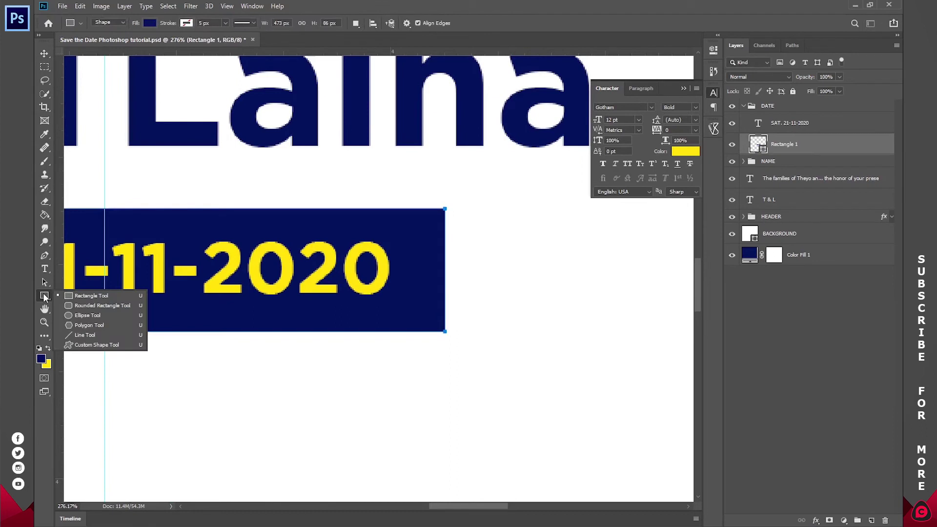
left_click(76, 326)
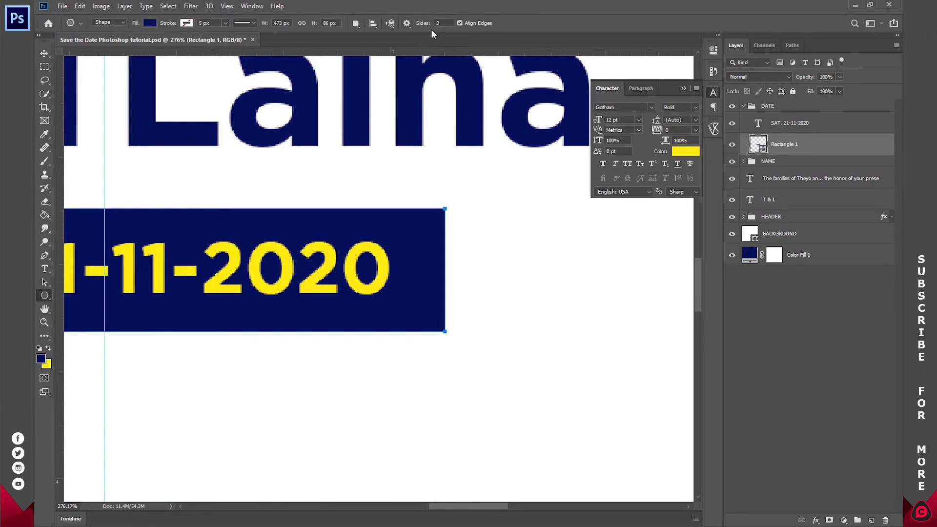
left_click(442, 23)
left_click_drag(502, 243, 537, 243)
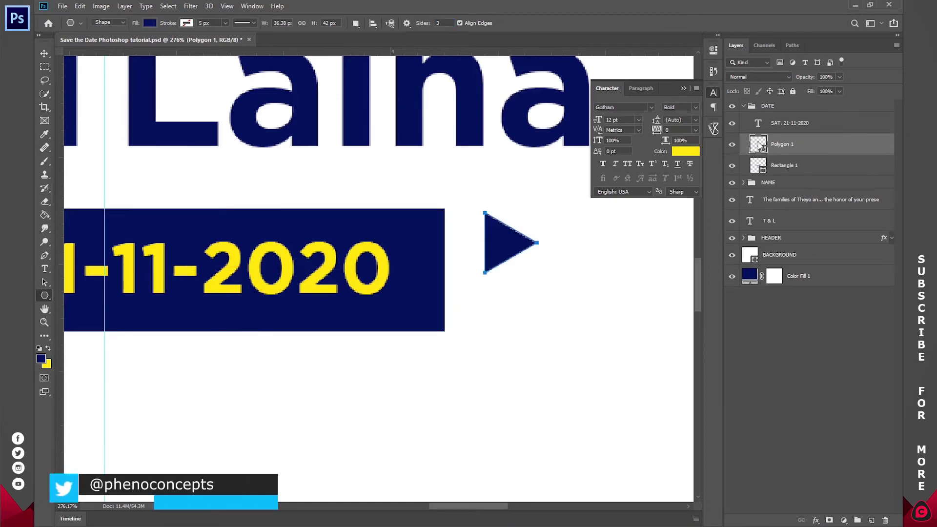
Recolour the triangle yellow (#ffeb11) by sampling the colour of the date text
double_click(758, 144)
left_click(386, 247)
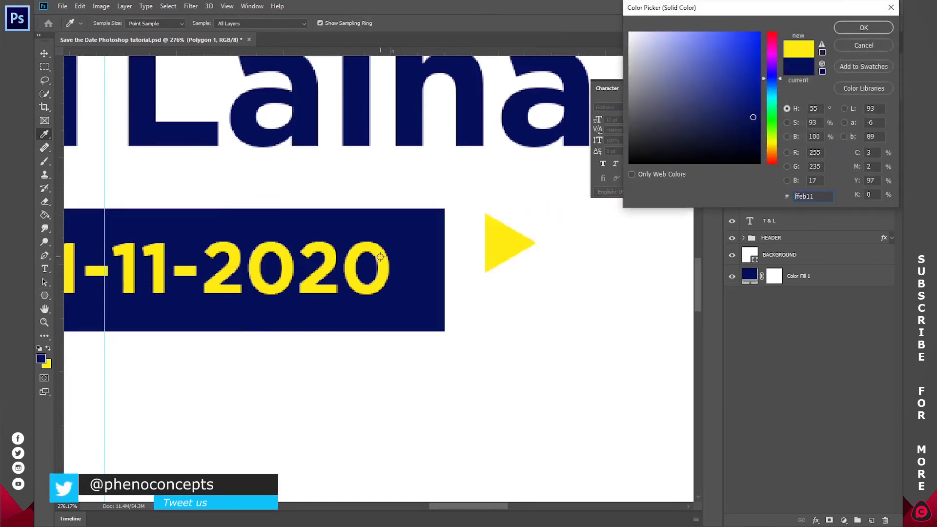
left_click(874, 28)
Flip the triangle horizontally and align it with the blue rectangle's upper-right corner, its tip on the upper edge
key("z")
left_click_drag(454, 232, 492, 226)
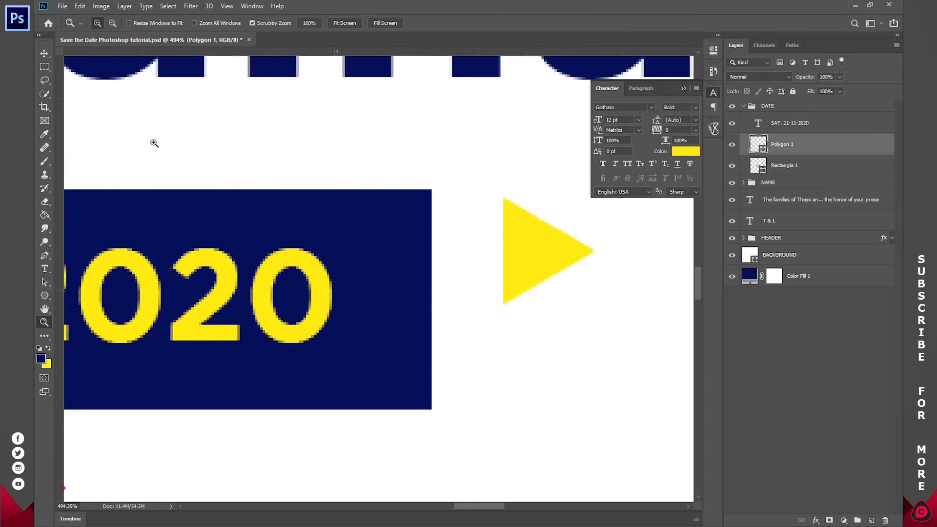
key("v")
left_click_drag(532, 278, 389, 195)
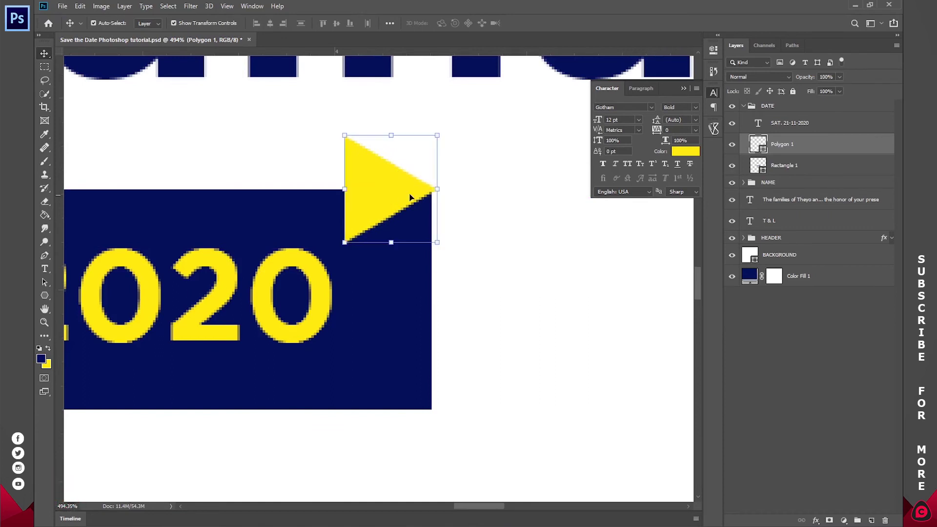
key("ctrl+t")
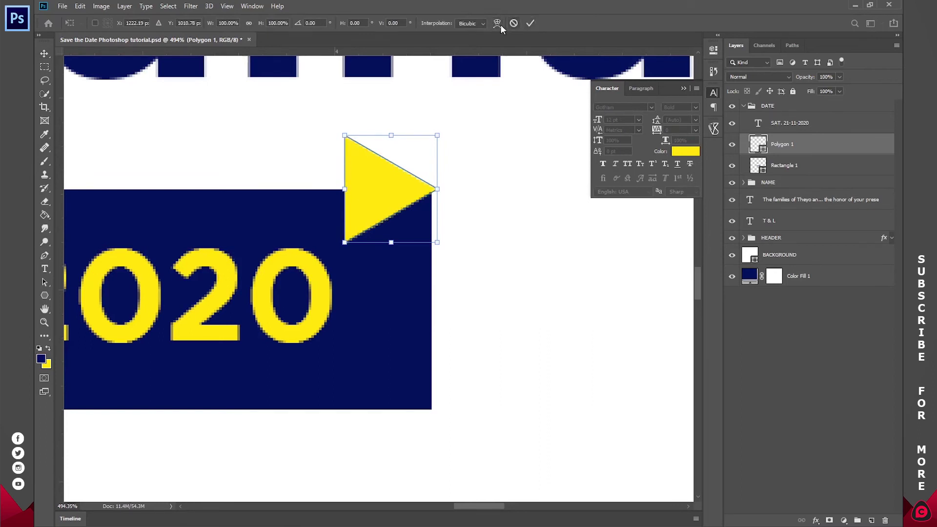
right_click(391, 196)
left_click(415, 320)
left_click_drag(418, 193, 412, 190)
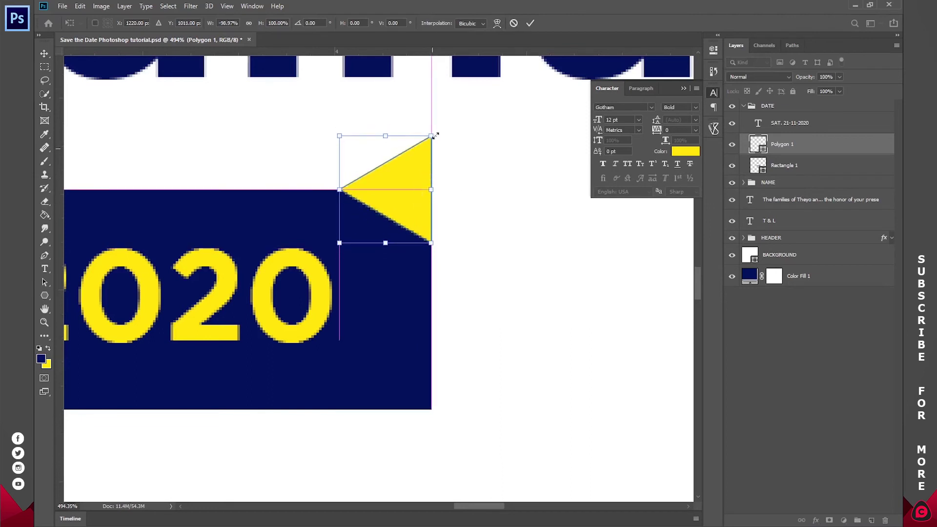
left_click(531, 23)
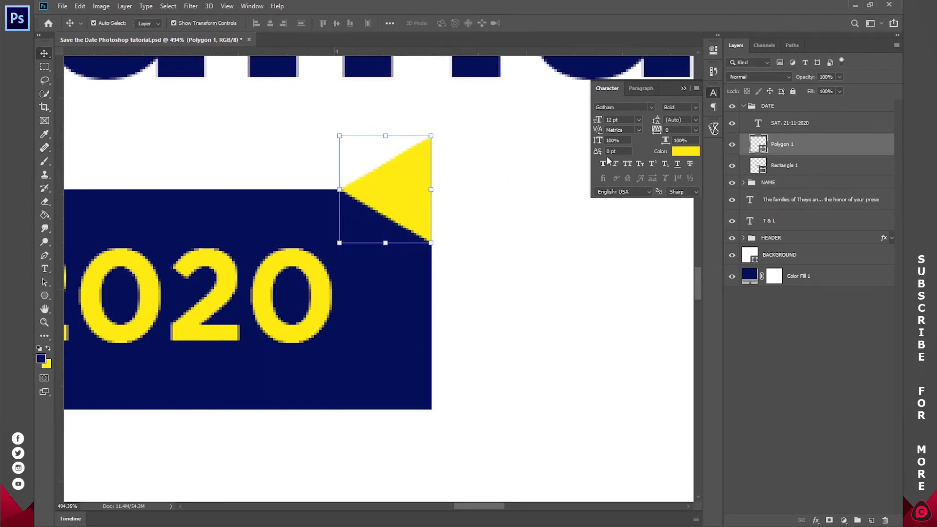
Rasterize the Polygon 1 triangle layer
key("z")
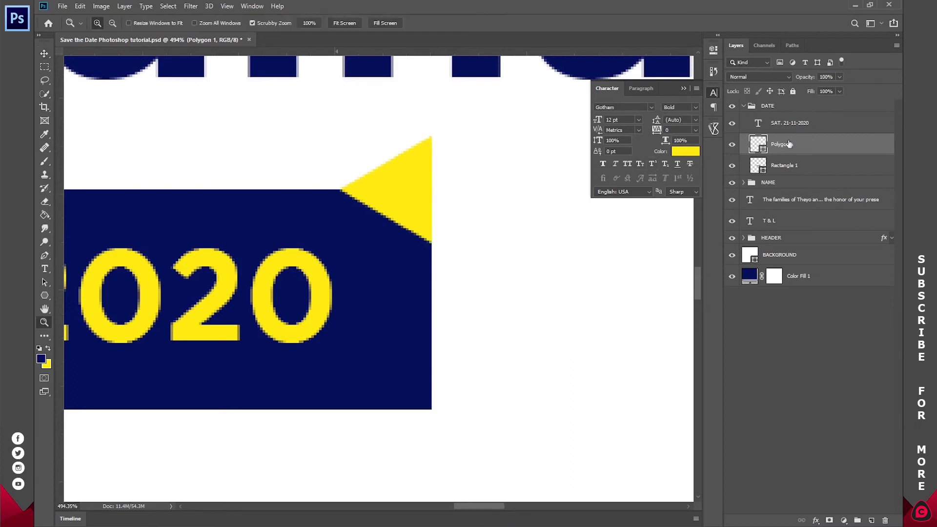
right_click(778, 146)
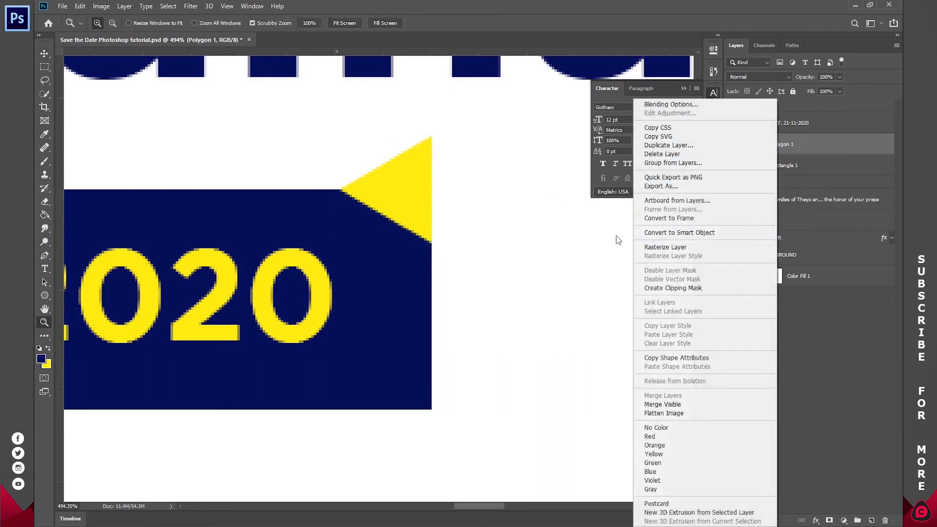
left_click(664, 250)
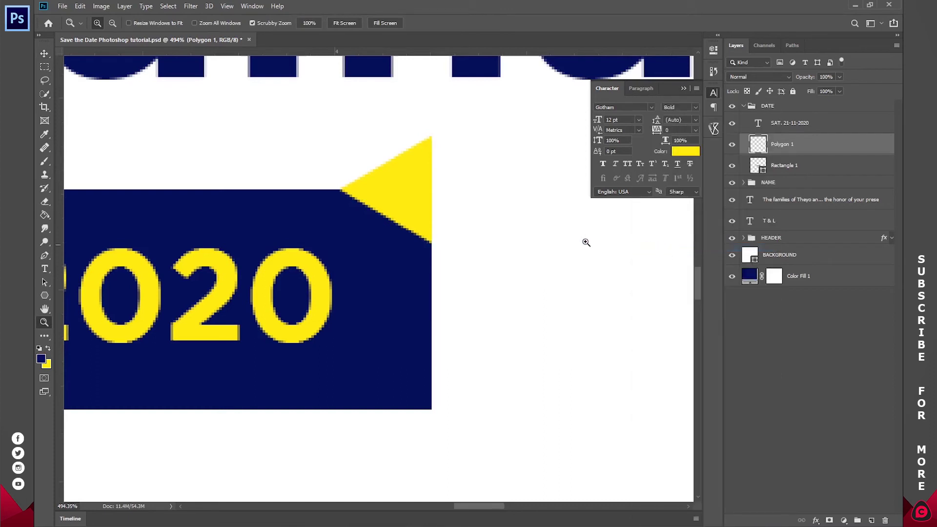
Cut away the half of the triangle above the blue rectangle using a rectangular marquee selection, and deselect
left_click(42, 66)
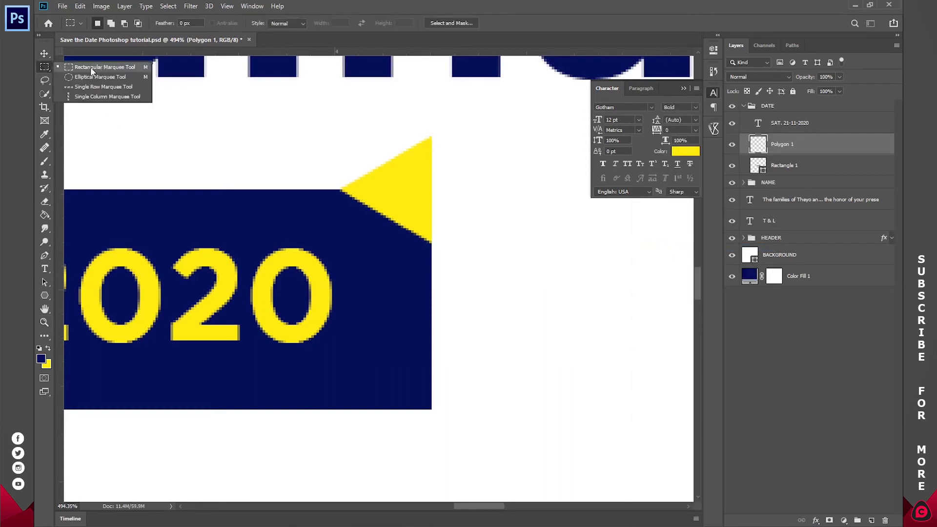
left_click(98, 66)
left_click_drag(279, 79, 459, 190)
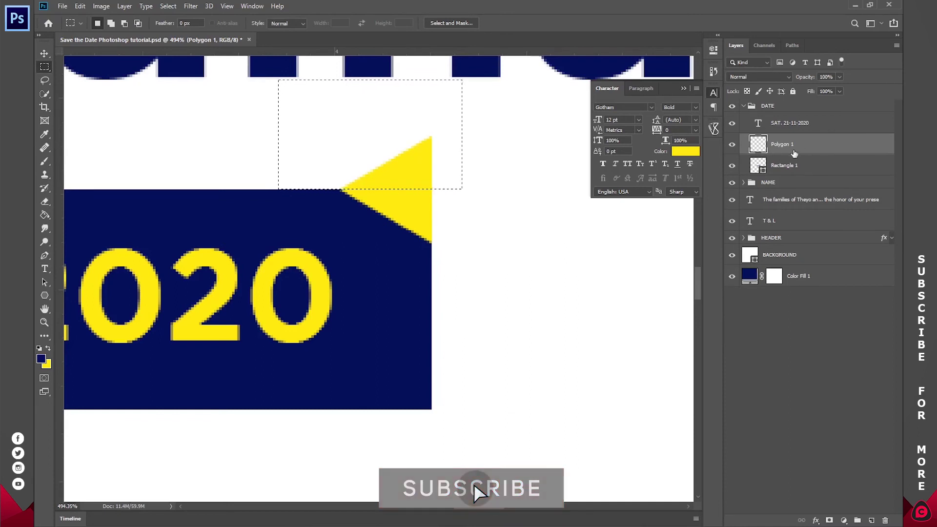
key("ctrl+comma")
key("ctrl+comma")
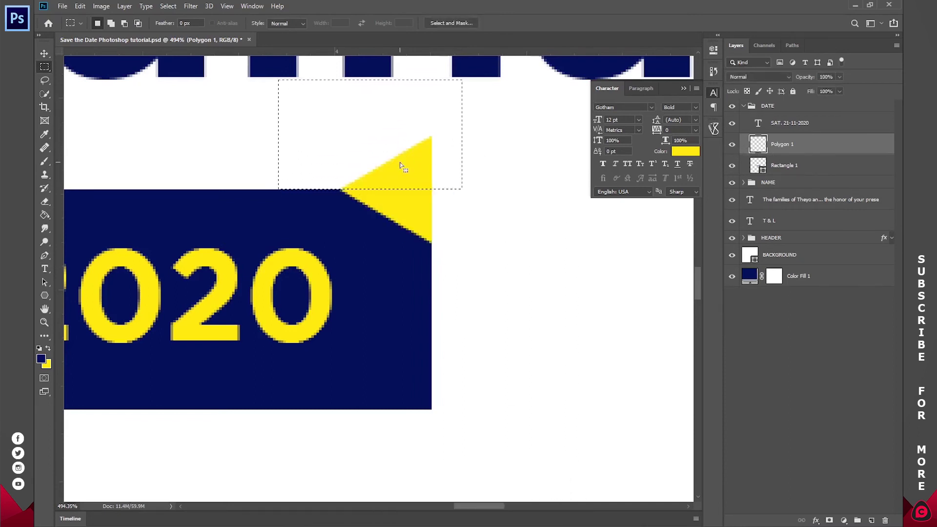
key("ctrl+x")
key("ctrl+d")
key("z")
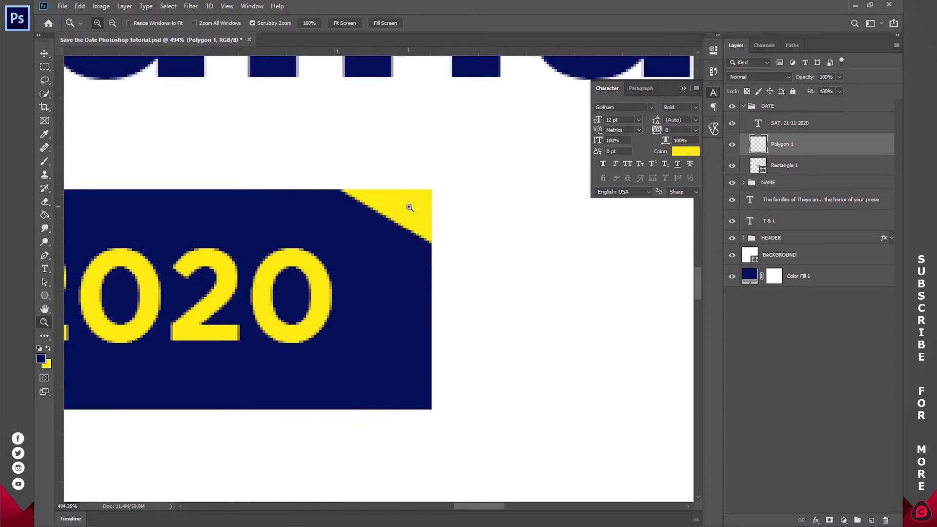
Switch to the Notepad notes and copy the Time and Venue lines, including the 9:00 am entry and the church's details
left_click(344, 24)
left_click_drag(398, 299, 404, 187)
left_click(345, 23)
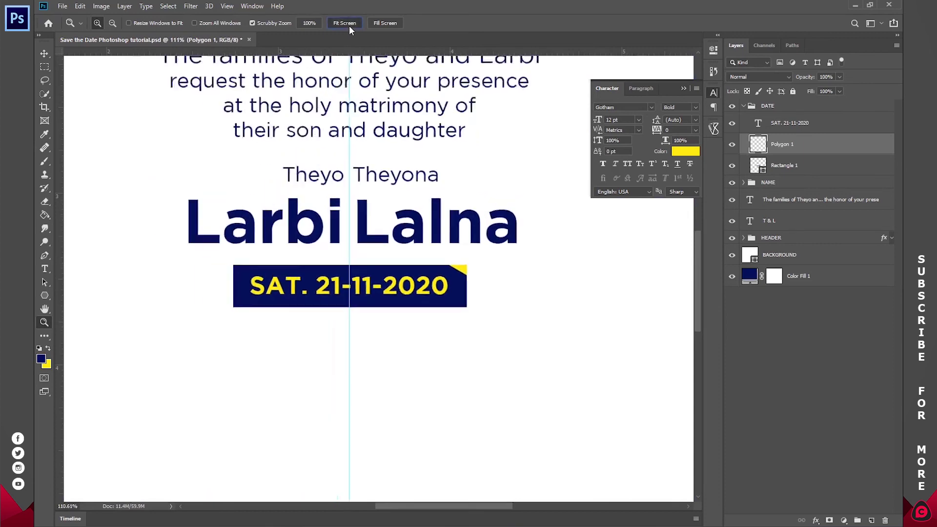
mouse_move(426, 525)
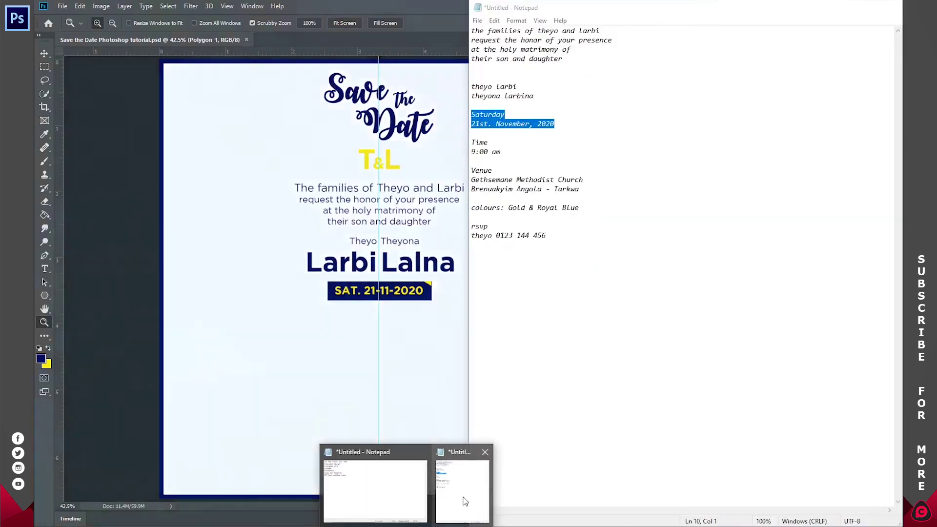
left_click(466, 500)
left_click_drag(512, 151, 472, 142)
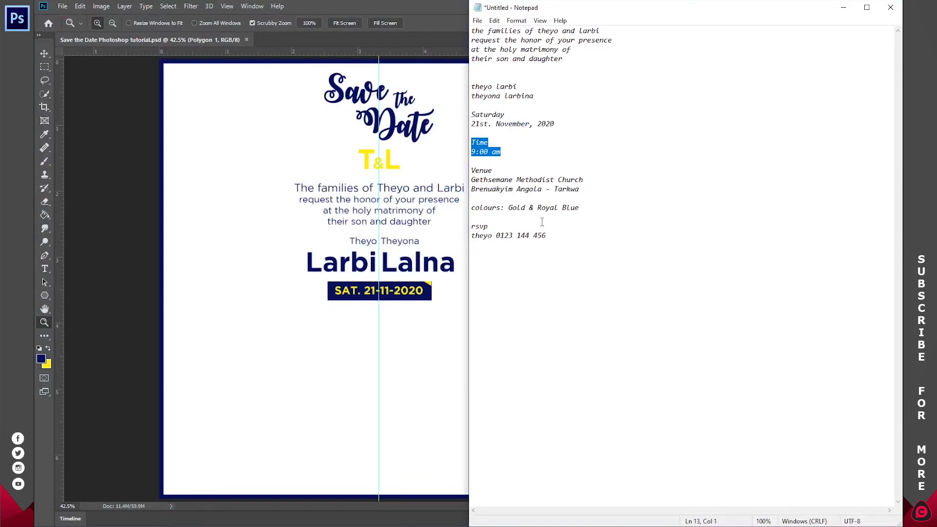
left_click_drag(579, 189, 472, 143)
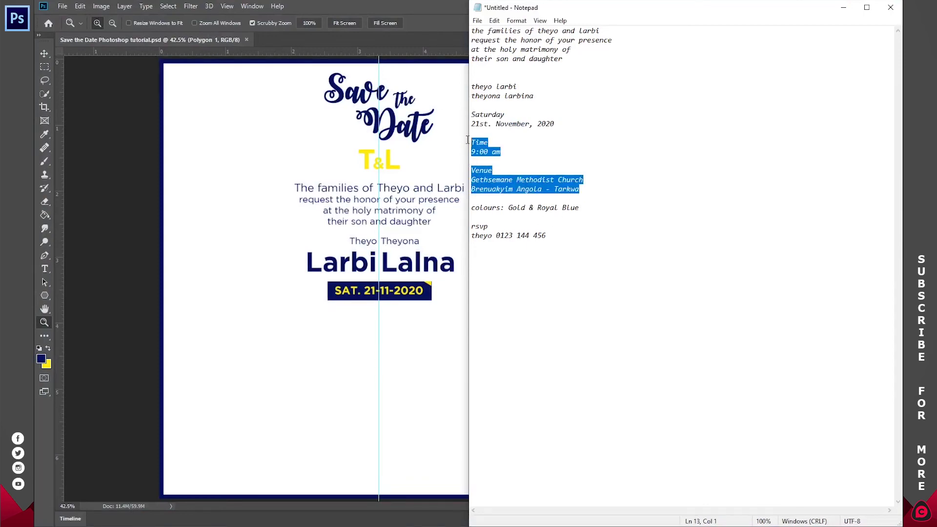
right_click(486, 142)
left_click(457, 175)
Paste the copied time and venue details as centred text below the date banner, and move the layer above the collapsed DATE group
left_click_drag(411, 299, 404, 320)
key("t")
left_click(367, 115)
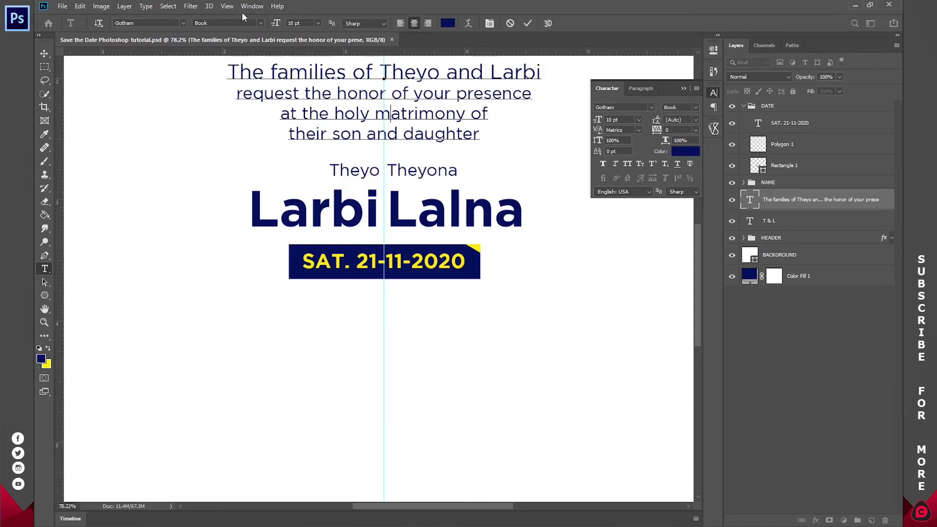
left_click(527, 24)
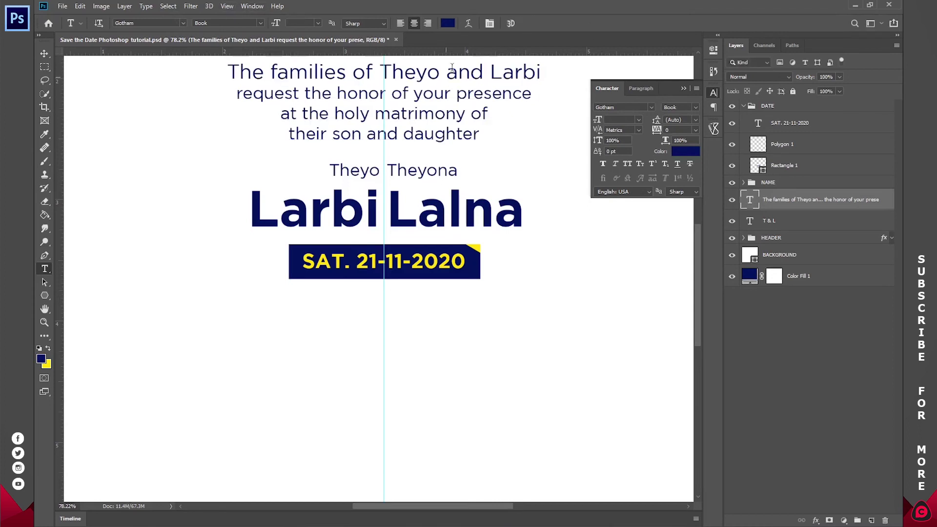
left_click(372, 332)
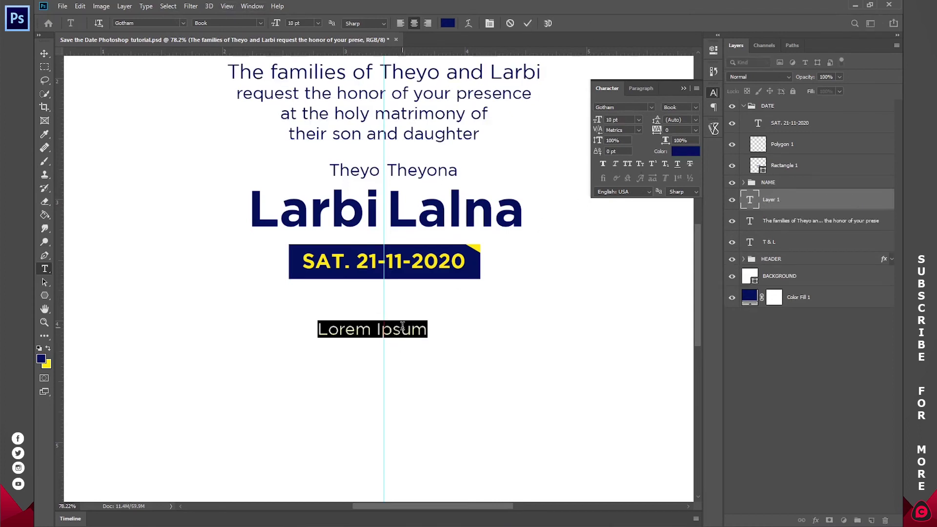
key("ctrl+v")
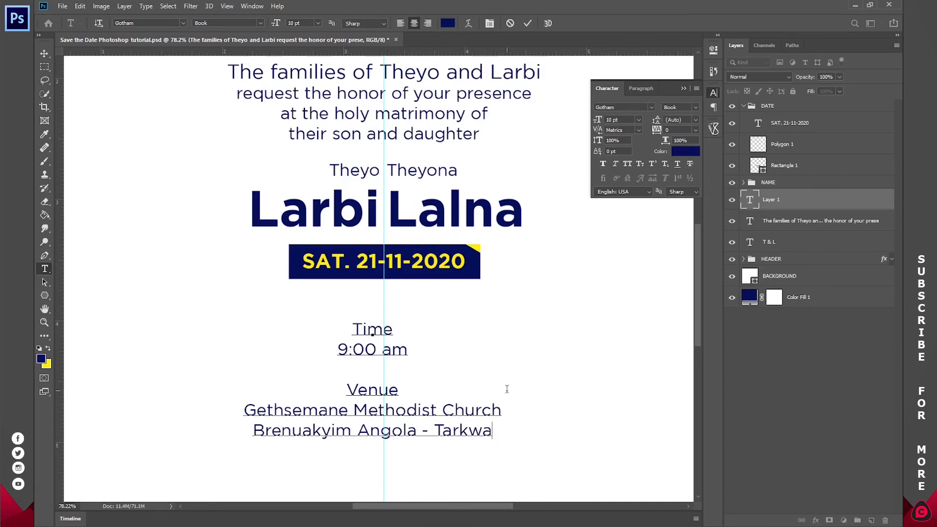
left_click_drag(527, 396, 538, 373)
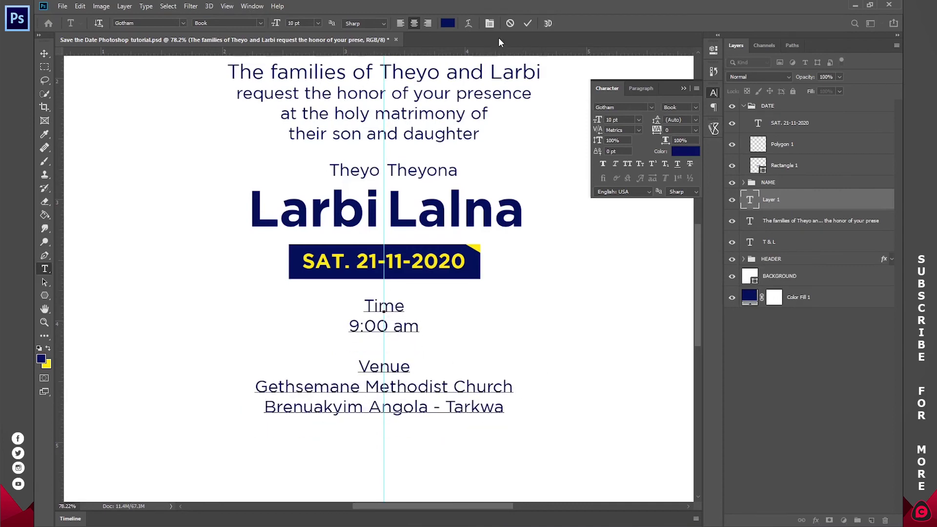
left_click(527, 23)
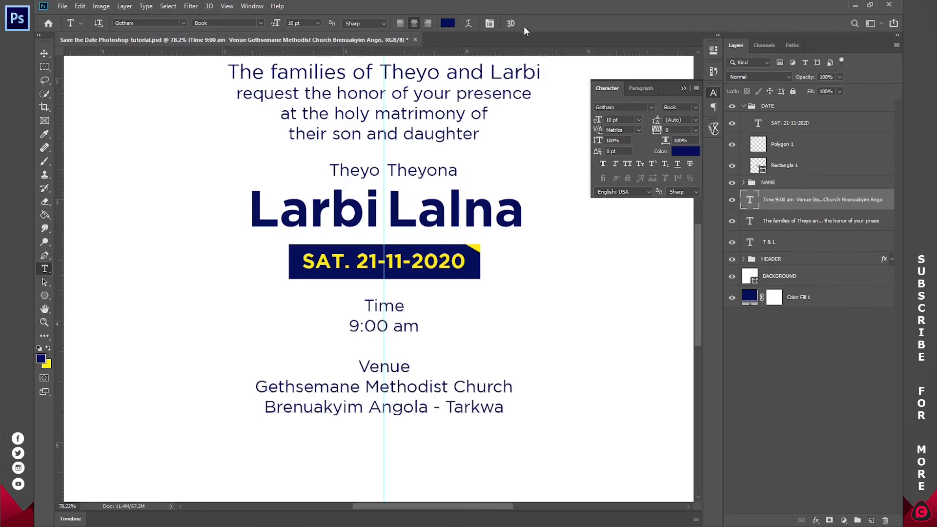
left_click(746, 109)
left_click_drag(784, 142, 785, 104)
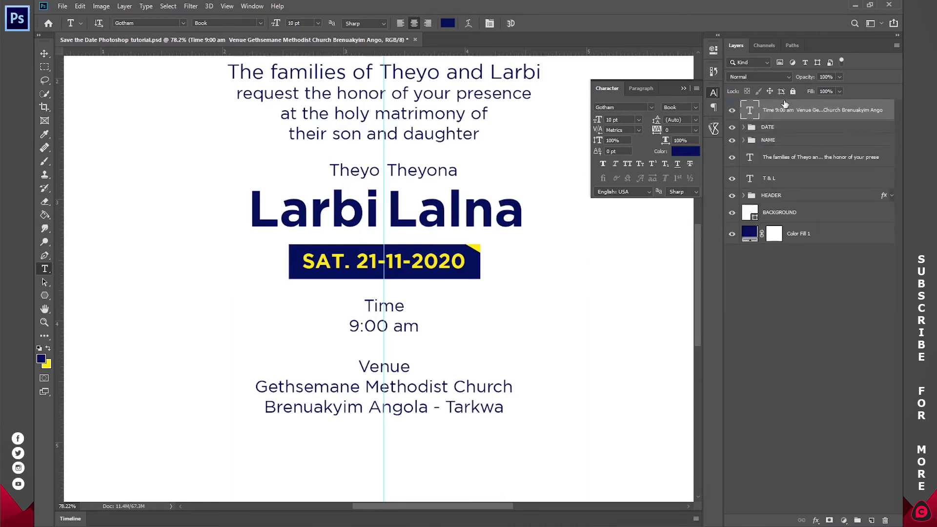
Set the "Time" and "Venue" headings to Gotham Bold and save the document
double_click(387, 308)
left_click(257, 23)
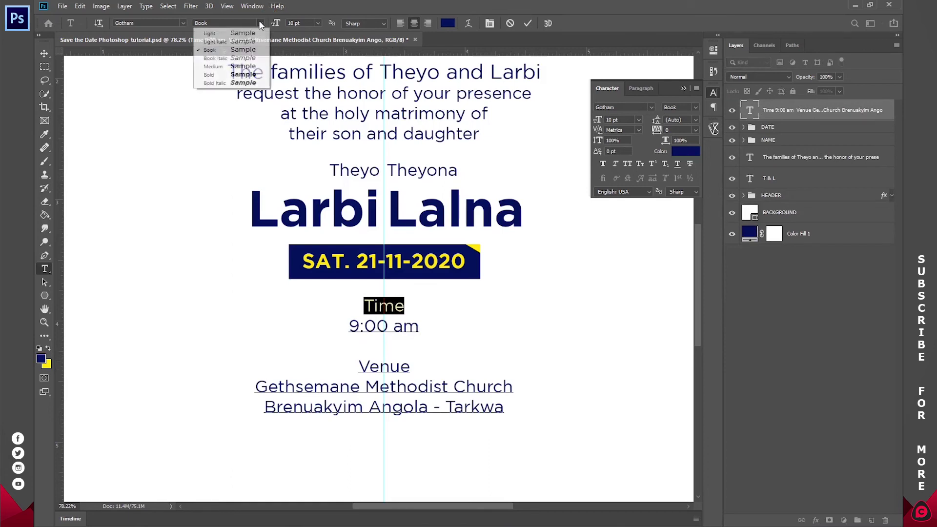
left_click(230, 73)
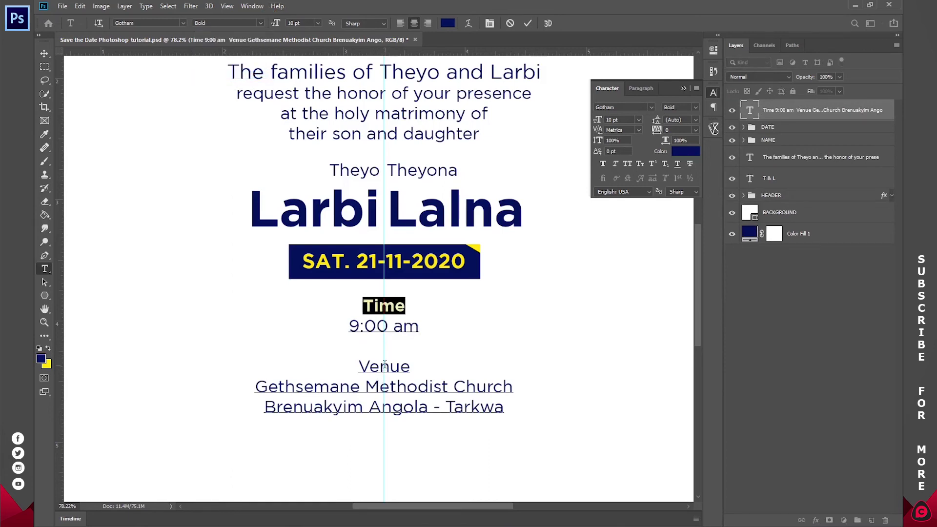
double_click(384, 366)
left_click(257, 23)
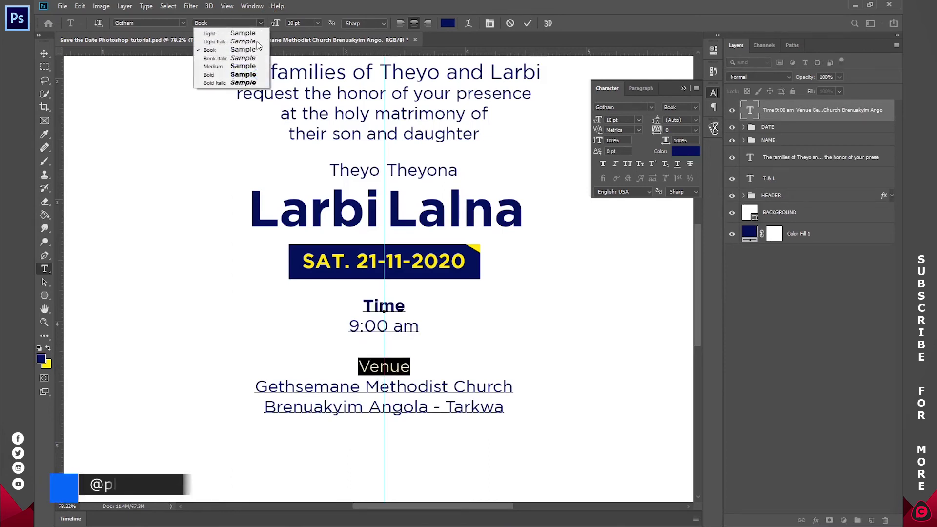
left_click(243, 74)
left_click(528, 24)
key("z")
left_click(345, 23)
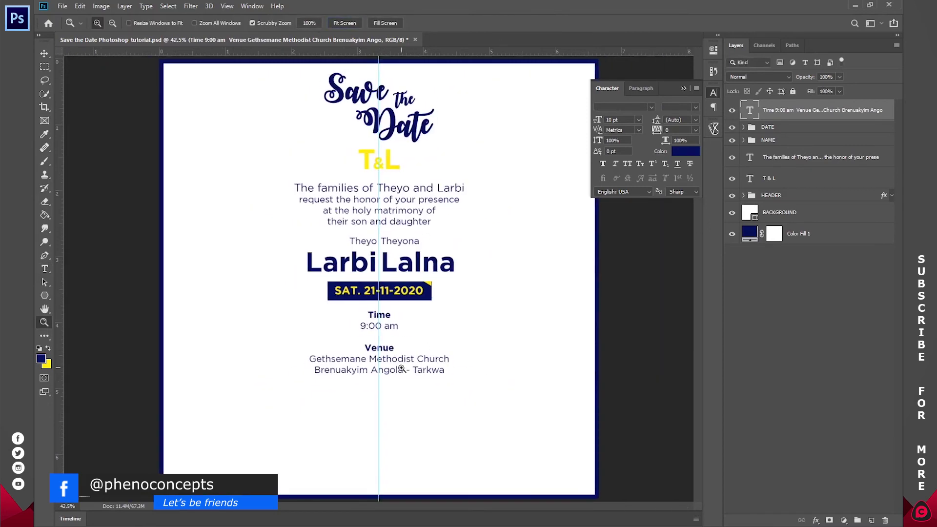
key("ctrl+s")
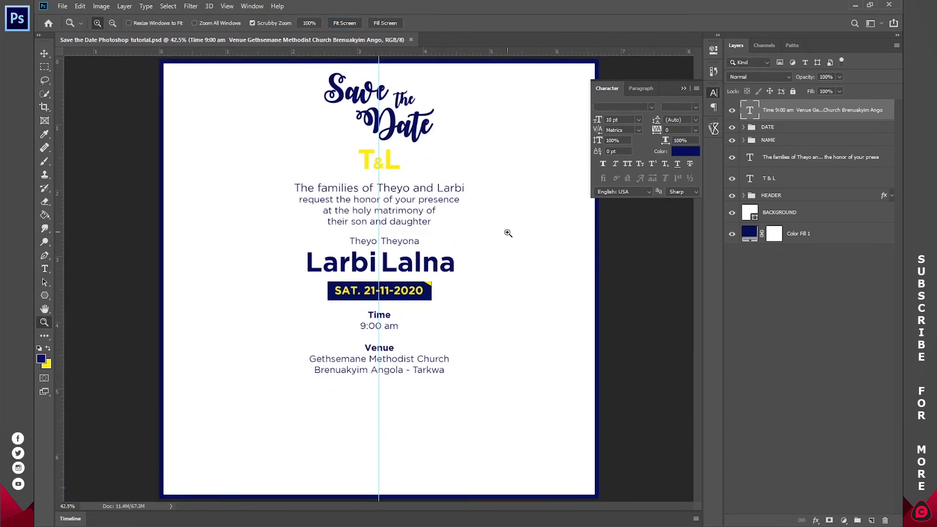
Switch to the Notepad notes and copy the line "colours: Gold & Royal Blue"
mouse_move(404, 522)
left_click(450, 489)
left_click_drag(580, 209, 446, 213)
right_click(487, 224)
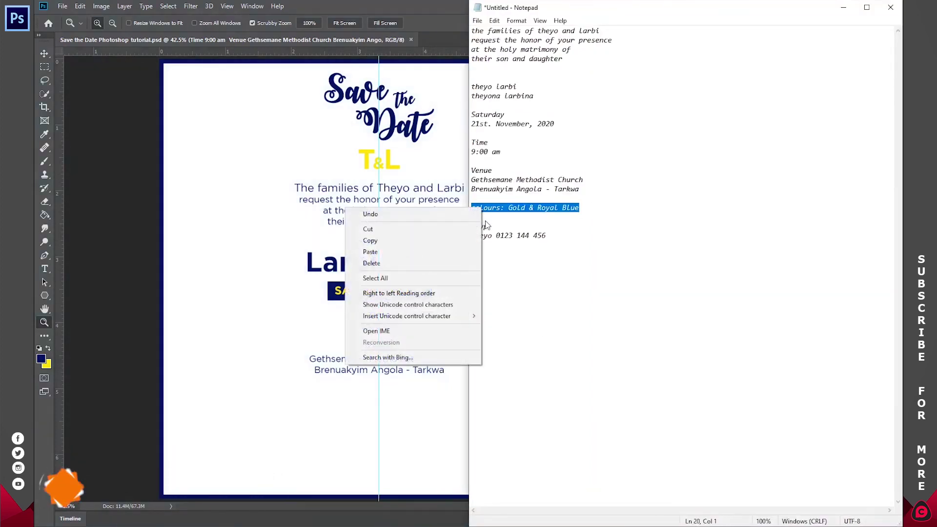
left_click(445, 252)
key("alt+Tab")
key("alt+Tab")
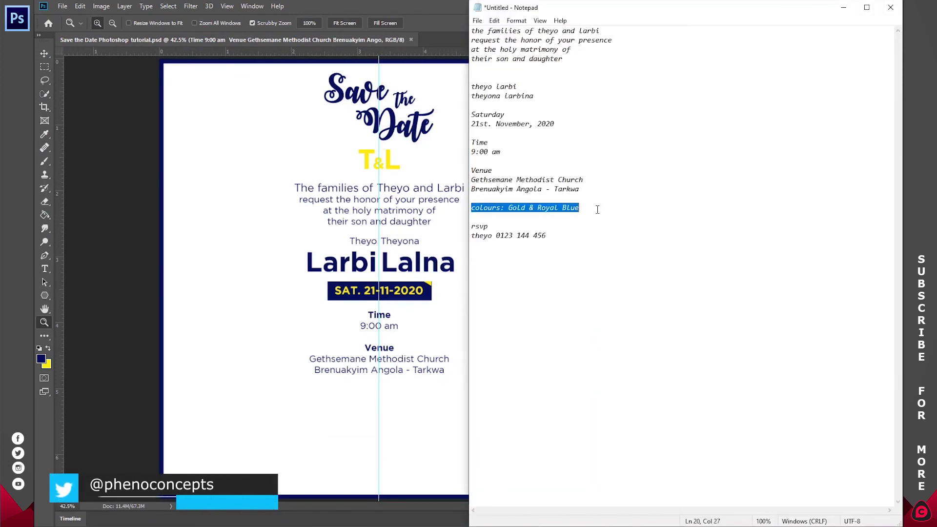
right_click(530, 211)
left_click(473, 239)
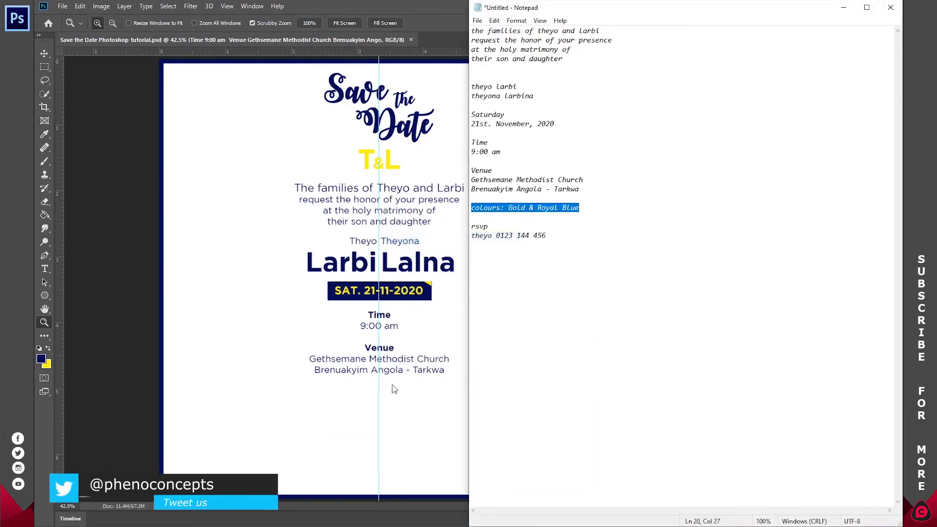
Return to Photoshop and paste the colours line as a new bold text layer centred below the venue details
key("alt+Tab")
key("t")
left_click(377, 399)
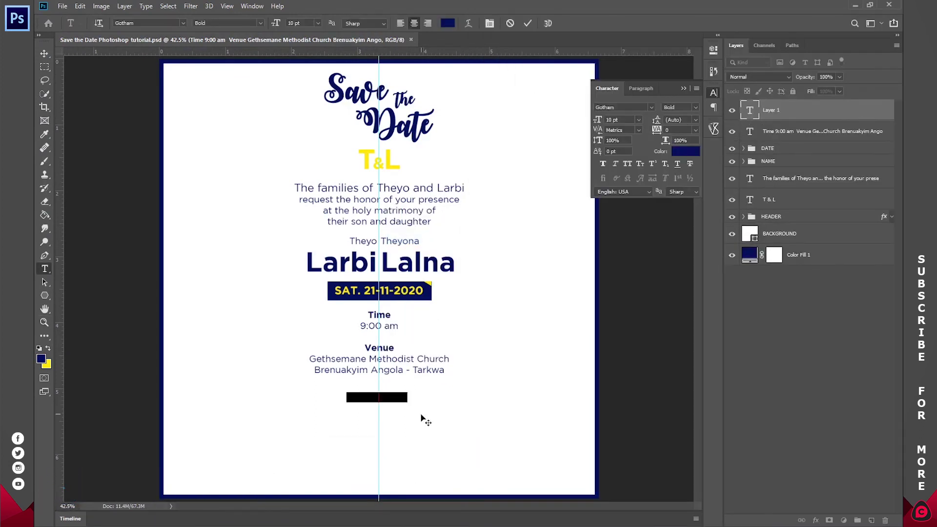
key("ctrl+v")
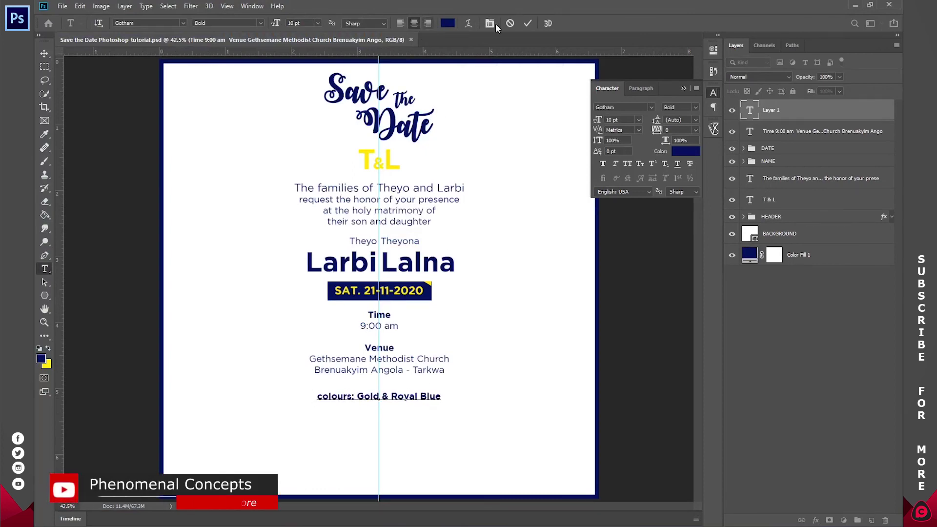
left_click(528, 23)
Capitalize the first letter of the colours line so it reads "Colours: Gold & Royal Blue"
key("z")
left_click_drag(394, 422, 426, 408)
key("t")
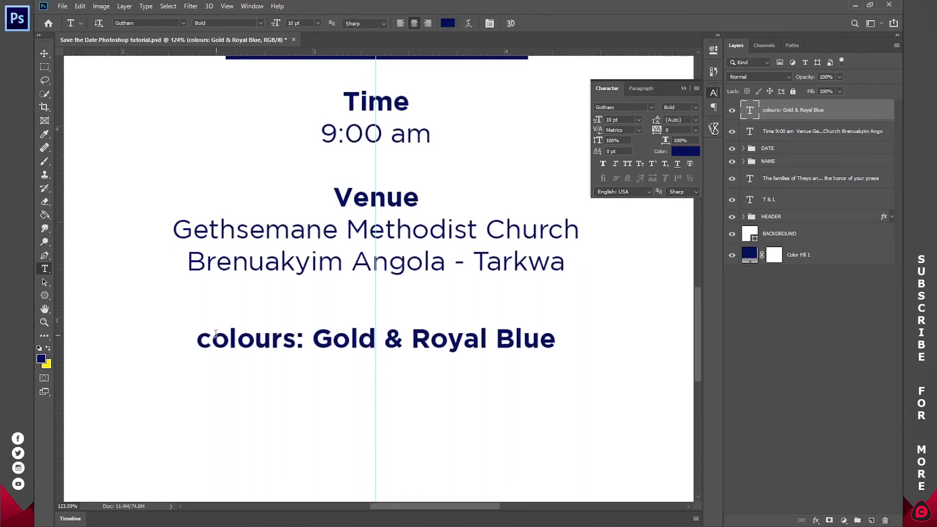
left_click_drag(211, 339, 189, 341)
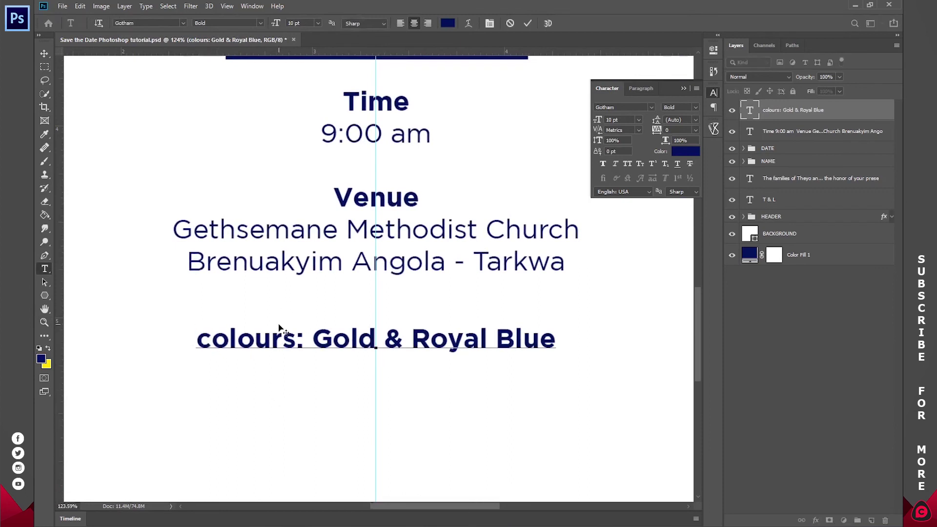
key("BackSpace")
type("C")
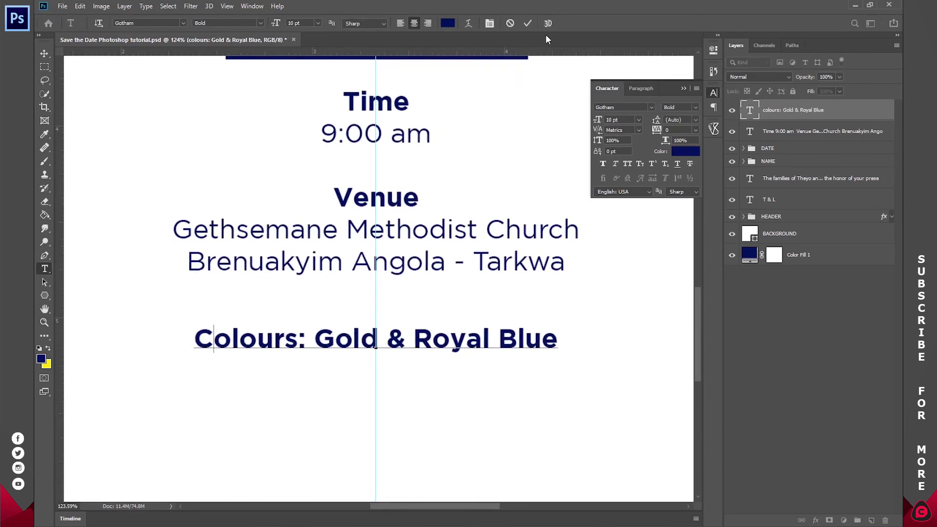
left_click(528, 23)
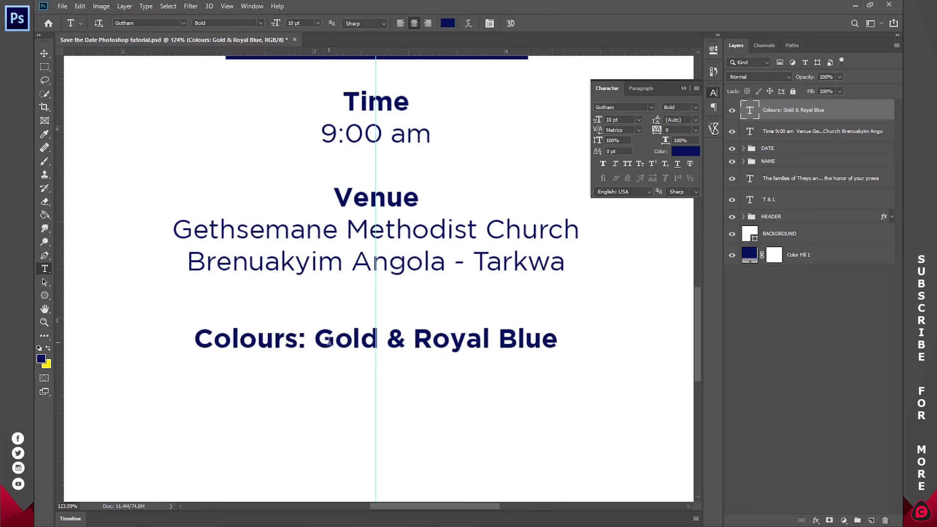
left_click_drag(318, 338, 579, 334)
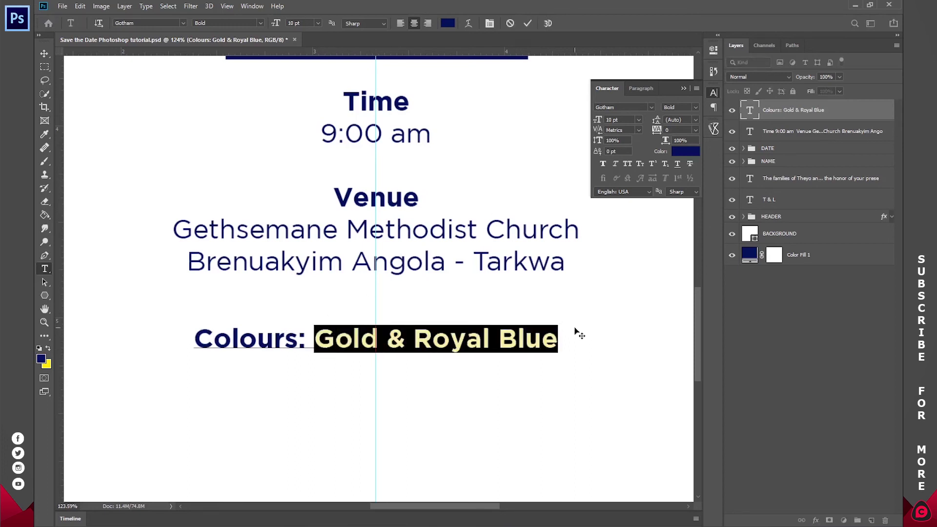
left_click(528, 23)
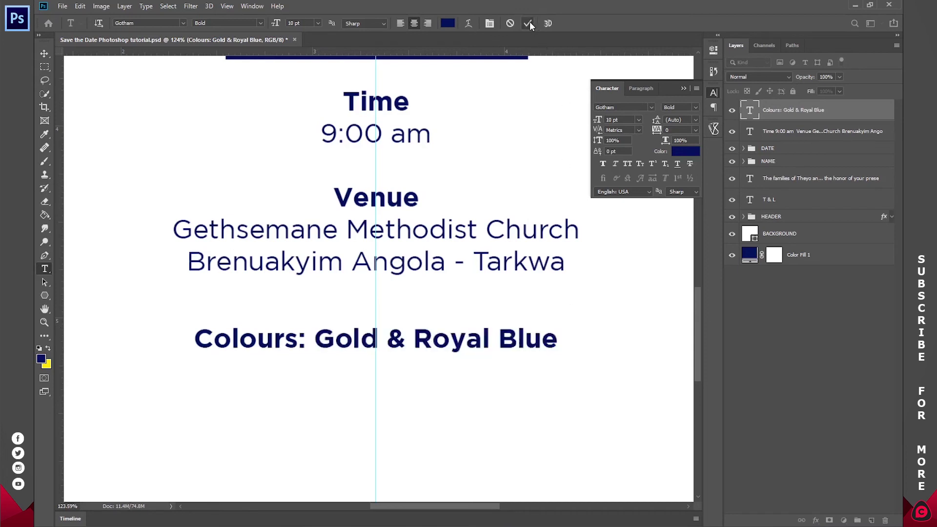
Draw a royal blue square about 81 px wide below the colours line and place a duplicate just to its right
left_click(43, 295)
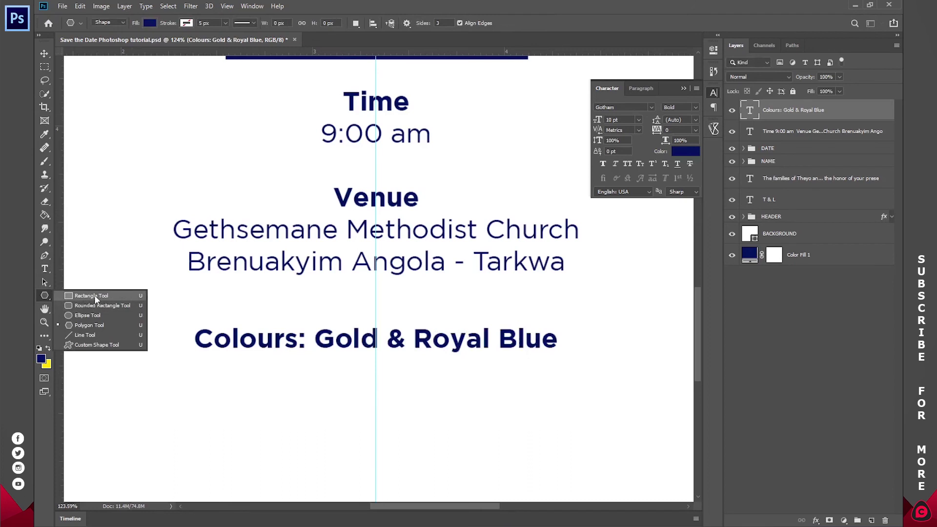
left_click(92, 296)
left_click_drag(402, 372, 459, 423)
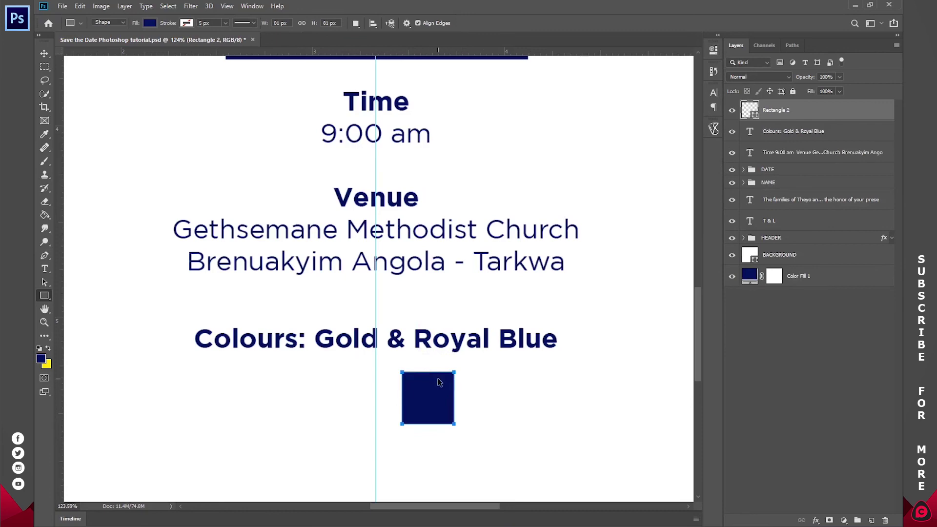
key("ctrl+j")
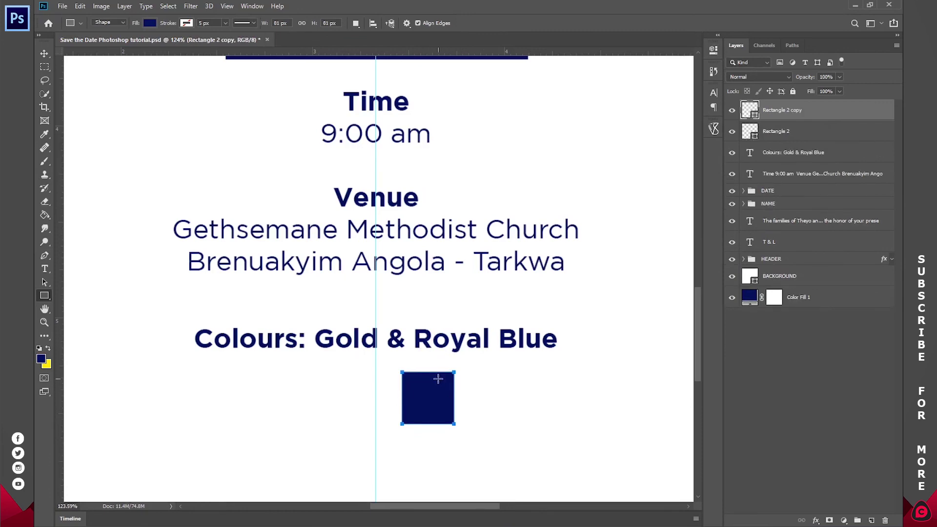
key("v")
left_click_drag(439, 385, 490, 392)
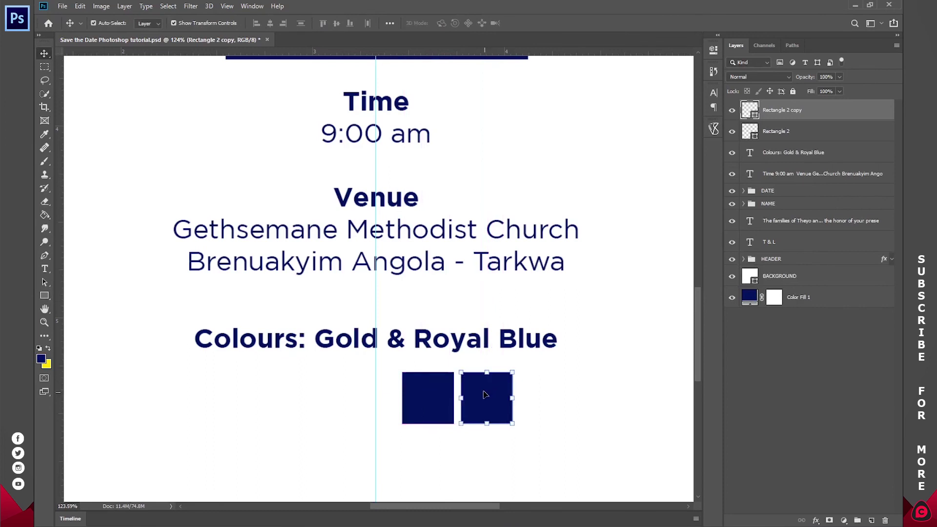
Change the duplicate square's fill colour to yellow ffeb11
double_click(749, 109)
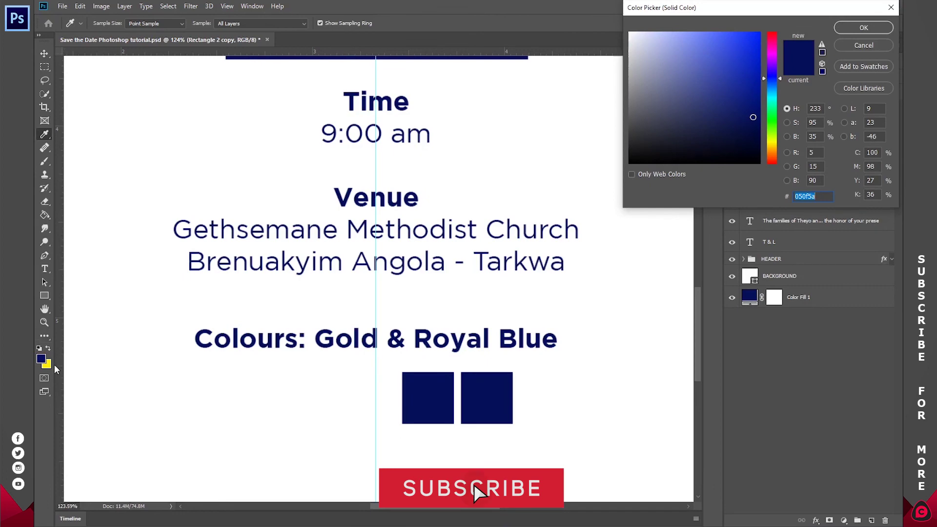
type("ffeb11")
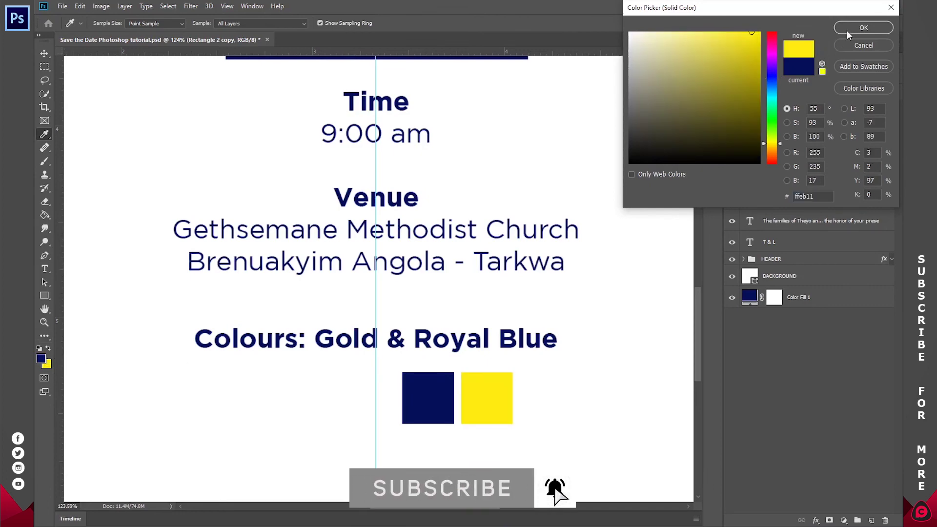
key("Return")
Move the yellow and blue squares above the colours line, yellow on the left, and shorten the text to "Colours:"
left_click_drag(487, 398, 349, 301)
left_click_drag(435, 403, 446, 306)
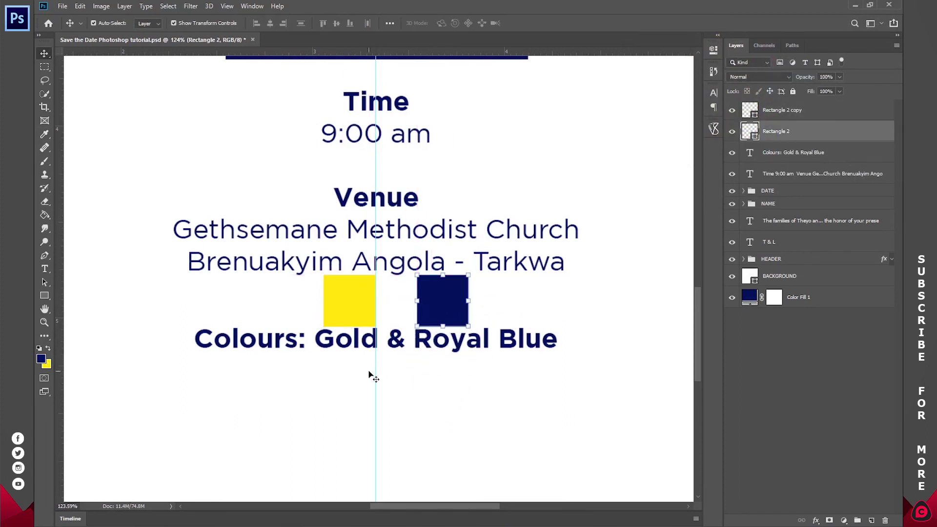
key("t")
left_click_drag(315, 337, 654, 337)
key("BackSpace")
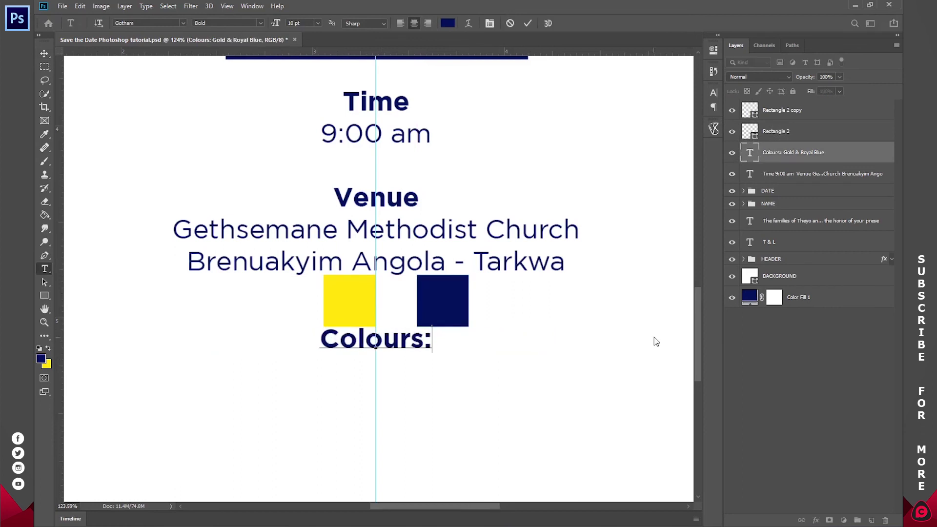
left_click(528, 23)
Move both squares together beneath the "Colours:" text and centre the pair on the vertical guide
left_click(776, 131)
left_click(782, 110, "shift")
key("v")
left_click_drag(479, 294, 491, 347)
key("z")
left_click_drag(407, 421, 479, 297)
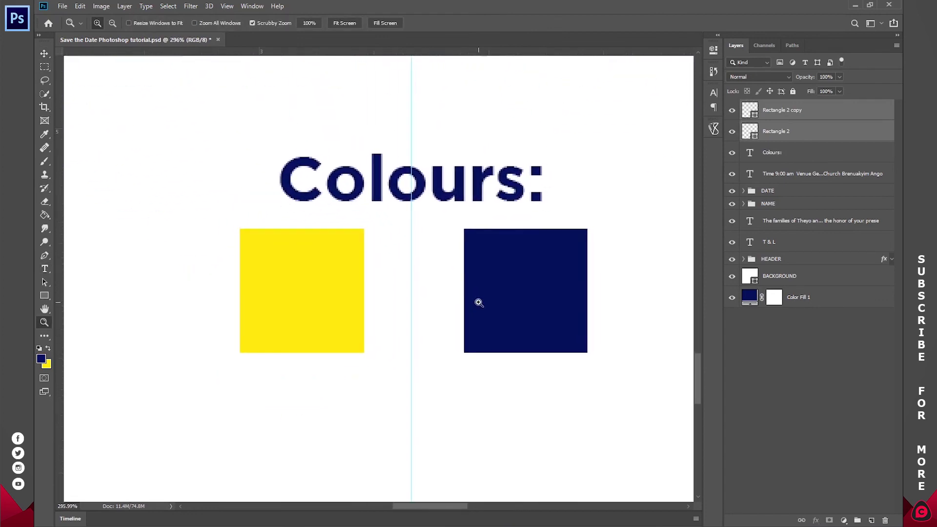
key("v")
left_click_drag(504, 262, 496, 262)
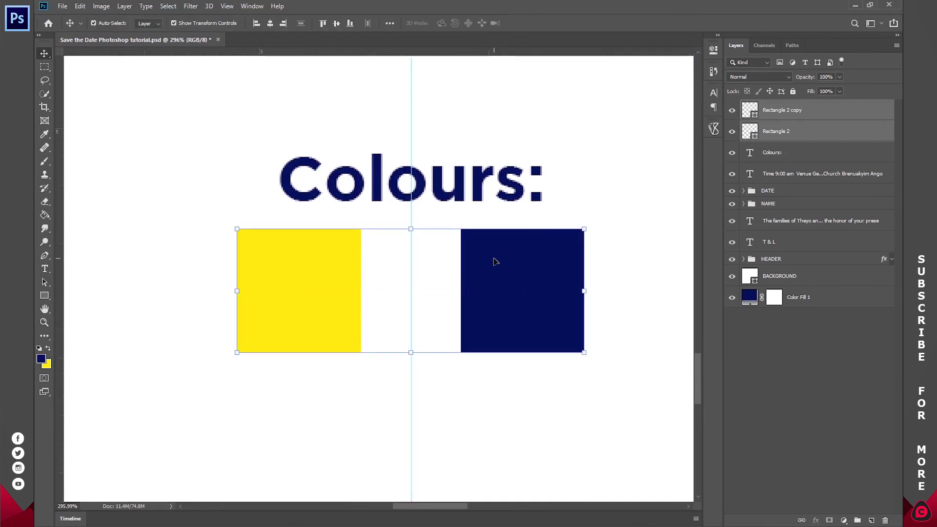
Move the yellow and blue squares inward so both sit closer to the vertical guide, and save the document
left_click(797, 110)
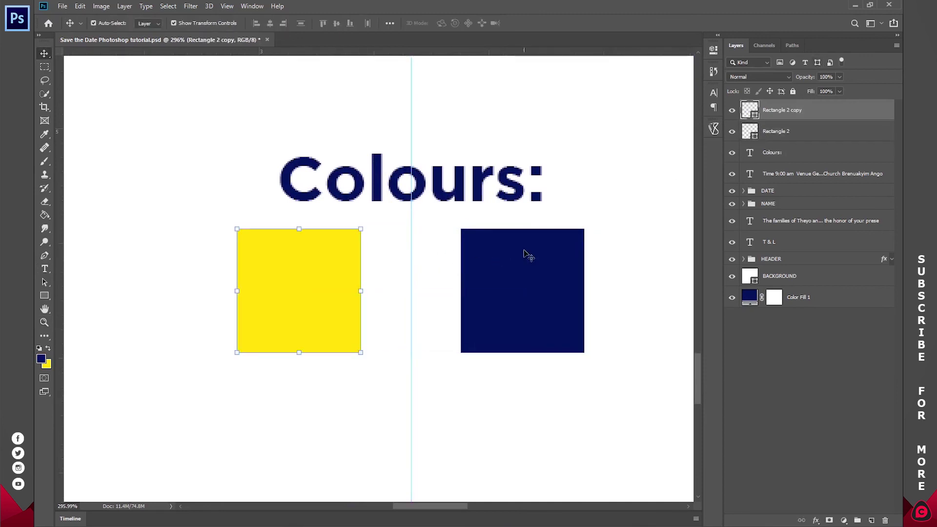
left_click_drag(299, 283, 331, 274)
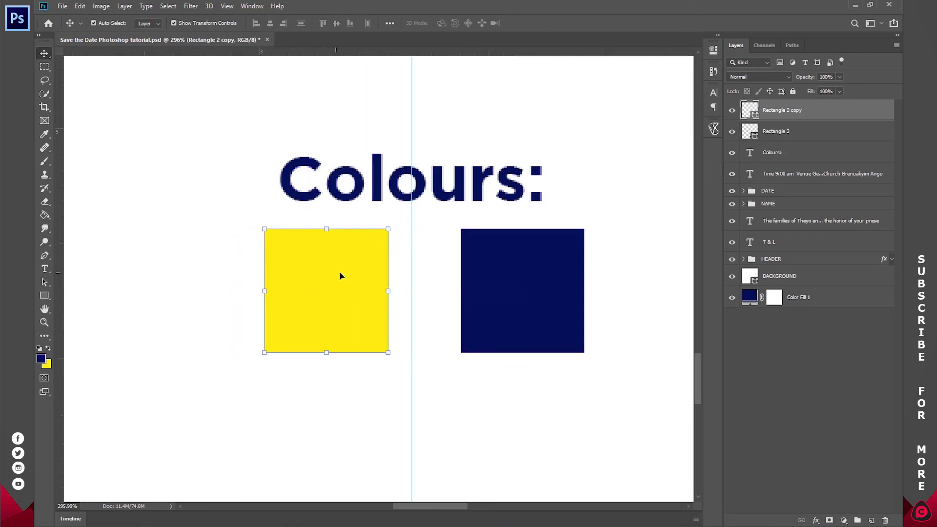
left_click(510, 268, "ctrl")
left_click_drag(525, 269, 498, 268)
key("z")
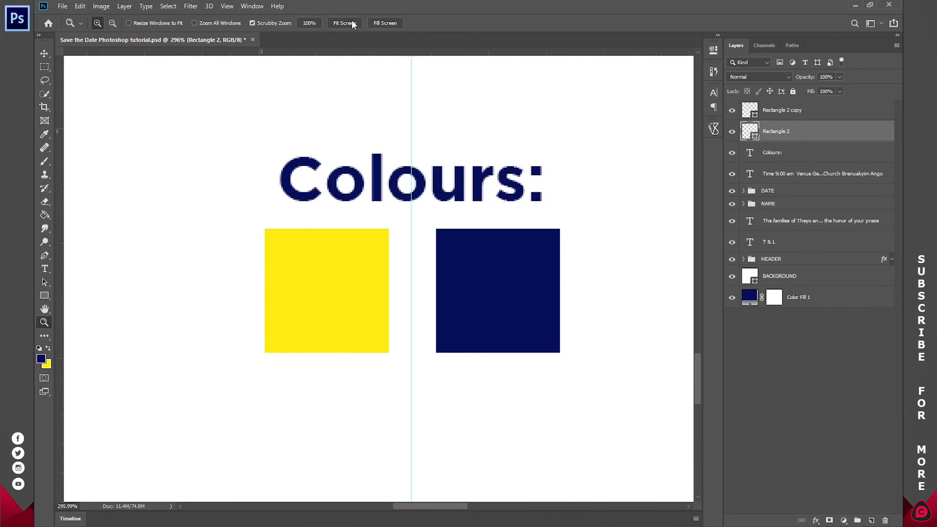
left_click(344, 23)
key("ctrl+s")
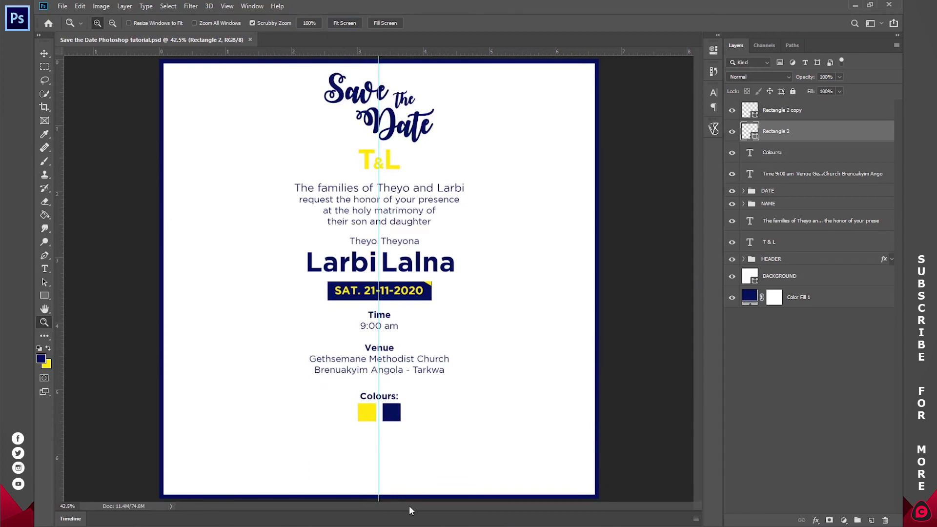
Switch to Notepad, copy the rsvp heading with its contact line, and minimise the notes
left_click(462, 488)
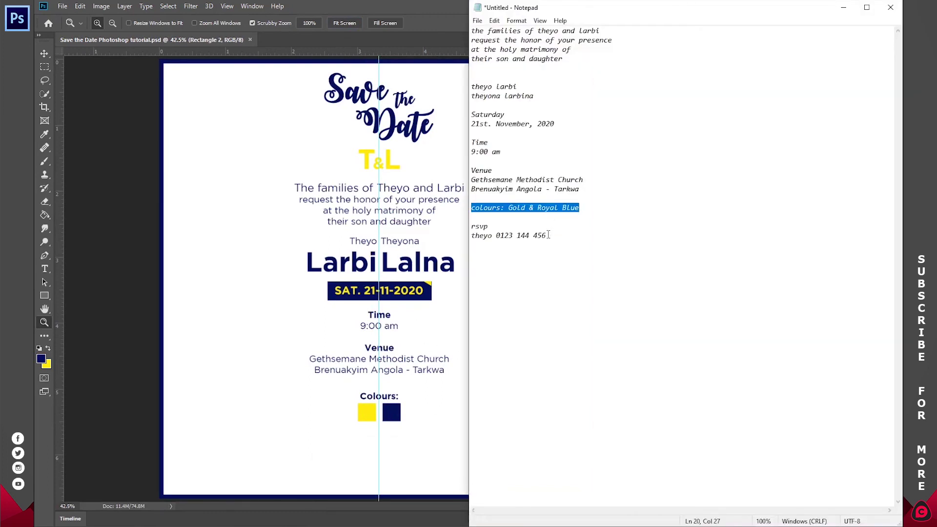
left_click_drag(548, 235, 451, 229)
right_click(482, 236)
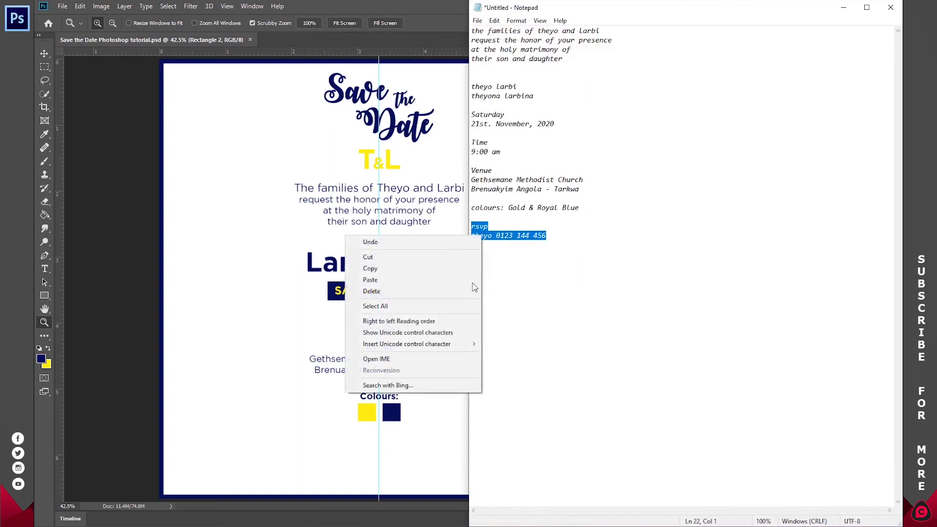
left_click(448, 269)
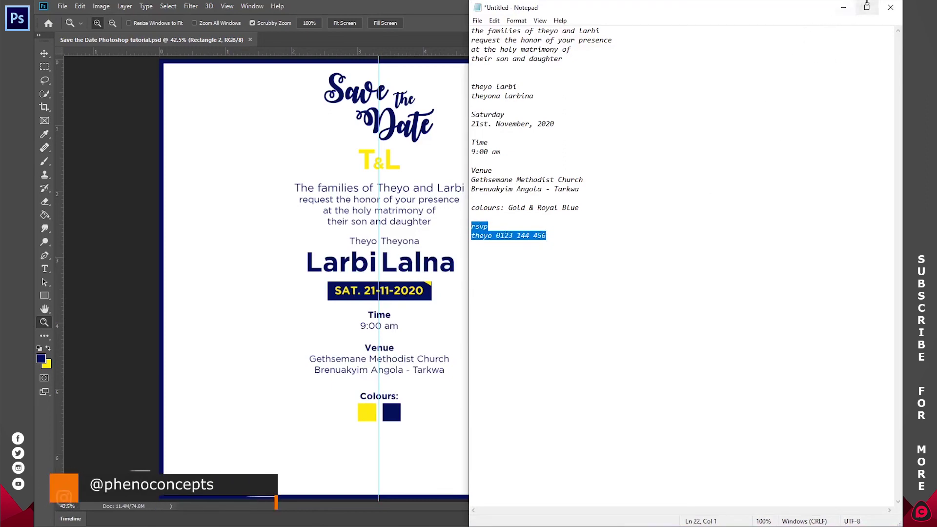
left_click(843, 7)
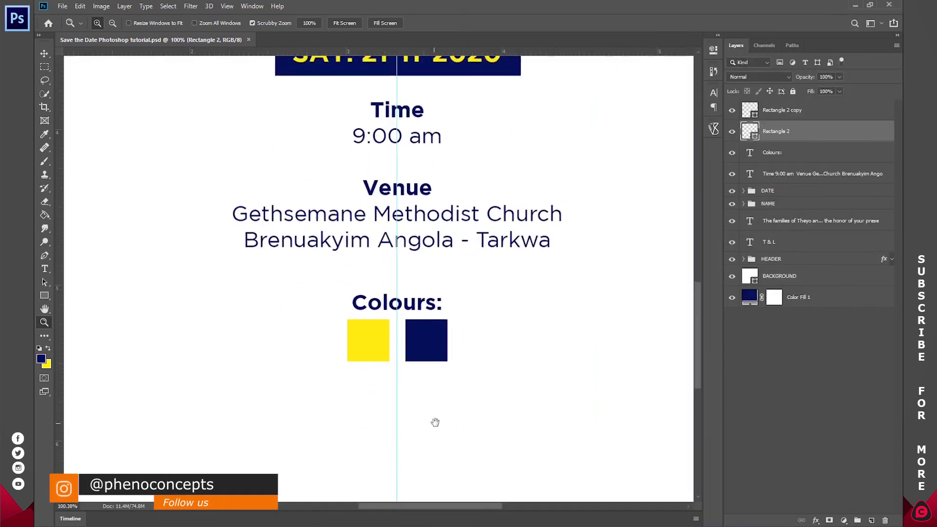
Paste the copied RSVP details as a new text layer on the vertical guide beneath the colour squares
left_click_drag(435, 422, 410, 295)
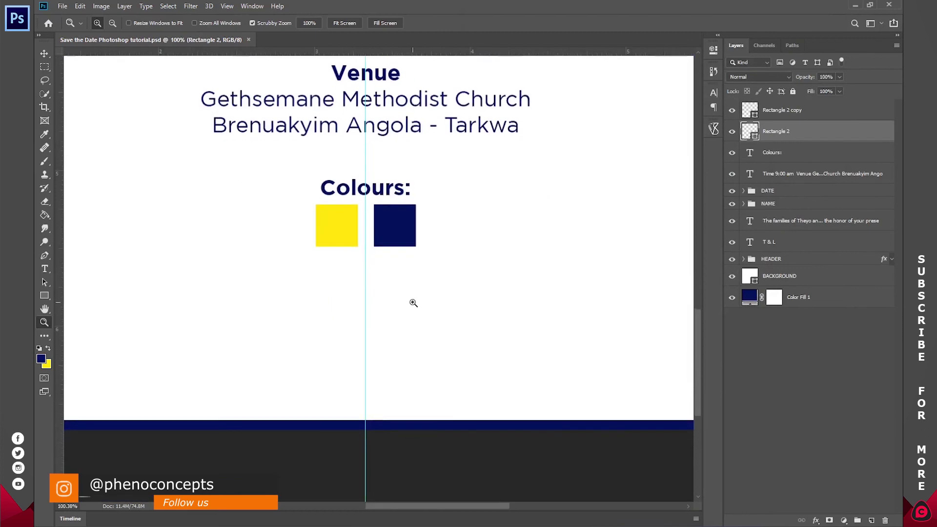
key("t")
left_click(363, 311)
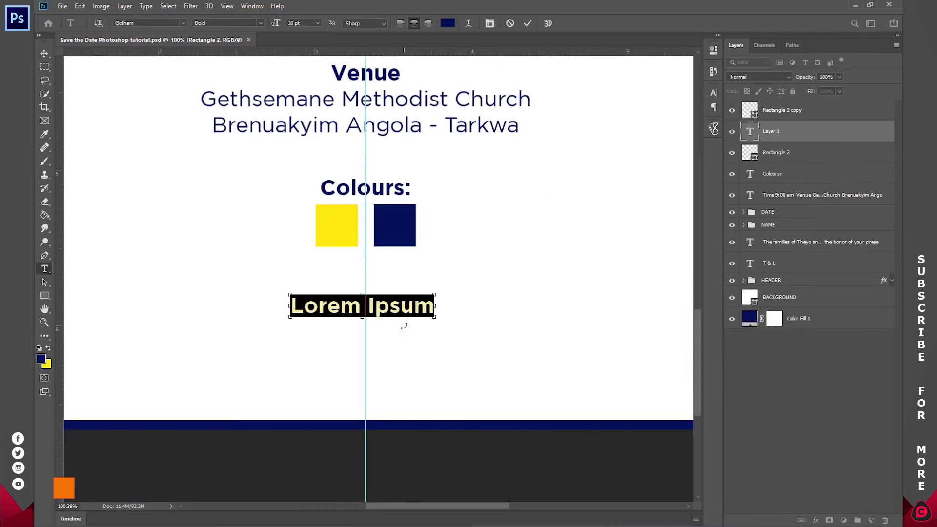
key("ctrl+v")
Set the rsvp heading in All Caps and change the contact line's font style to Book
left_click_drag(339, 306, 439, 288)
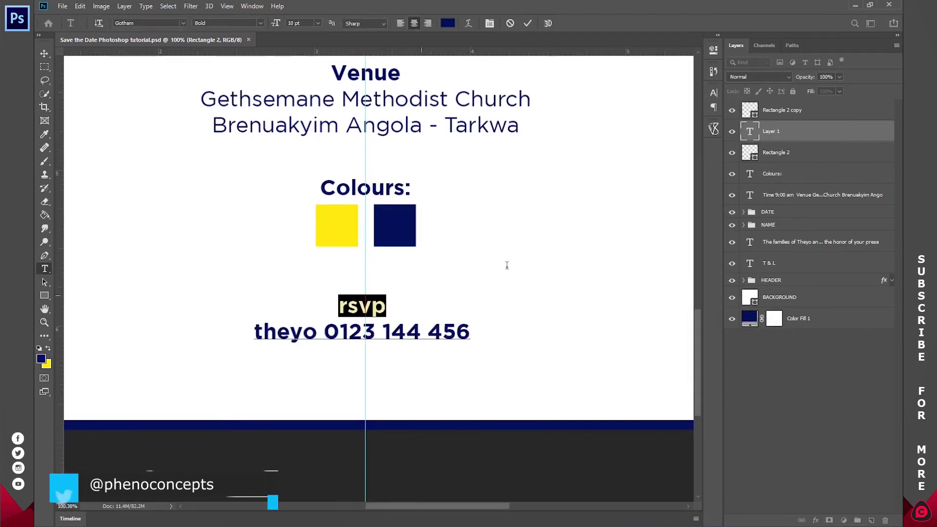
left_click(714, 93)
left_click(627, 164)
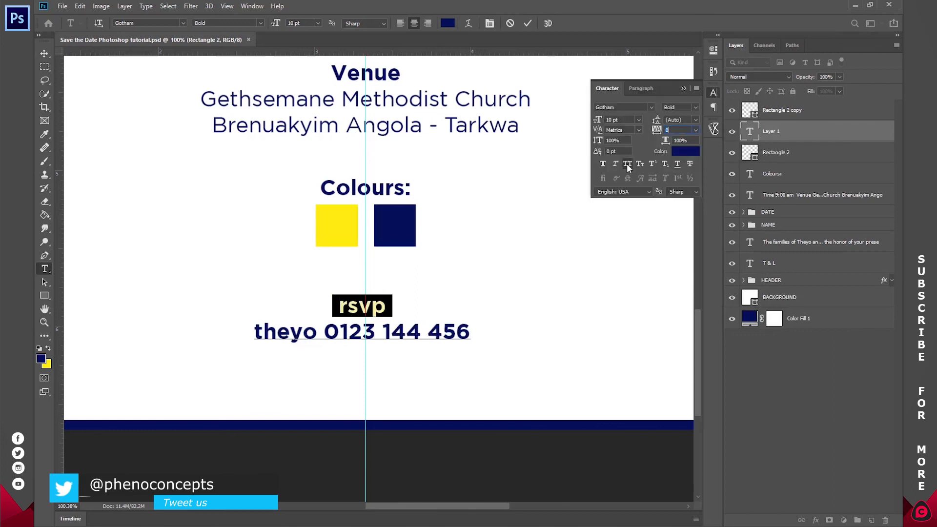
left_click(381, 333)
triple_click(381, 333)
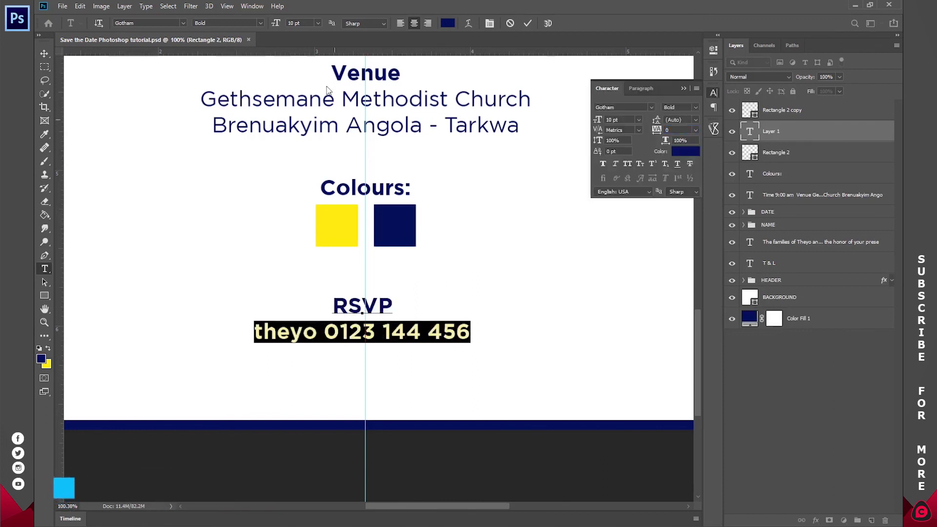
left_click(260, 23)
left_click(237, 50)
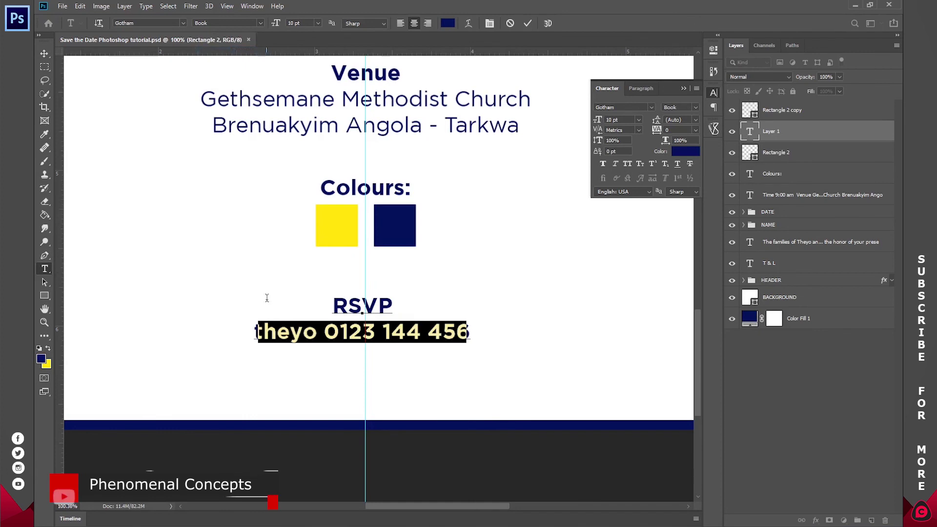
Capitalise the first letter of the contact's name and commit the RSVP text
left_click(264, 332)
left_click_drag(266, 332, 242, 333)
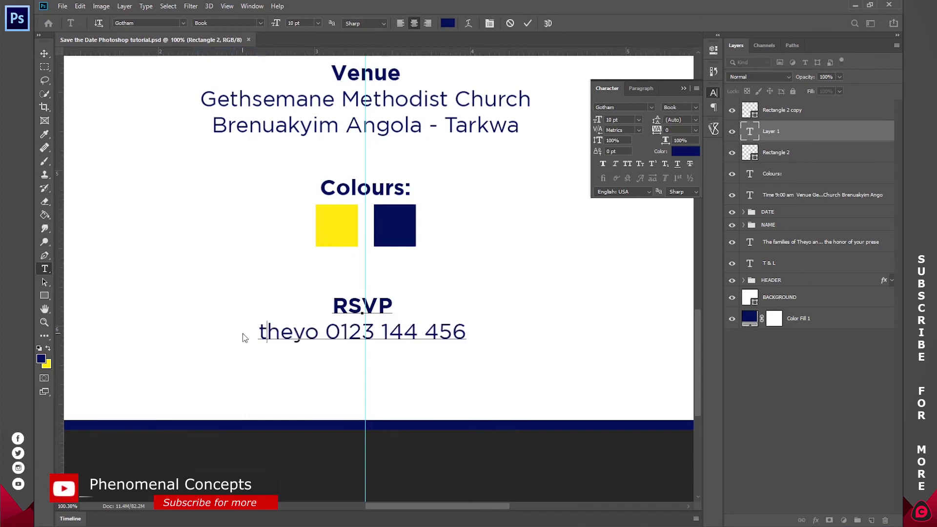
key("BackSpace")
type("T")
left_click(528, 23)
Move the RSVP layer to the top of the stack and group the "Colours:" text with both squares as COLOURS
key("z")
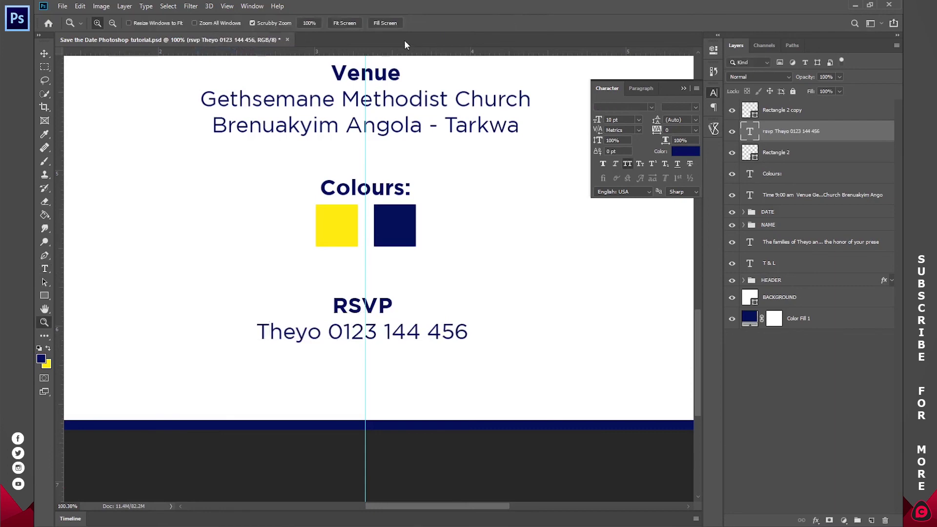
key("ctrl+0")
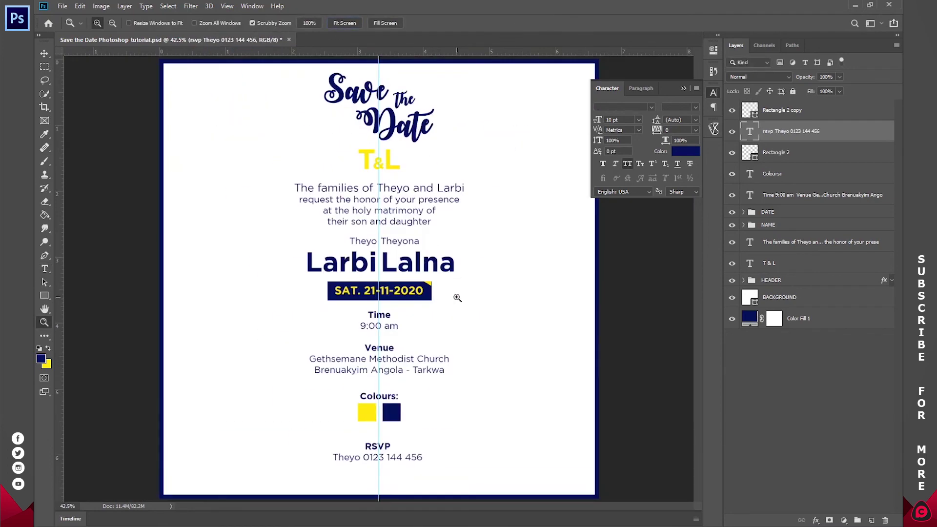
key("v")
left_click_drag(807, 131, 803, 107)
left_click(792, 138)
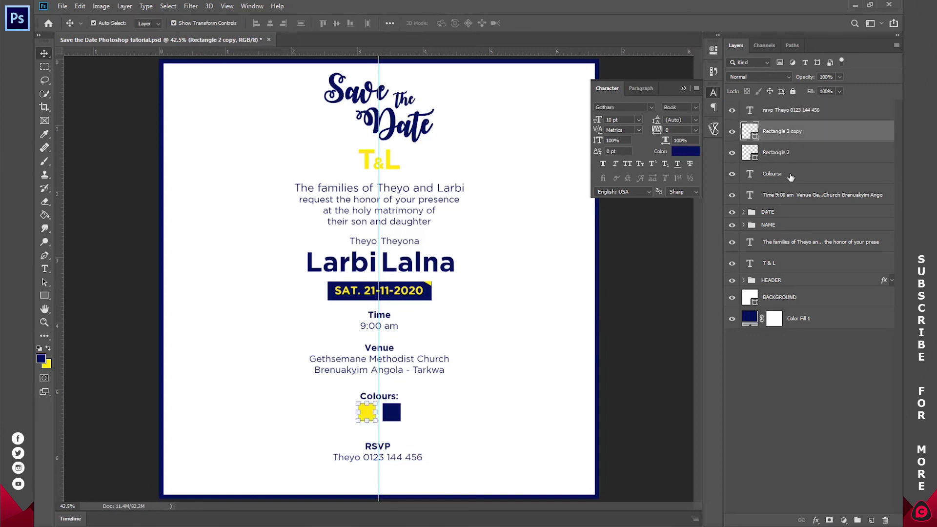
left_click(793, 174, "shift")
key("ctrl+g")
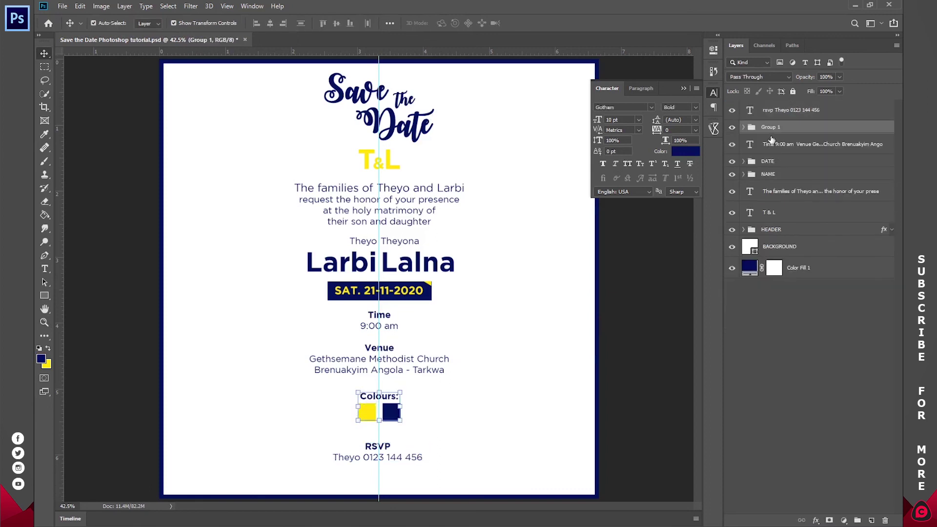
double_click(771, 128)
key("Return")
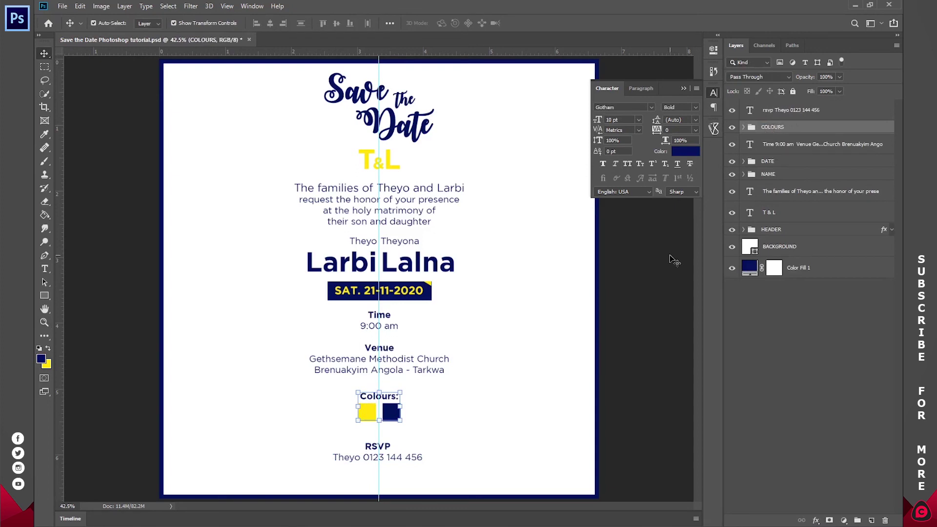
Move the RSVP text, the COLOURS group and the time and venue text down towards the flyer's lower border
left_click(787, 117)
left_click_drag(508, 383, 480, 404)
left_click(783, 128)
left_click_drag(506, 361, 502, 378)
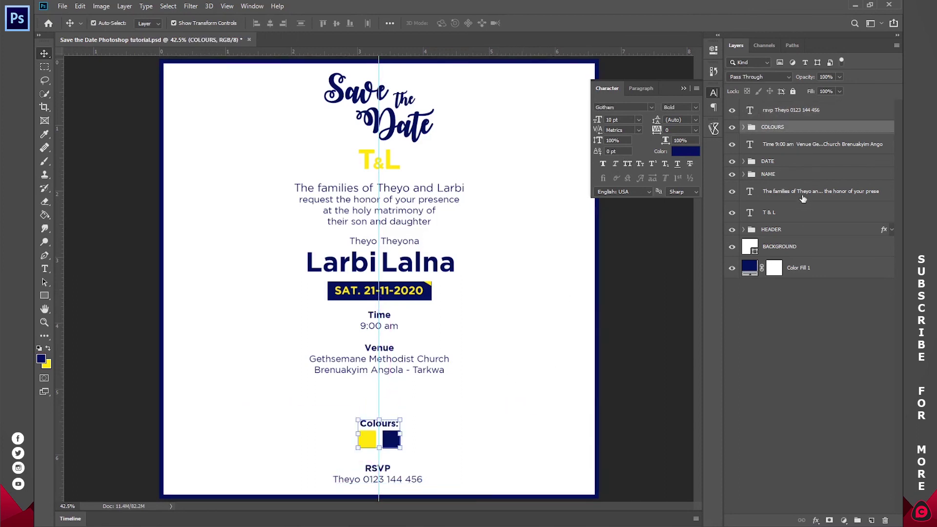
left_click(786, 144)
left_click_drag(526, 307, 521, 335)
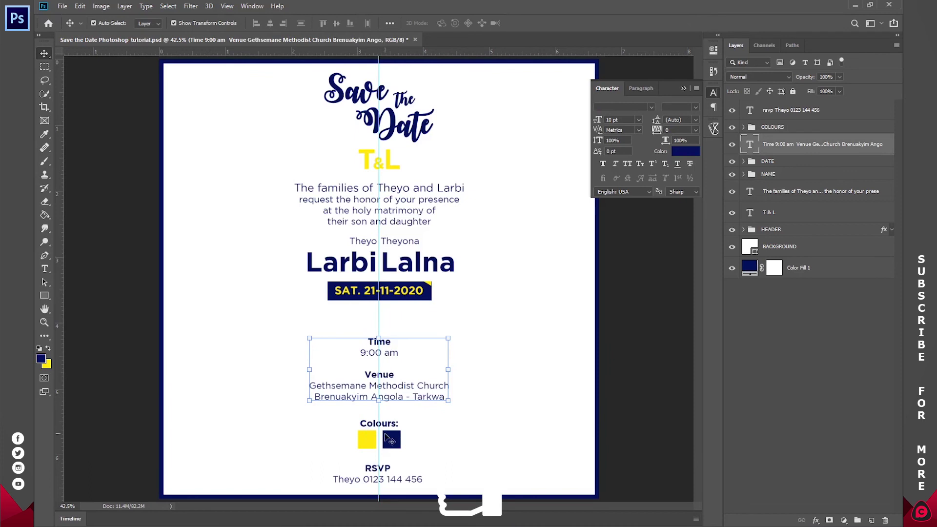
Move the DATE and NAME groups together down 0.250 in, closer to the time and venue text
left_click(792, 164)
left_click(786, 175, "ctrl")
left_click_drag(488, 280, 488, 296)
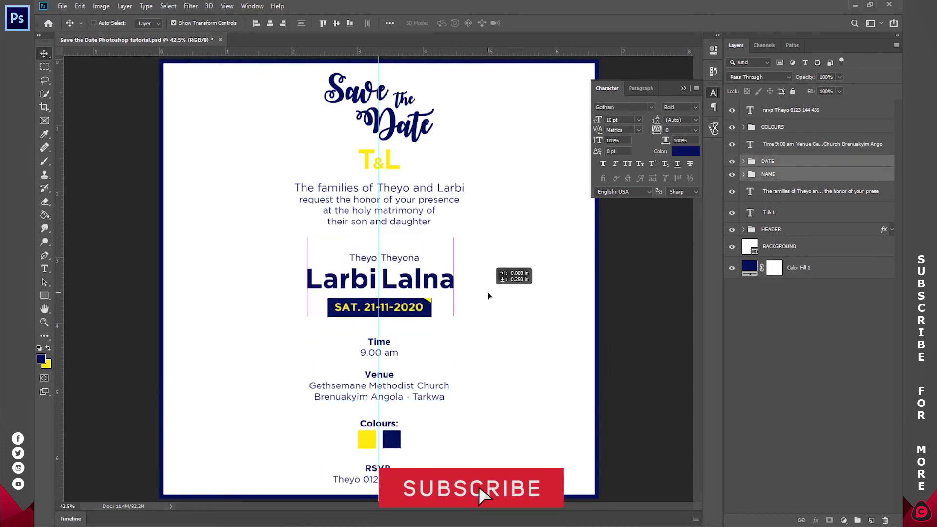
Move the initials and the invitation text together slightly down below the header, and deselect all layers
left_click(806, 192)
left_click(753, 214, "ctrl")
left_click_drag(517, 200, 519, 209)
key("z")
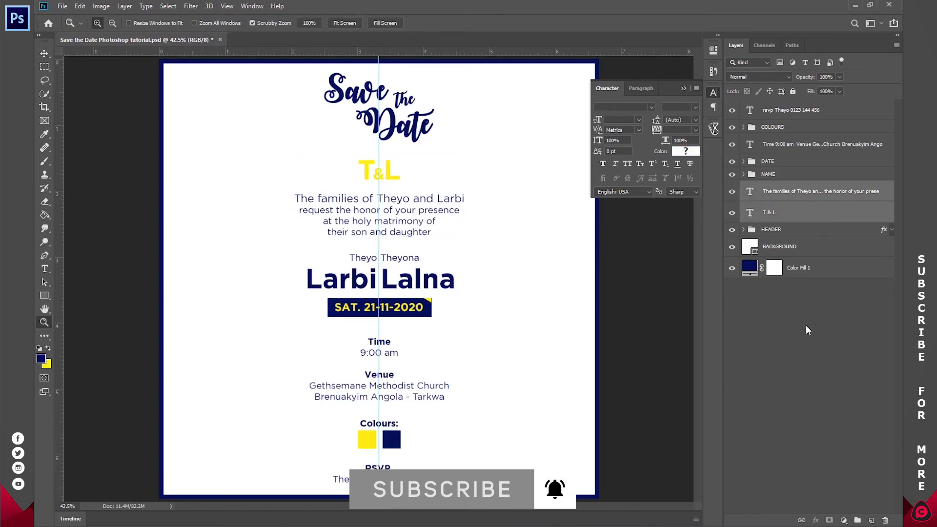
left_click(808, 331)
left_click_drag(461, 293, 447, 295)
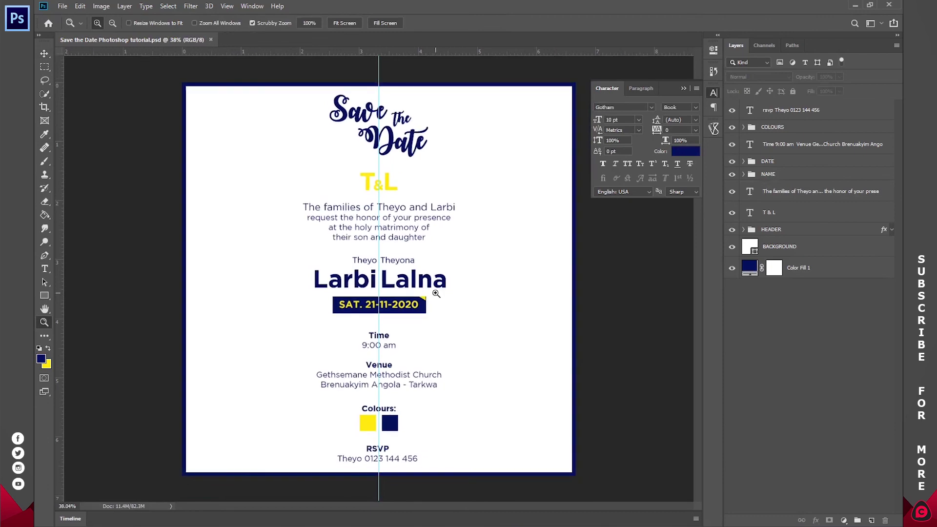
Search the computer for WEDDING and open the folder containing the wedding-borders-clipart image
key("super")
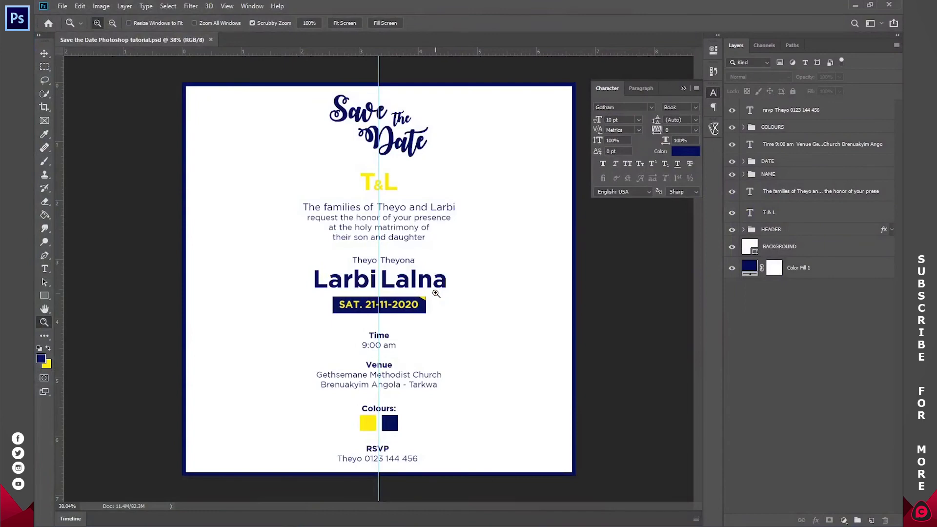
key("super")
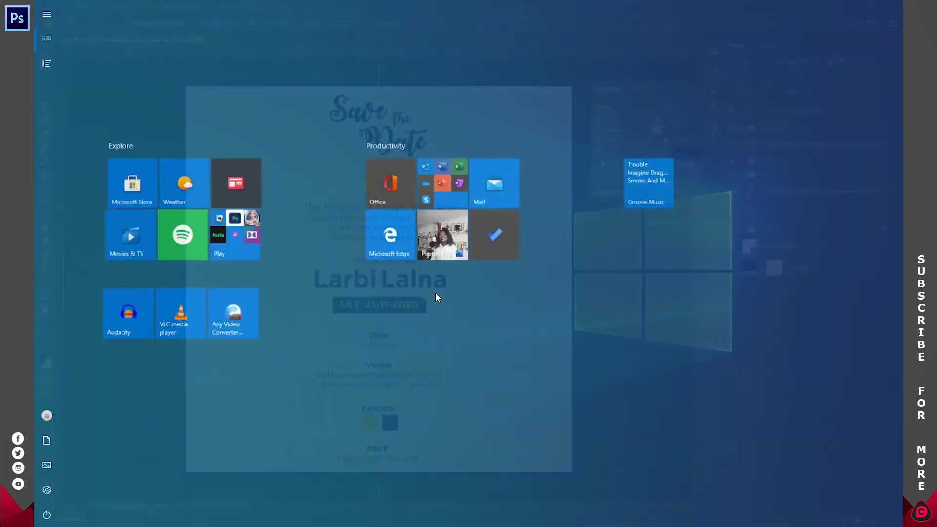
type("WEDDING")
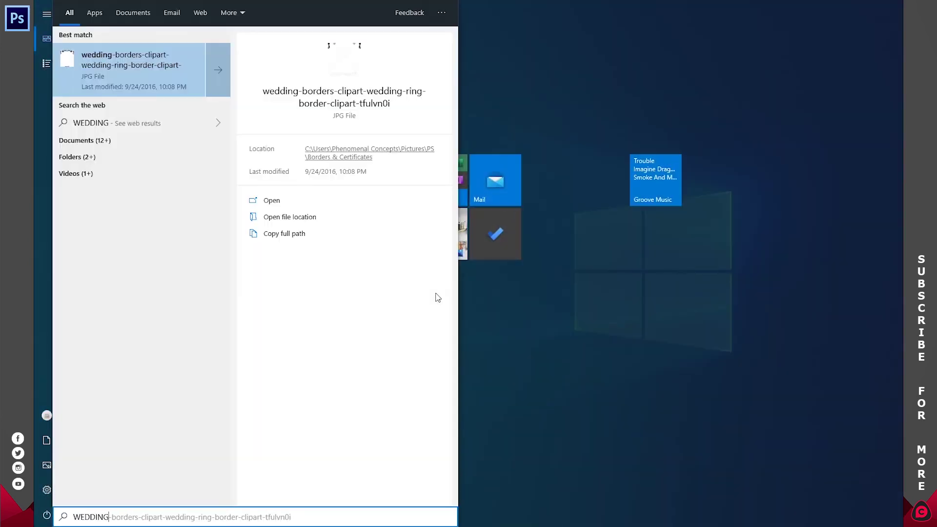
left_click(293, 221)
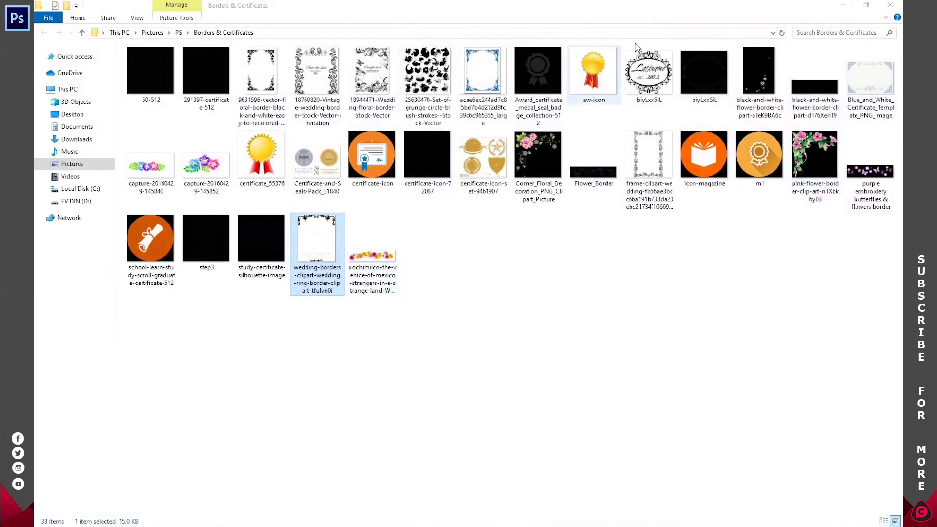
View the wedding-borders-clipart image and open it with Adobe Photoshop CC 2019
double_click(312, 236)
right_click(471, 215)
mouse_move(488, 214)
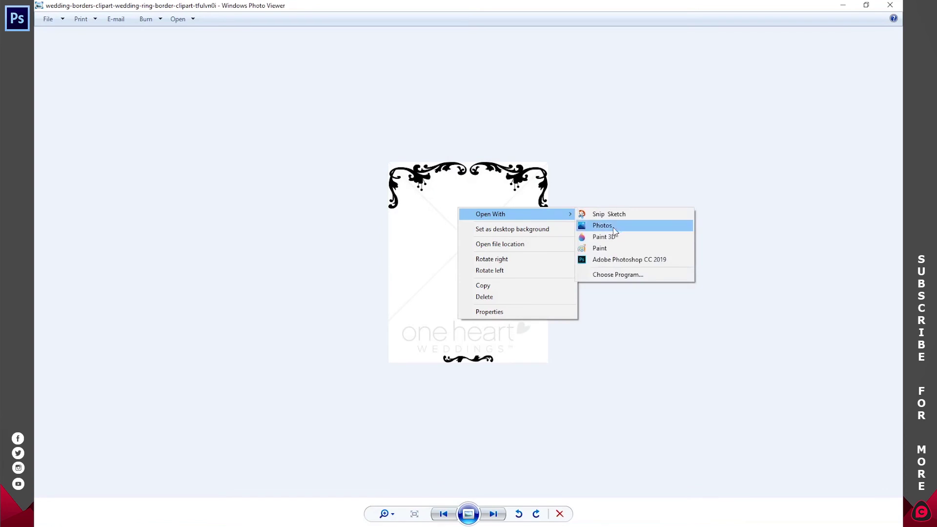
left_click(615, 256)
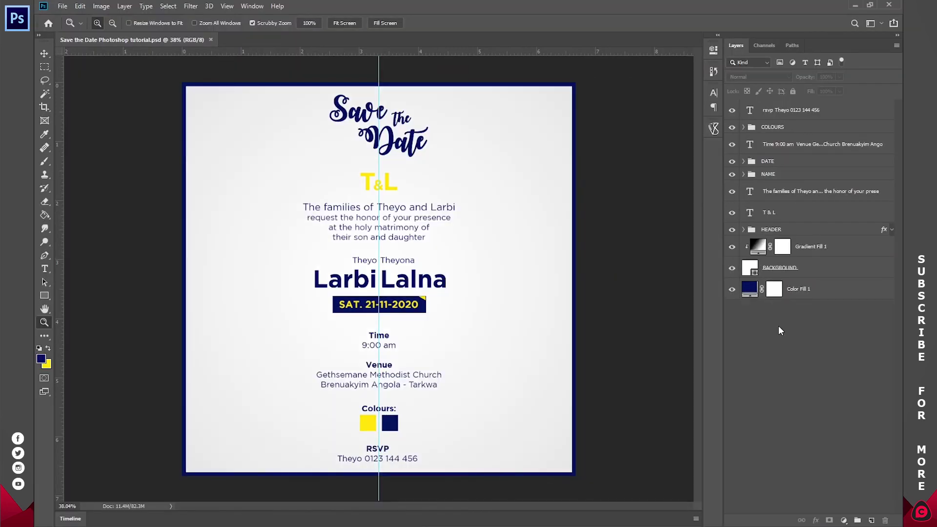